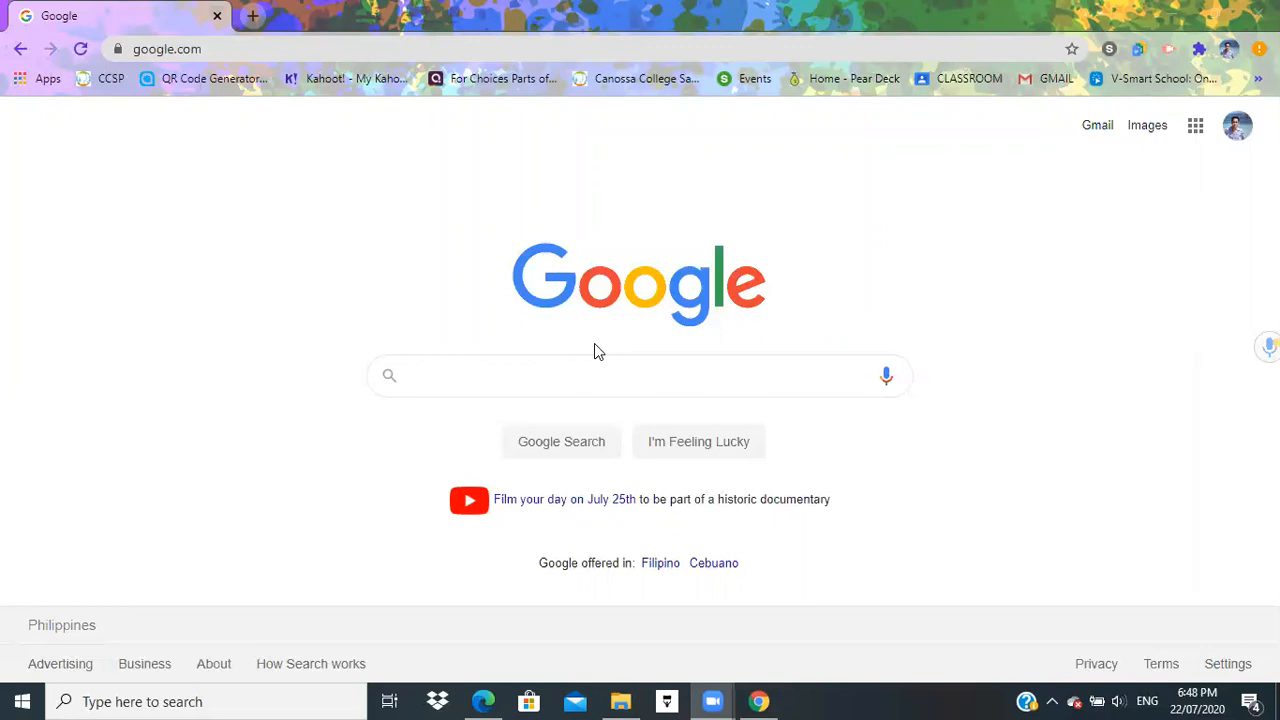
Step: Search Google for "google forms"
click(358, 15)
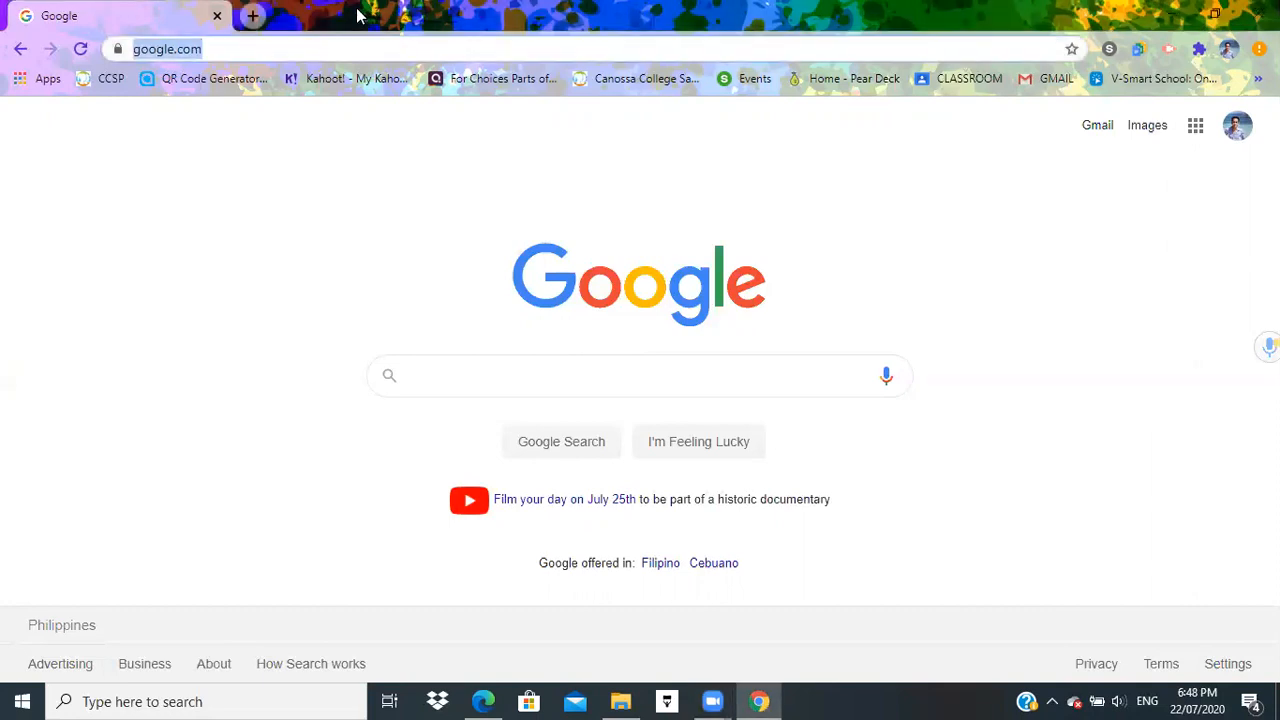
click(470, 388)
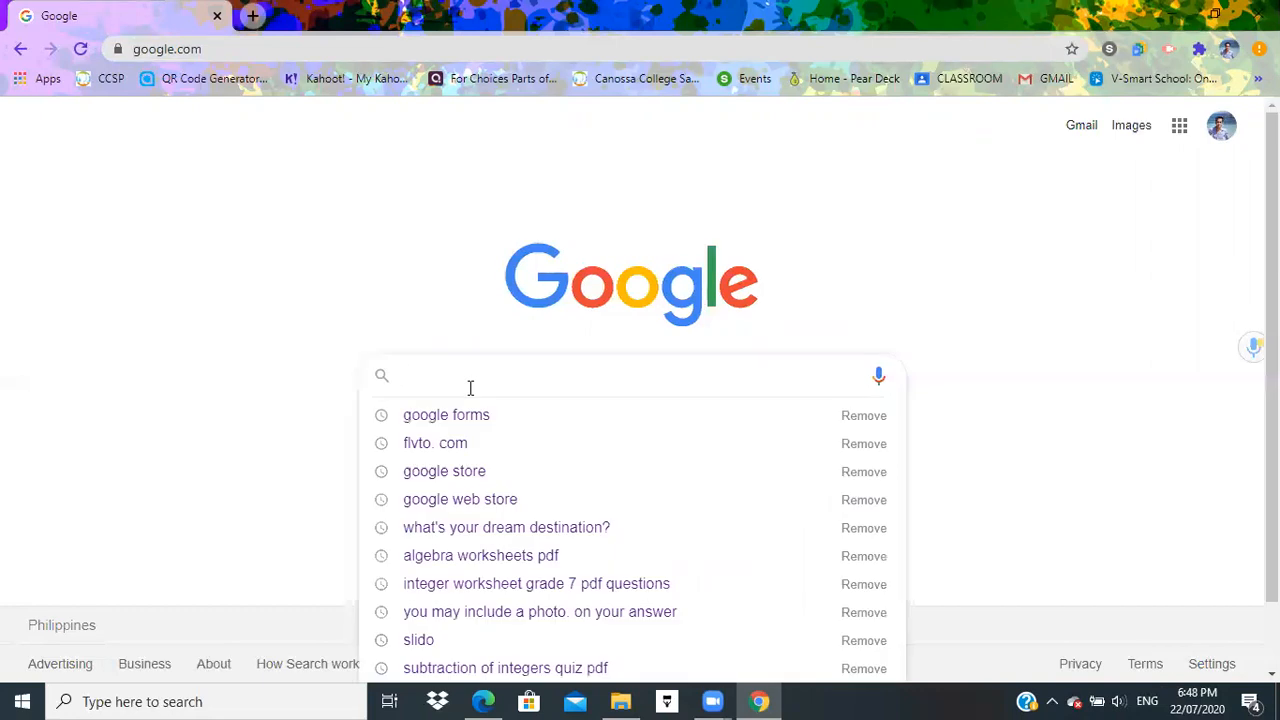
text(goof)
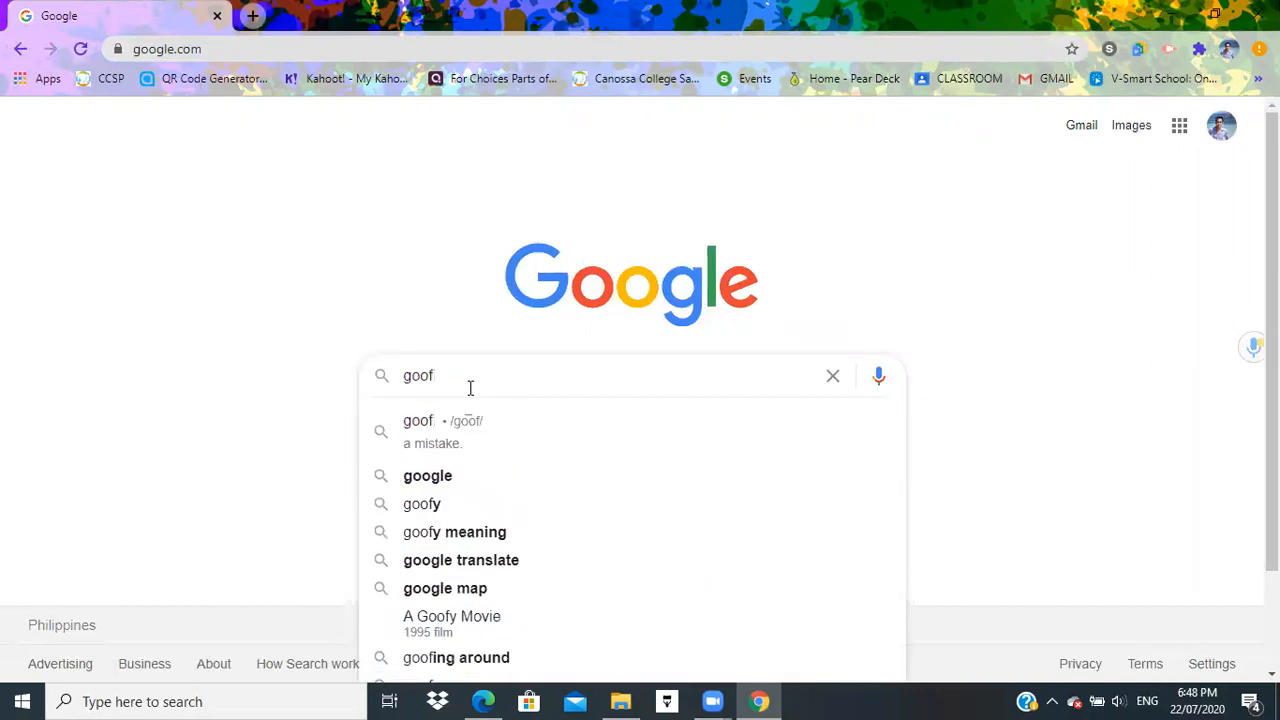
key(BackSpace)
text(gle for)
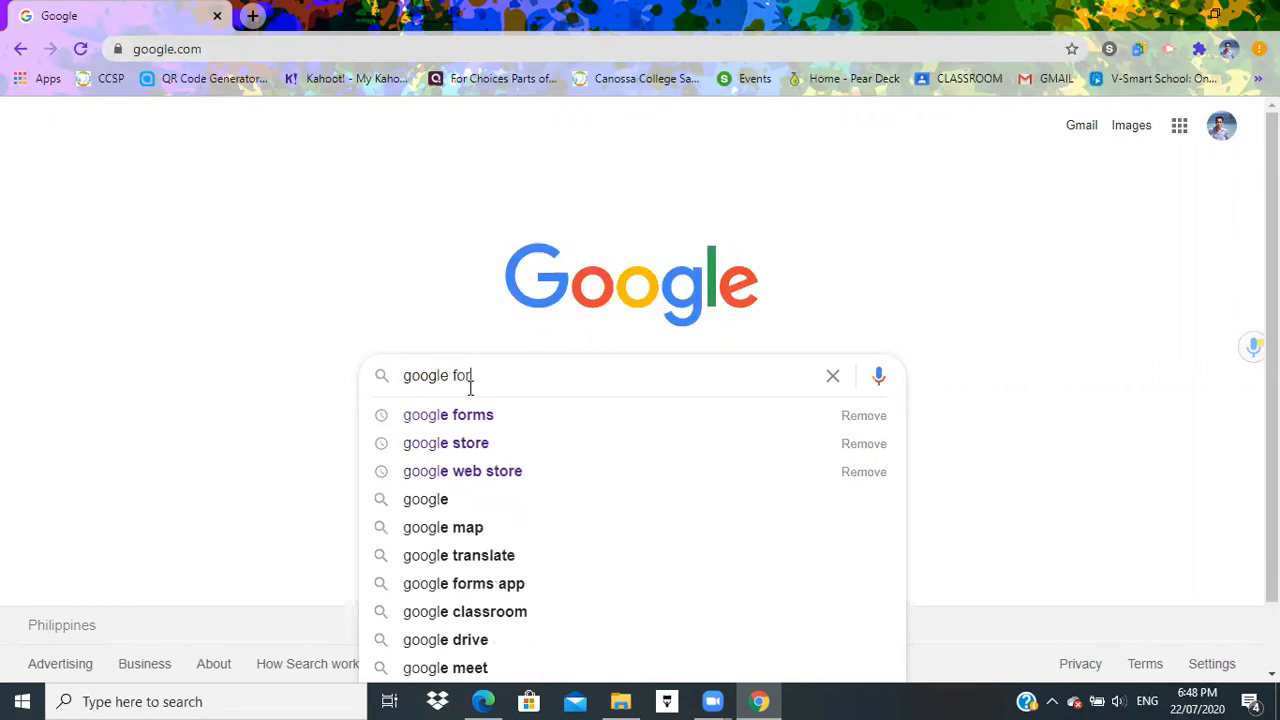
text(ms)
key(Return)
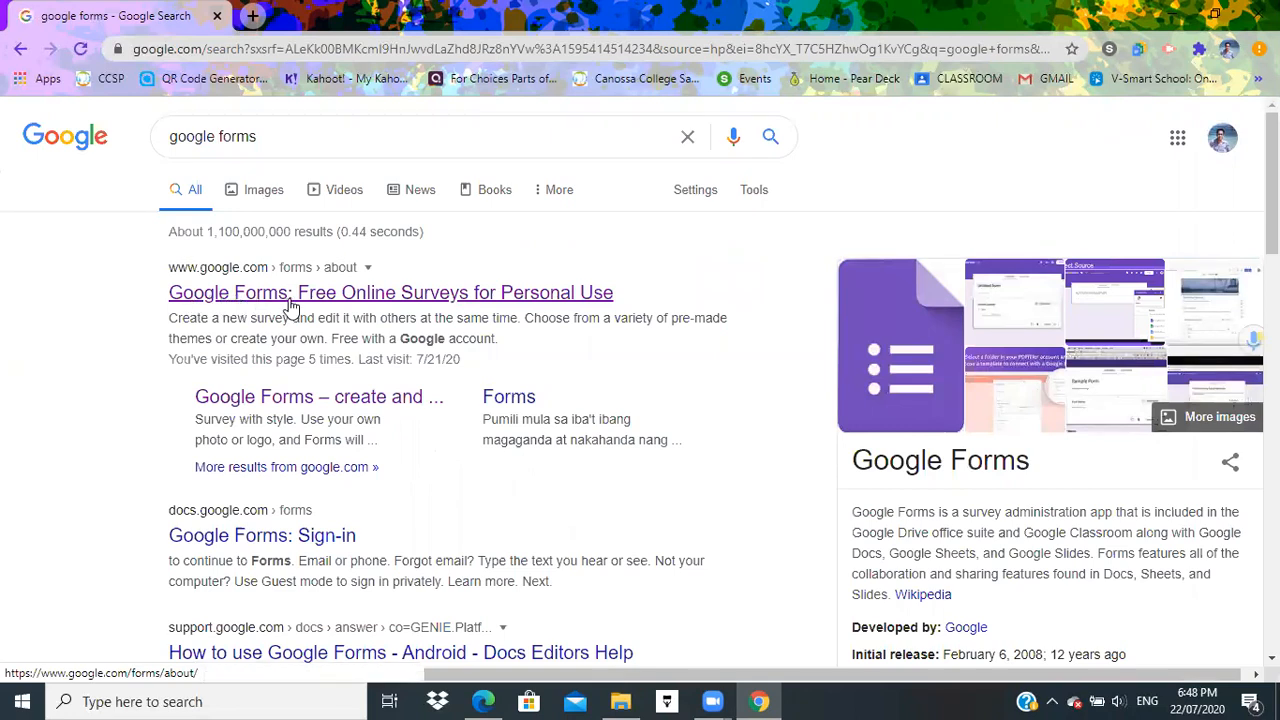
Step: Open Google Forms for personal use from the search results and create a blank form
click(290, 305)
click(290, 305)
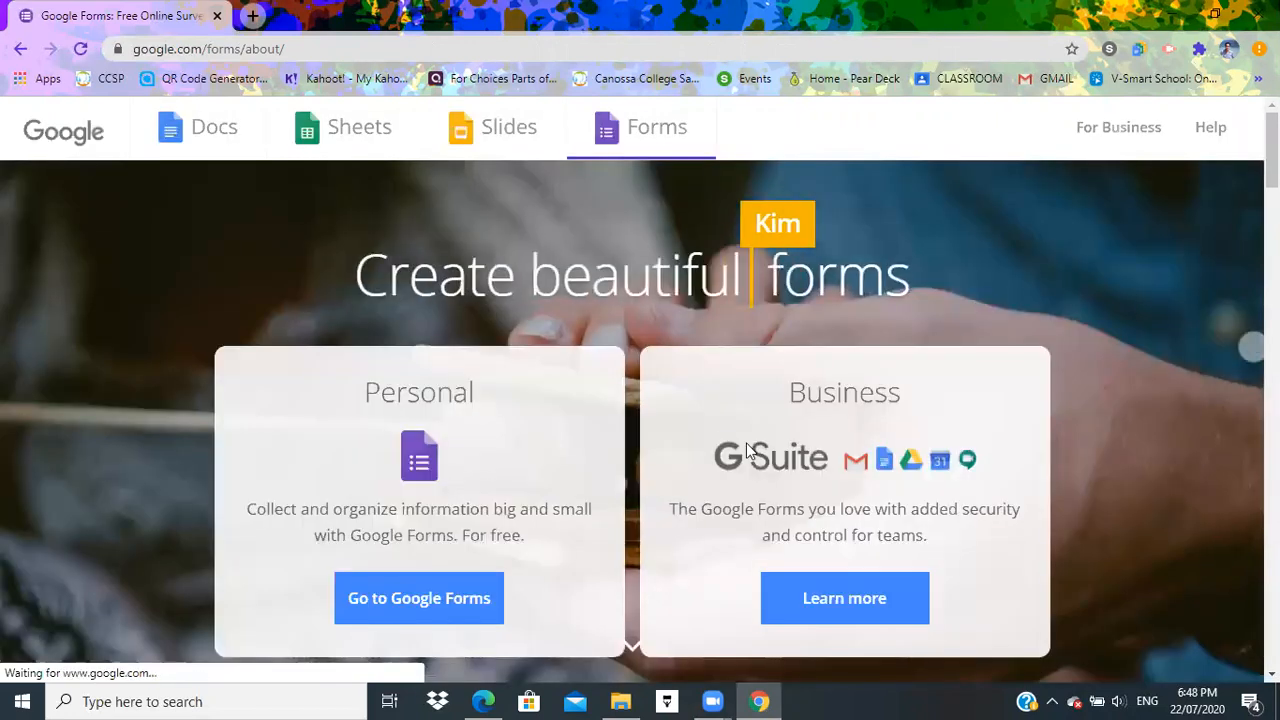
click(411, 619)
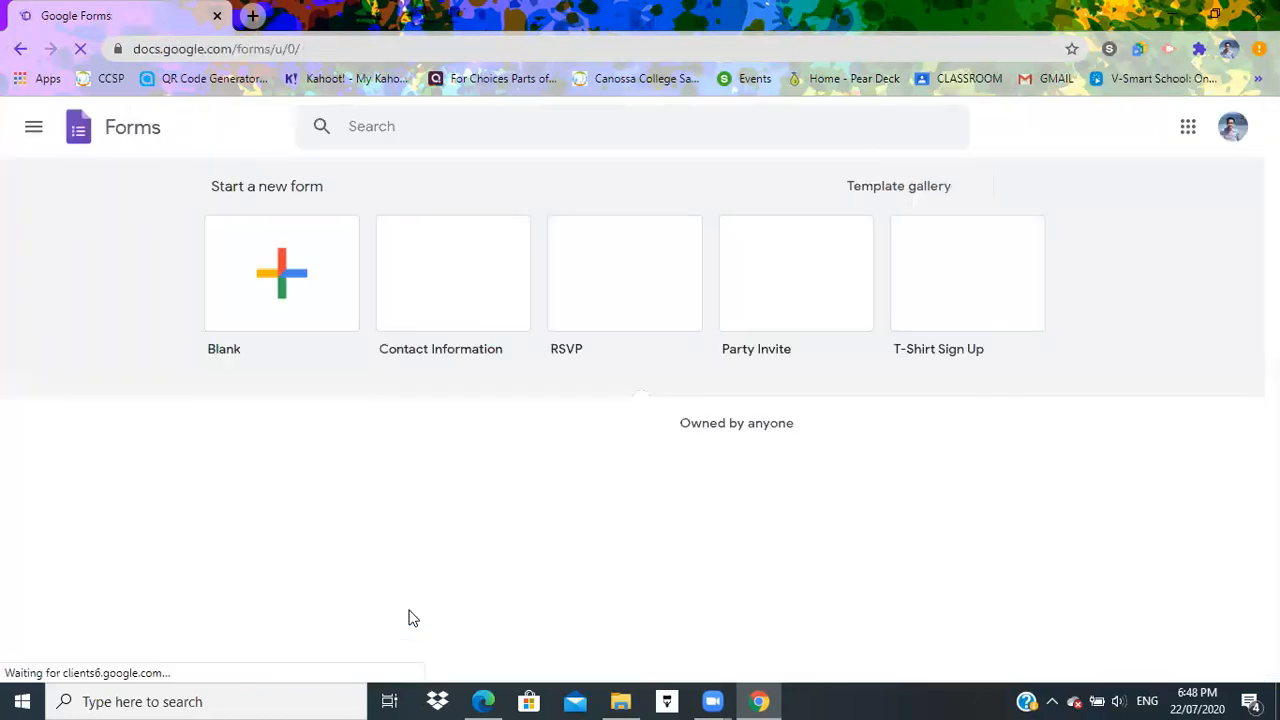
click(282, 287)
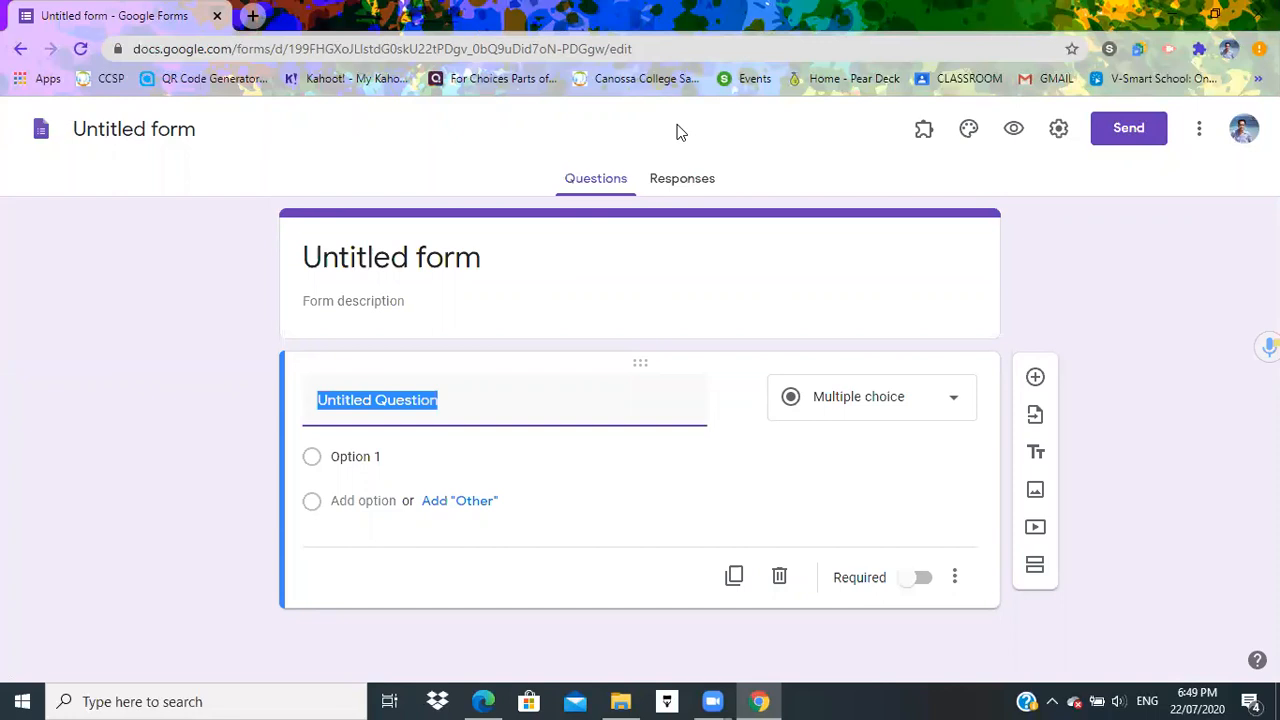
Step: Rename the untitled form as "QUIZ 1 - RESPIRATORY and CIRCULATORY SYSTEM"
click(162, 133)
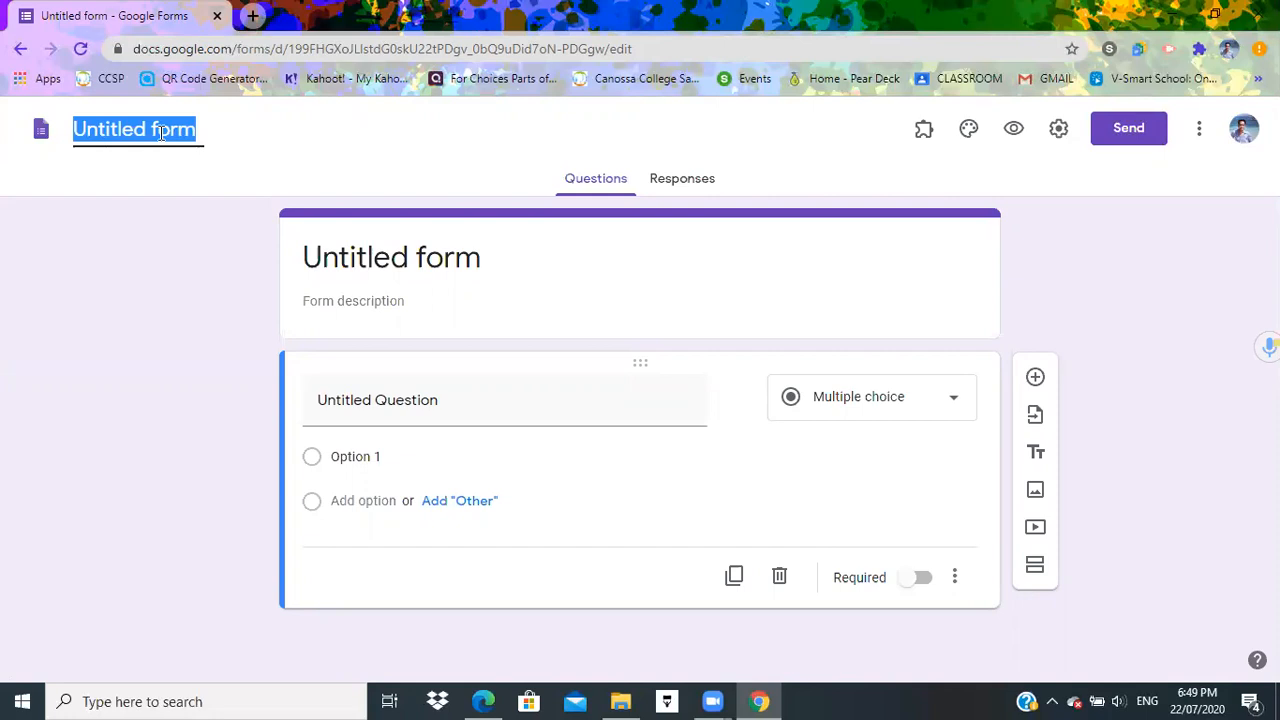
text(Q)
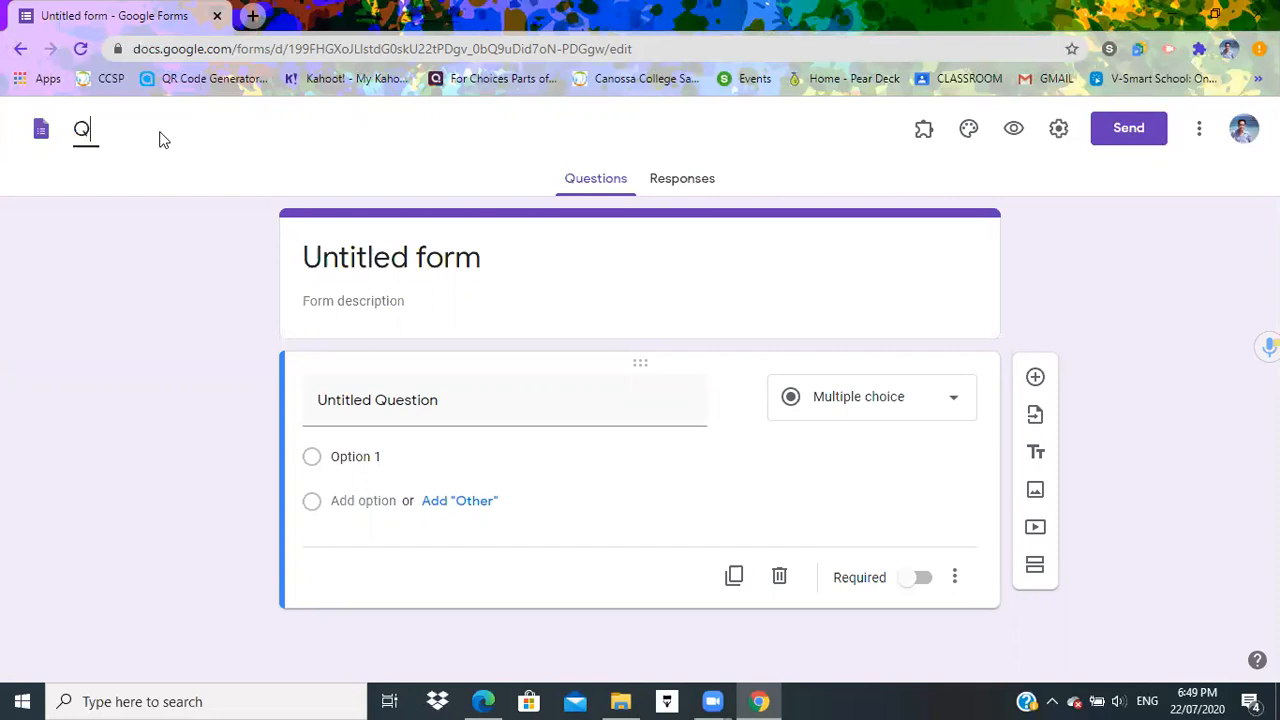
text(UIZ 1 - RESPIRATORY n)
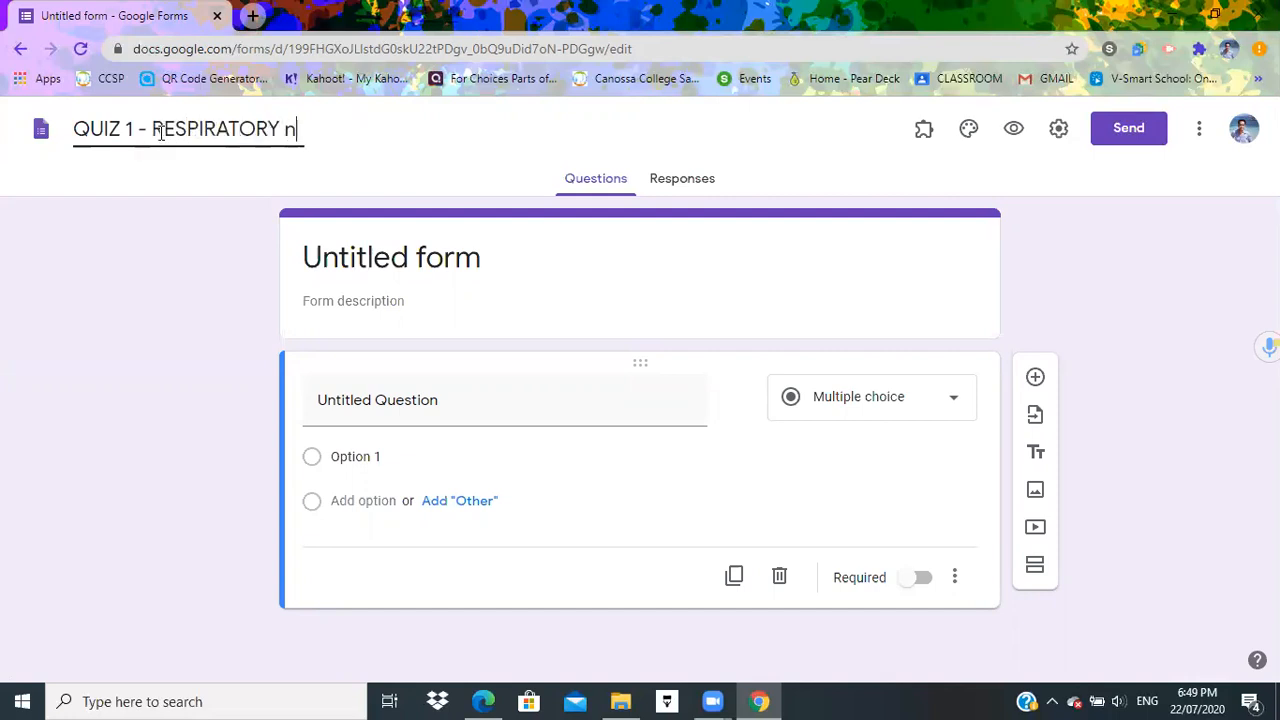
key(BackSpace)
text(and COR)
key(BackSpace)
key(BackSpace)
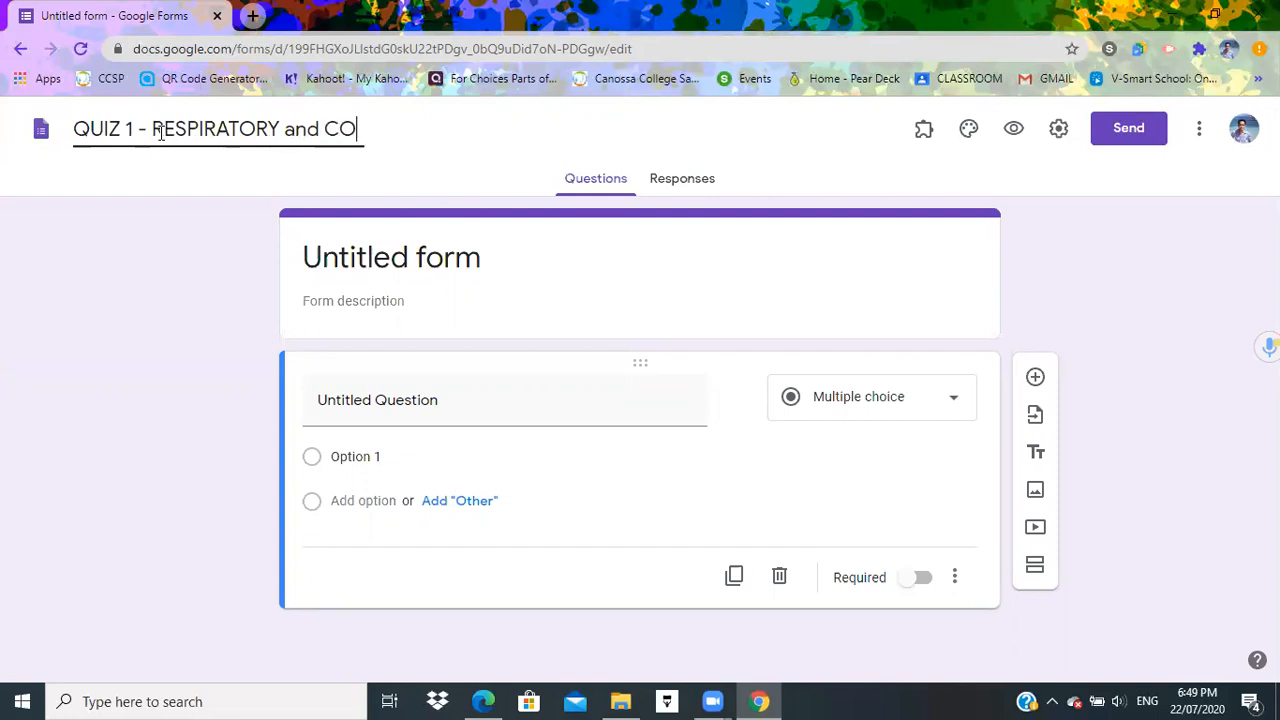
text(IRCULA)
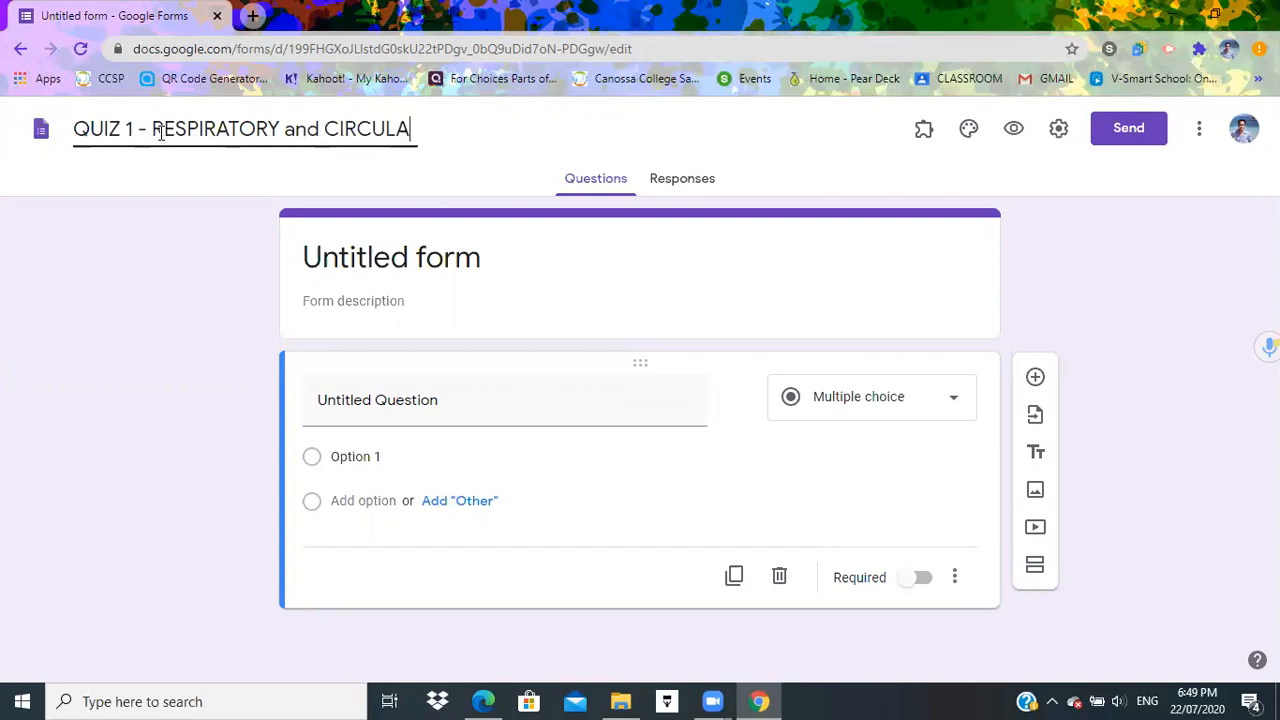
text(TORY SYSTEM)
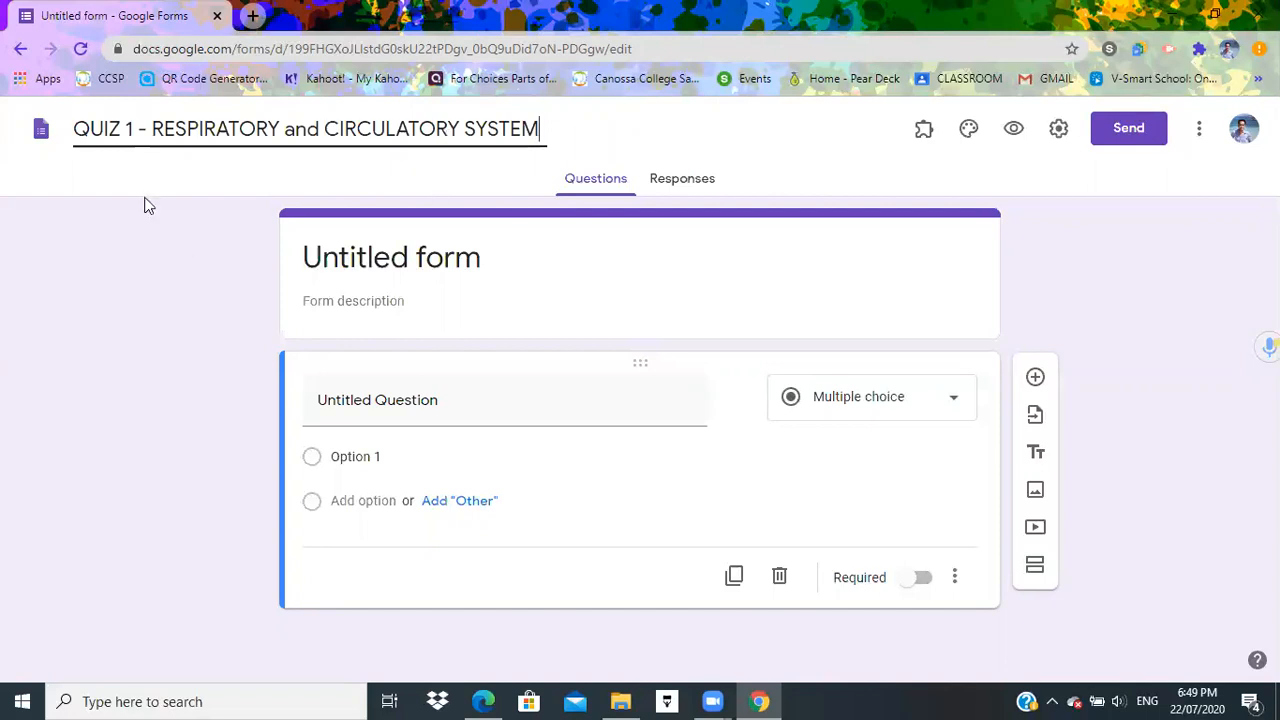
click(131, 306)
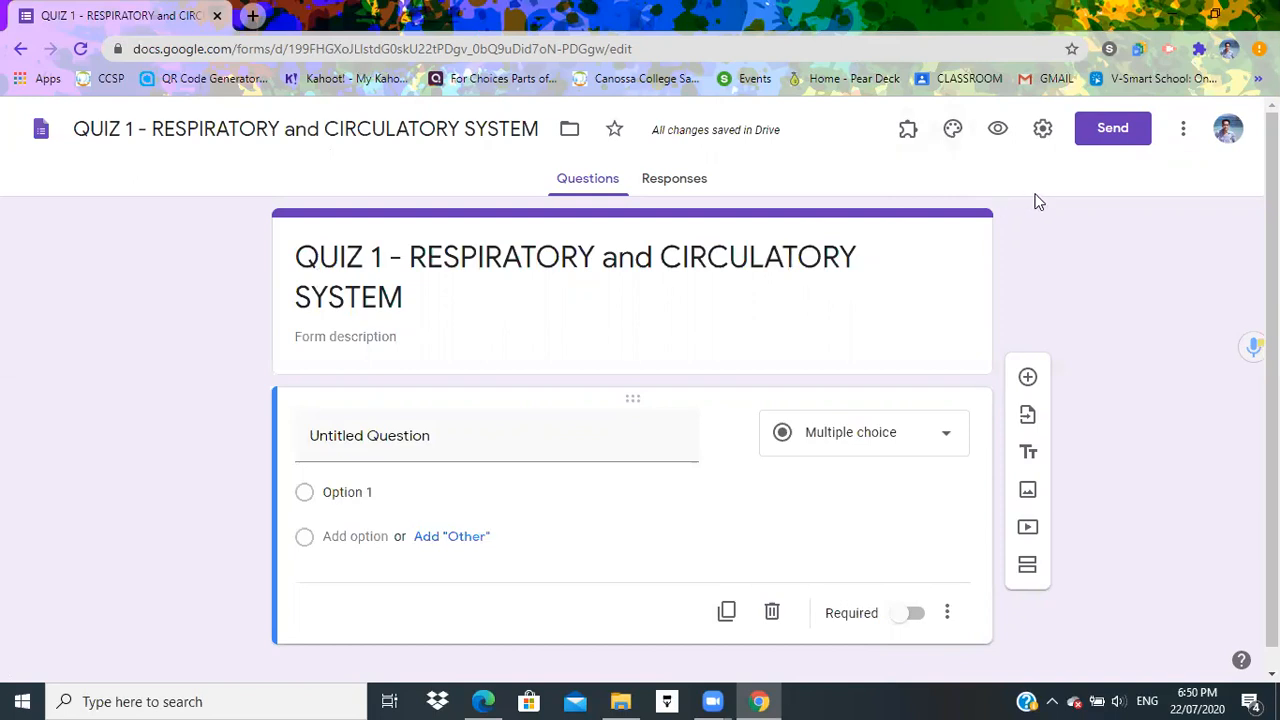
Step: Insert the painted hands image from the Work and School themes as the form's header
click(953, 132)
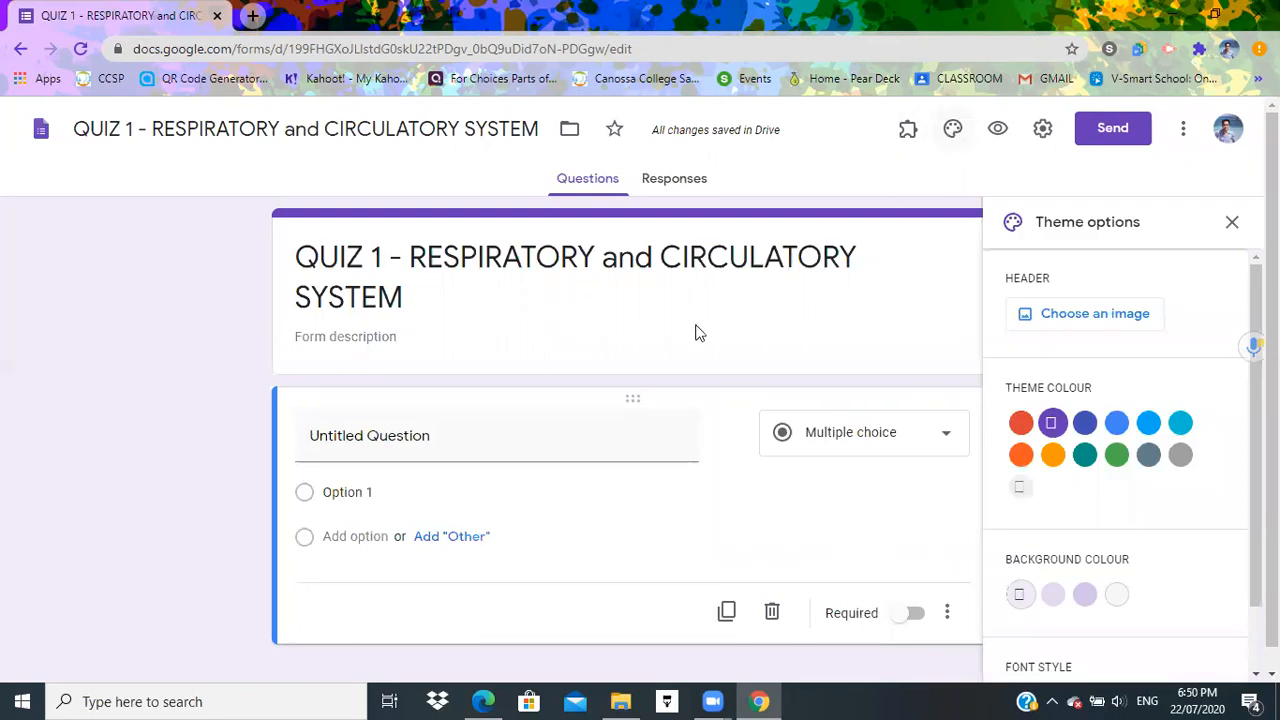
click(1097, 316)
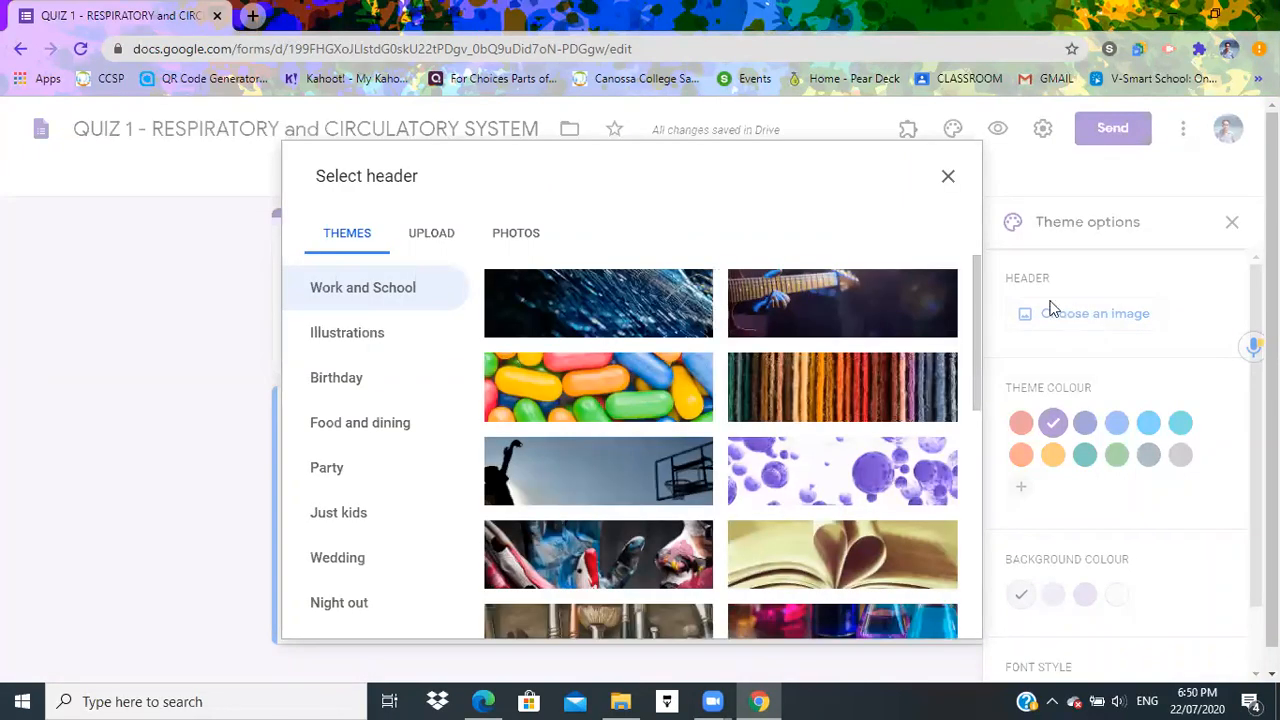
scroll(979, 290, down, 1)
mouse_move(979, 290)
mouse_down()
mouse_move(967, 520)
mouse_move(978, 294)
mouse_up()
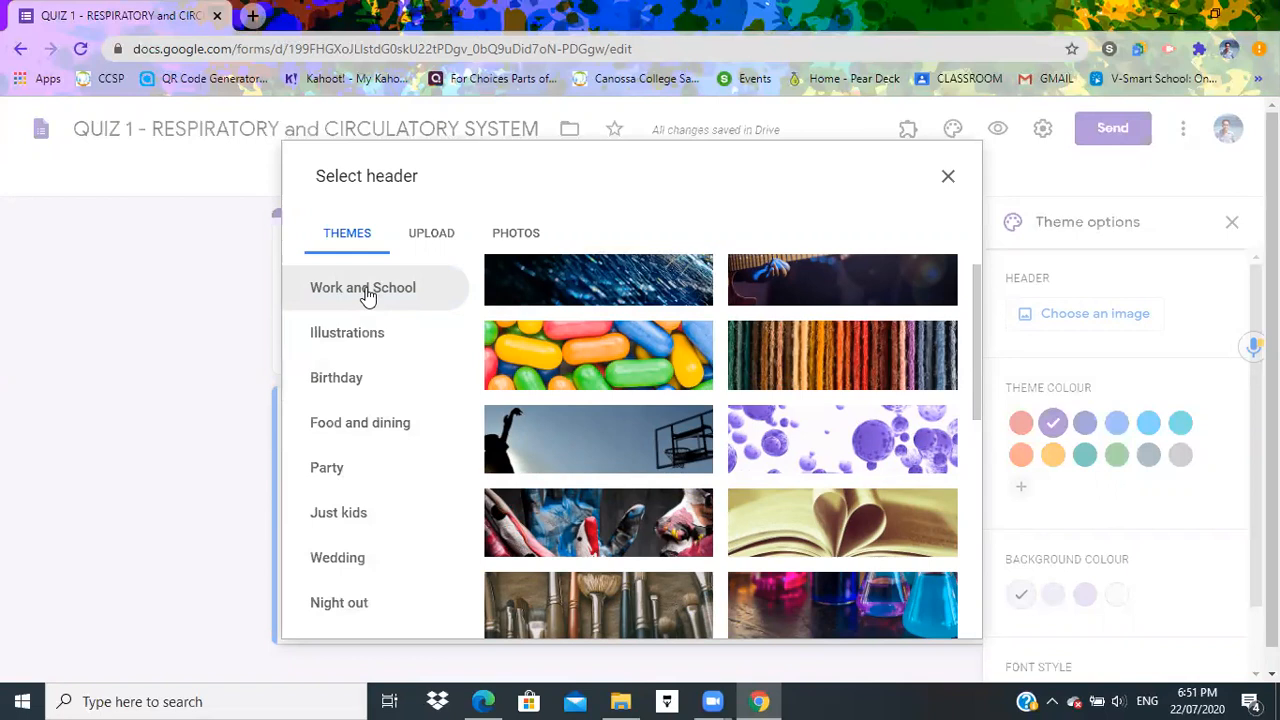
drag(982, 312, 979, 347)
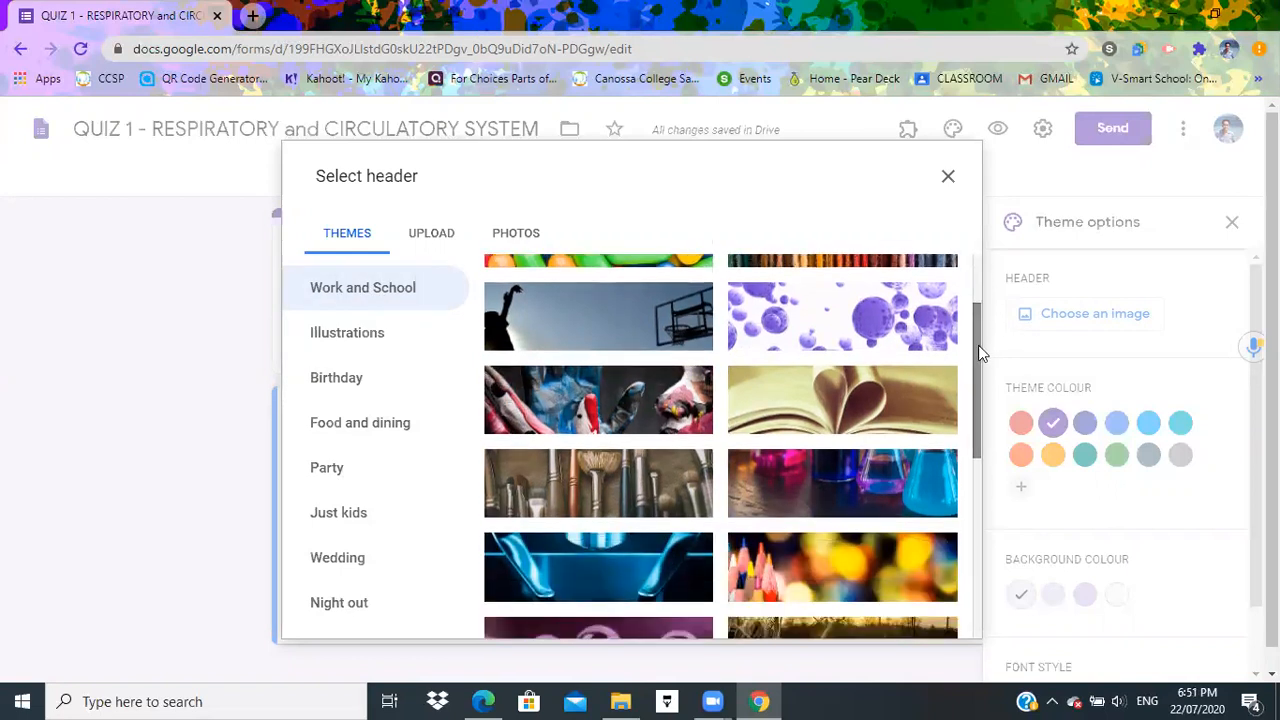
click(529, 403)
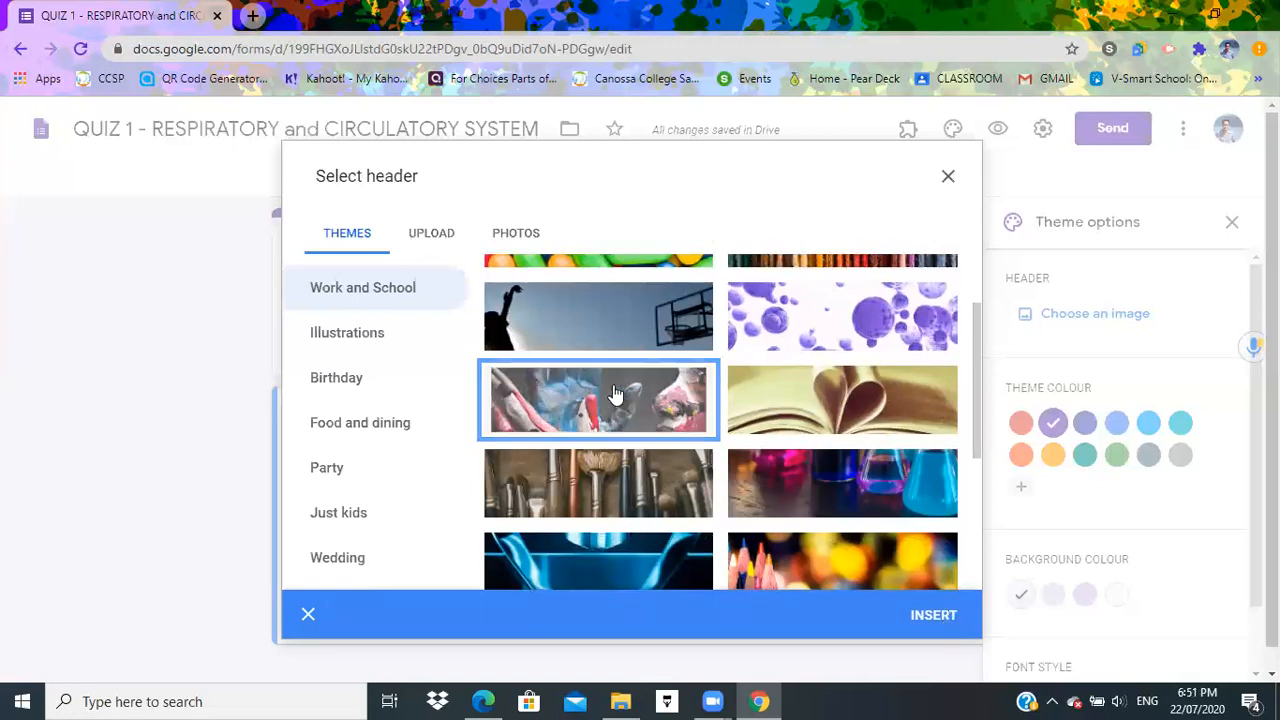
click(923, 618)
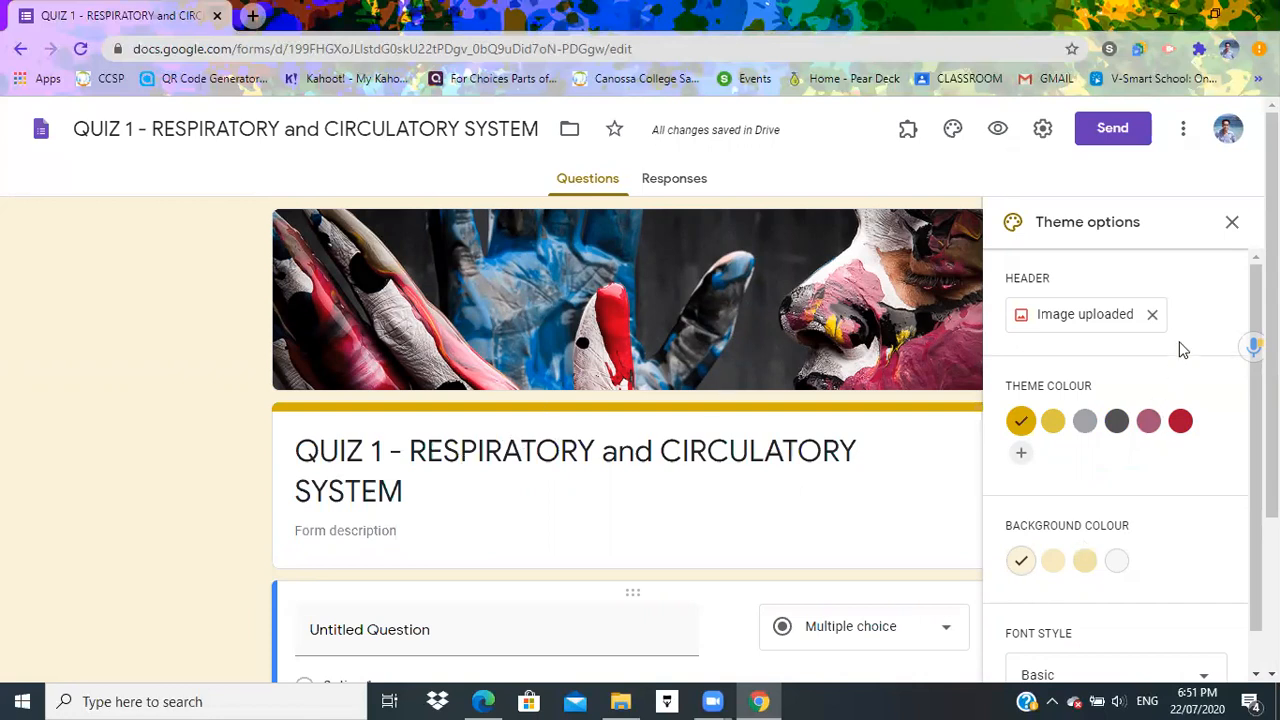
click(1231, 226)
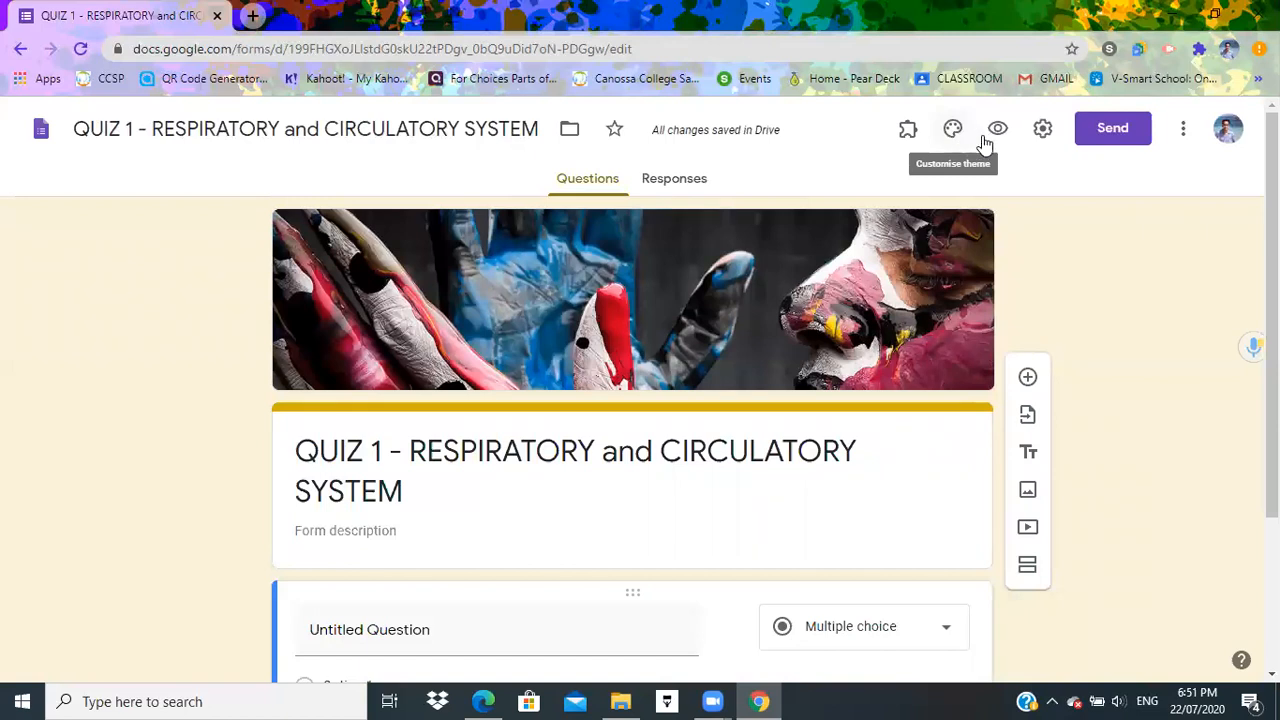
Step: In the form's general settings, enable collecting email addresses and limit respondents to 1 response
click(1043, 130)
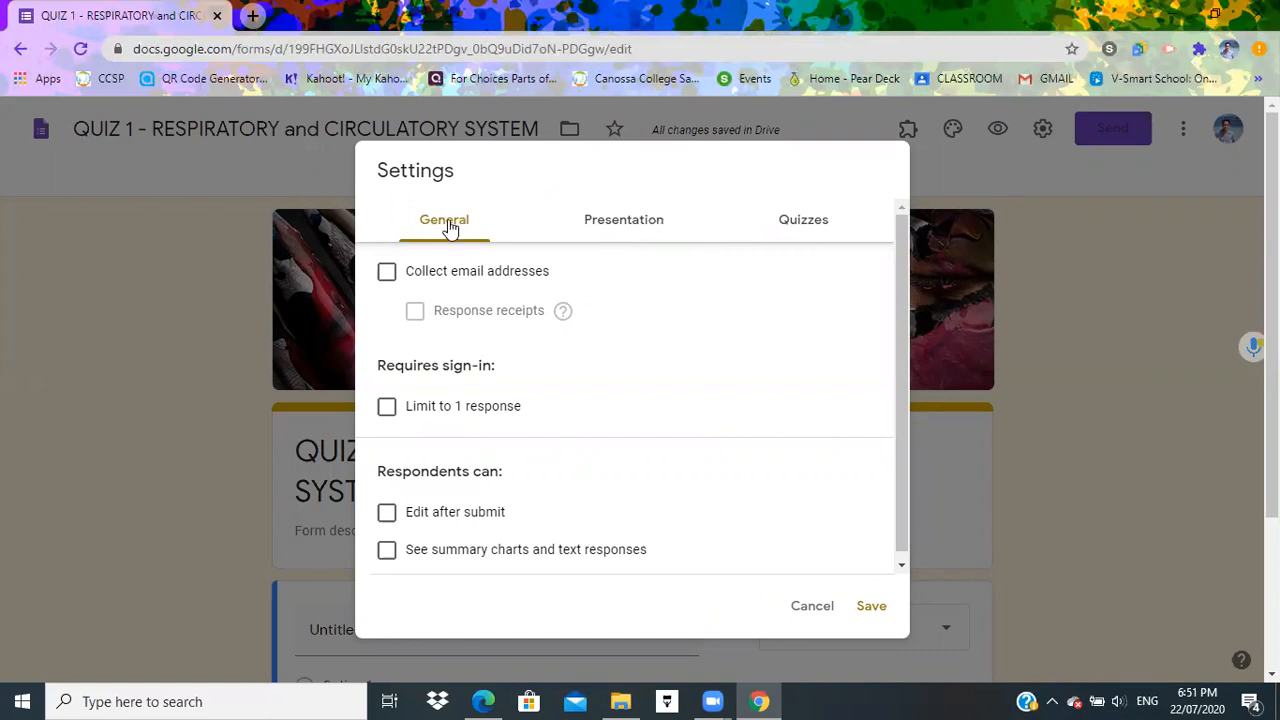
click(388, 280)
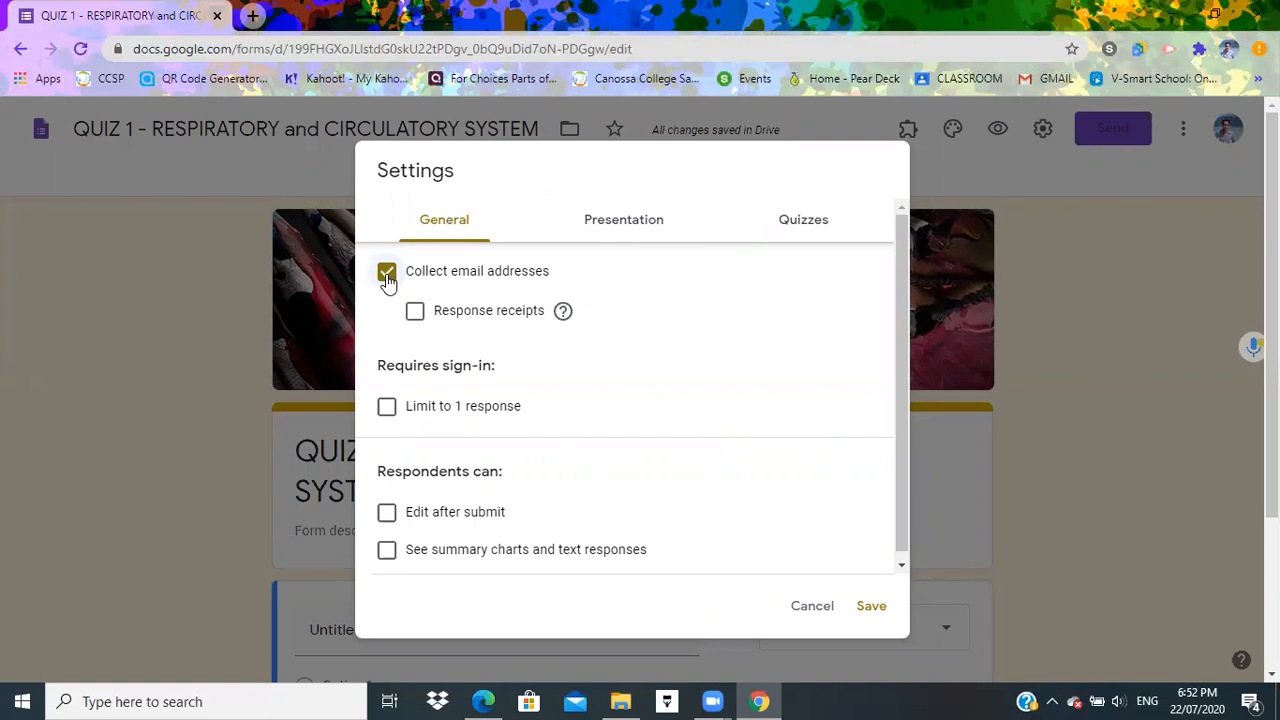
click(387, 410)
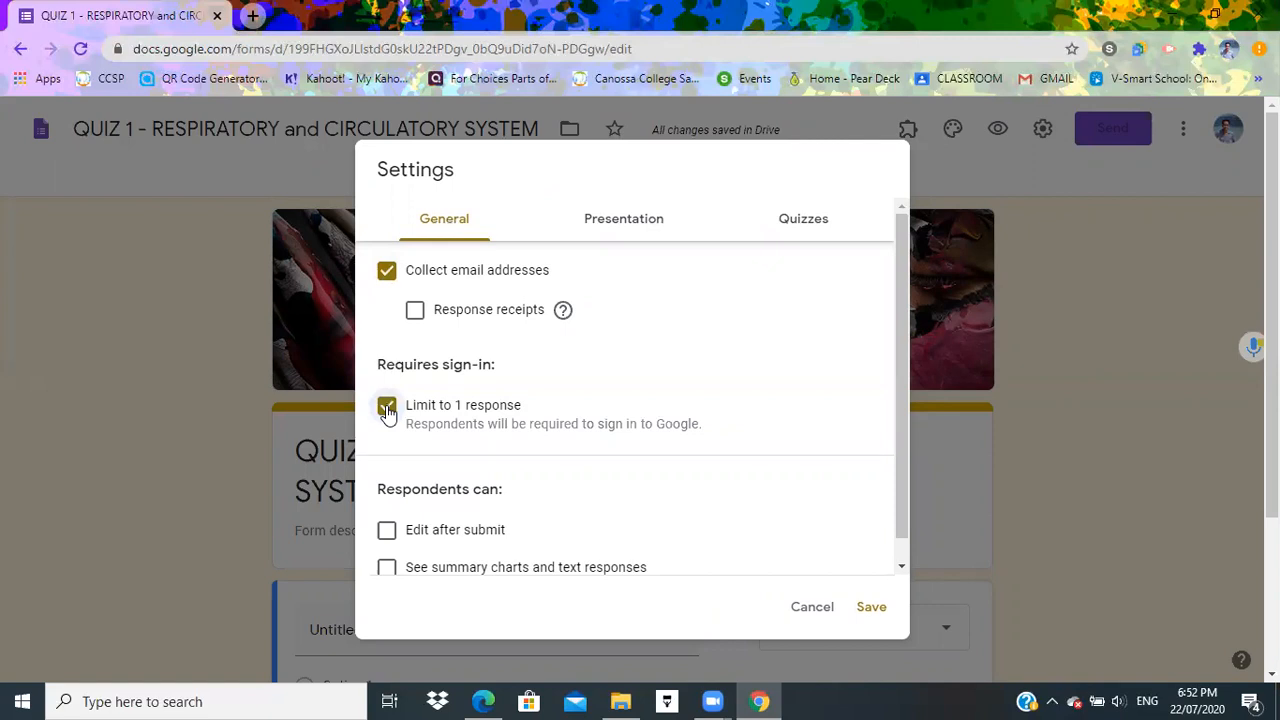
drag(900, 484, 898, 542)
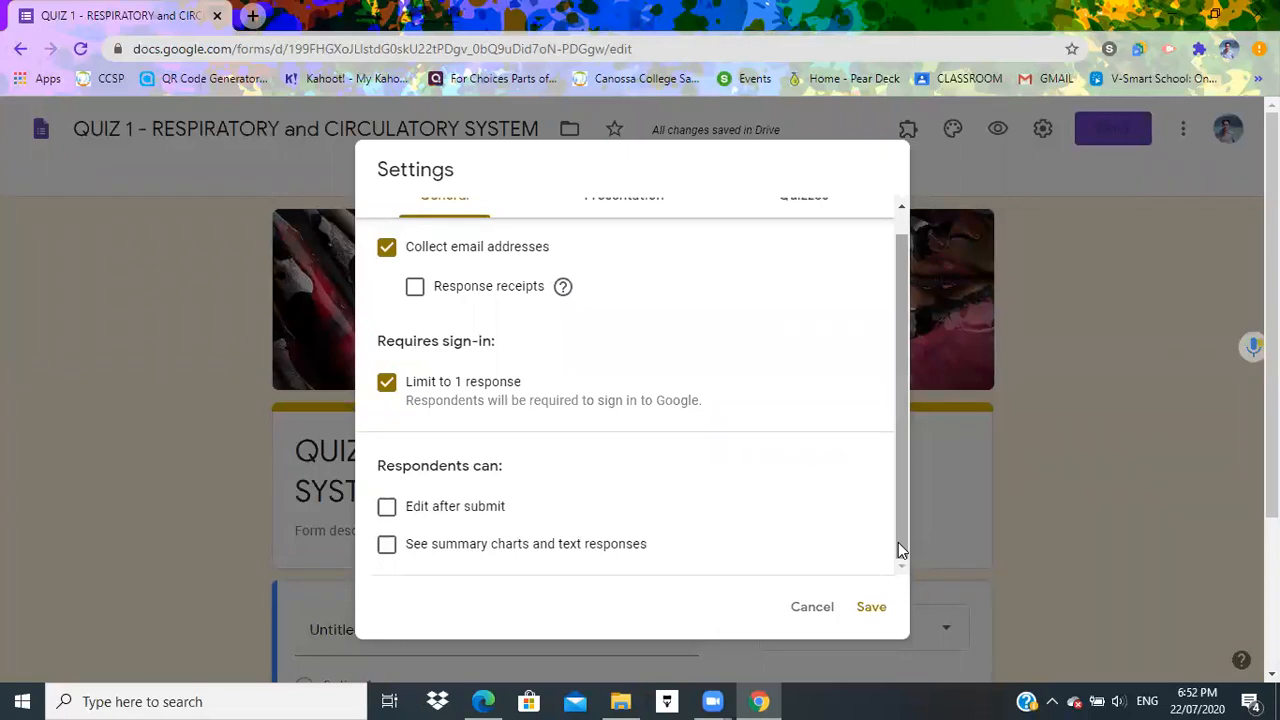
drag(900, 541, 905, 508)
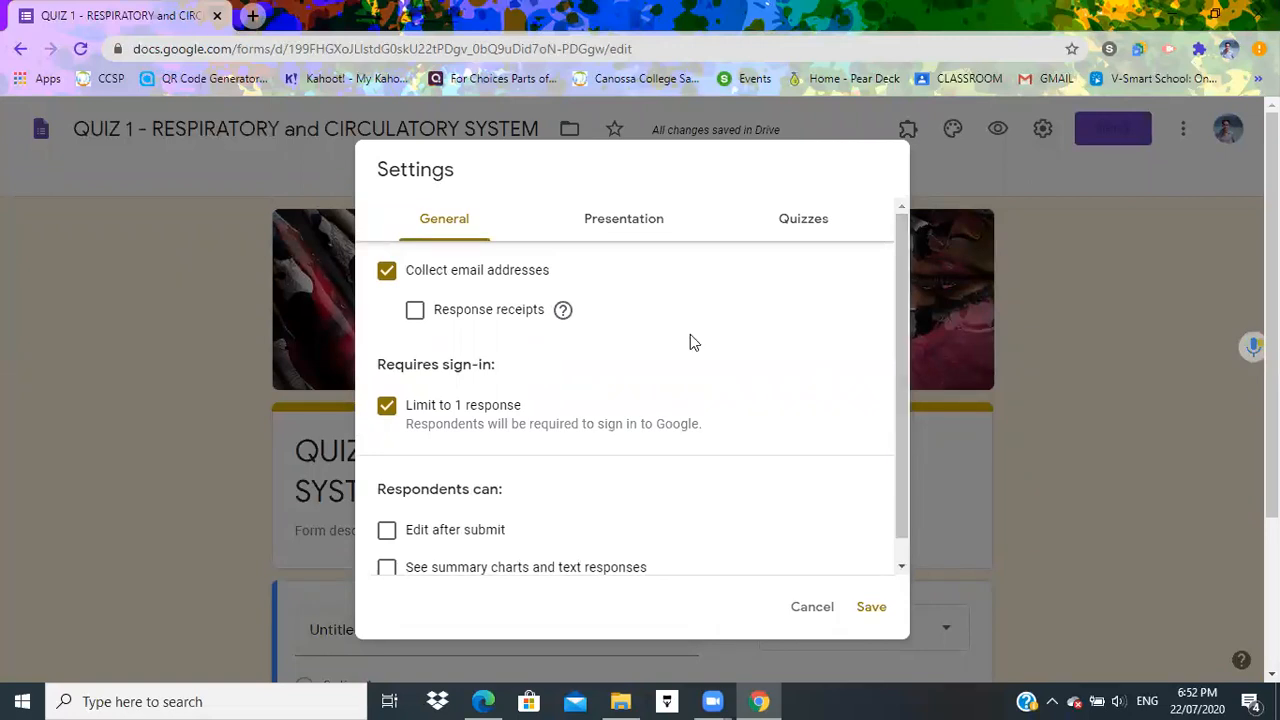
Step: In the presentation settings, enable showing the progress bar and shuffling the question order
click(629, 230)
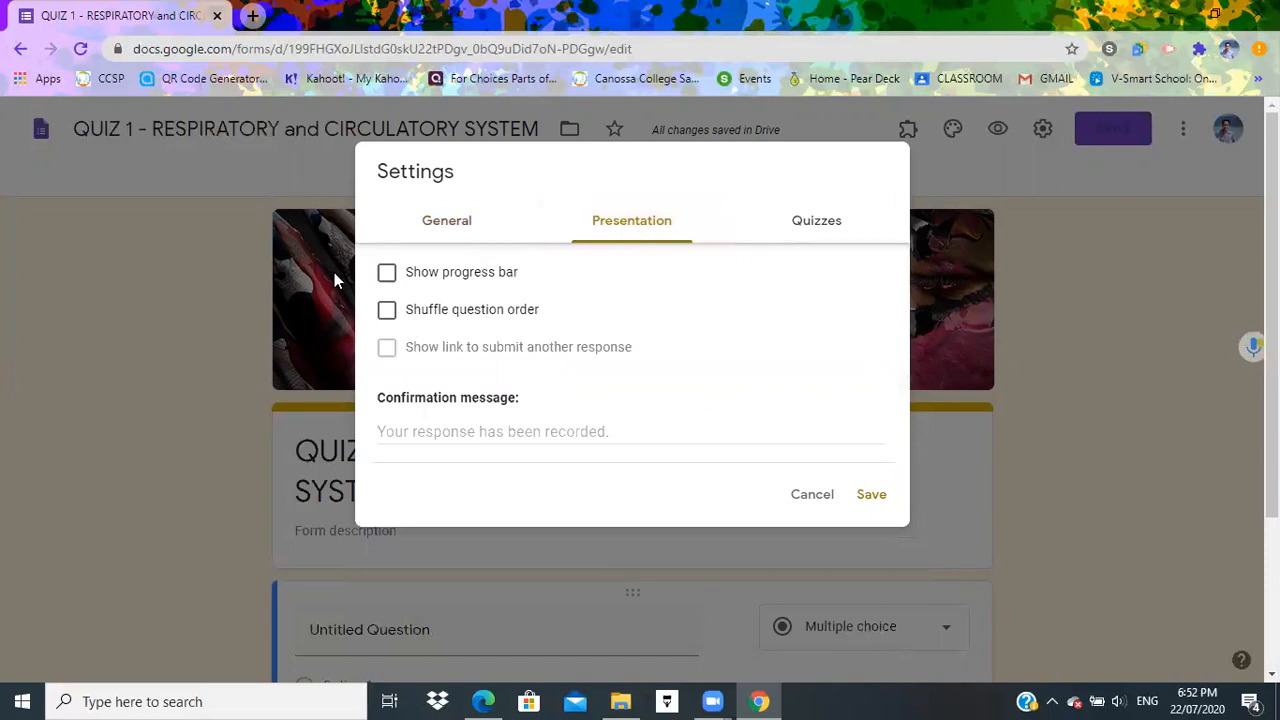
click(388, 276)
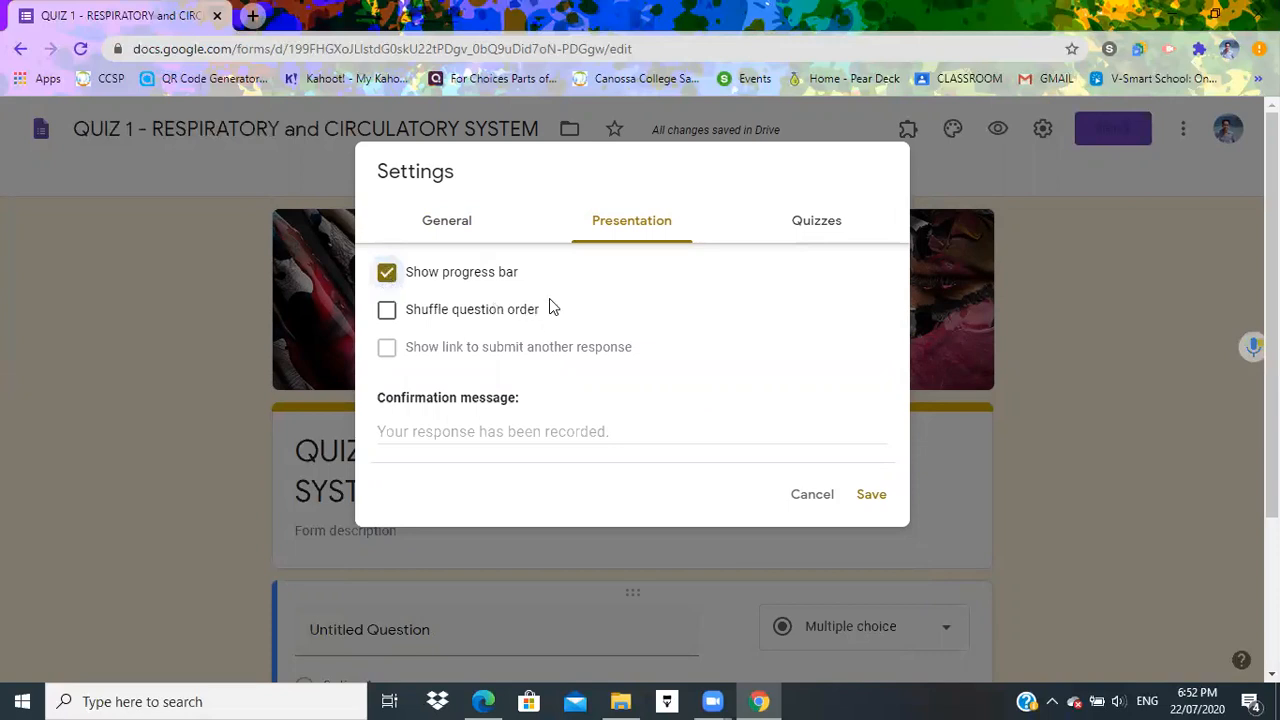
click(388, 316)
Step: Make the form a quiz that releases marks immediately after each submission, and save the settings
click(813, 229)
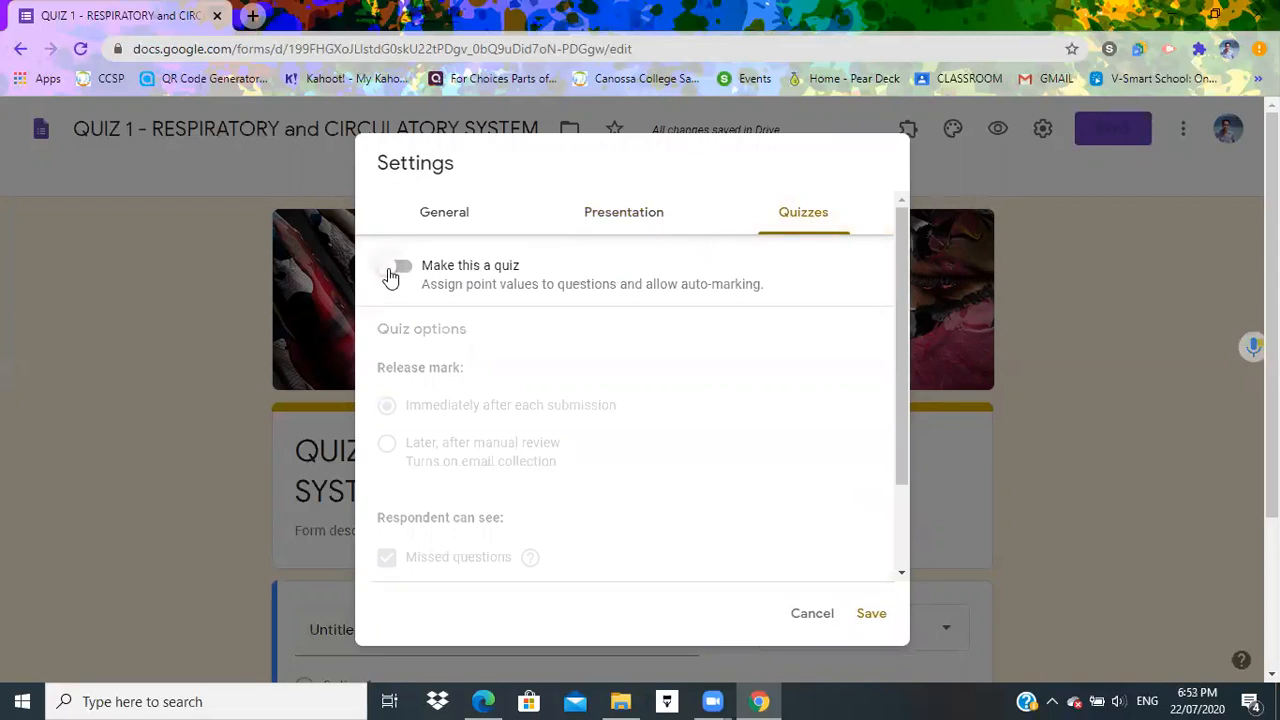
click(392, 270)
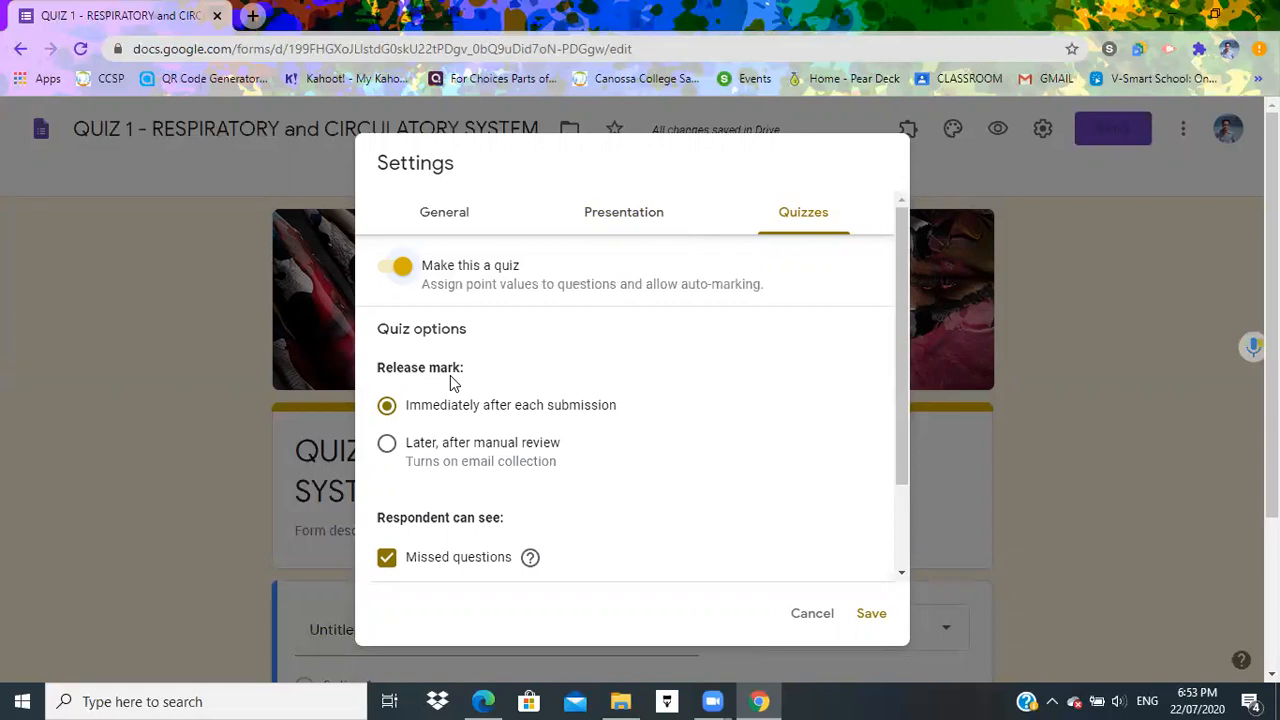
click(387, 450)
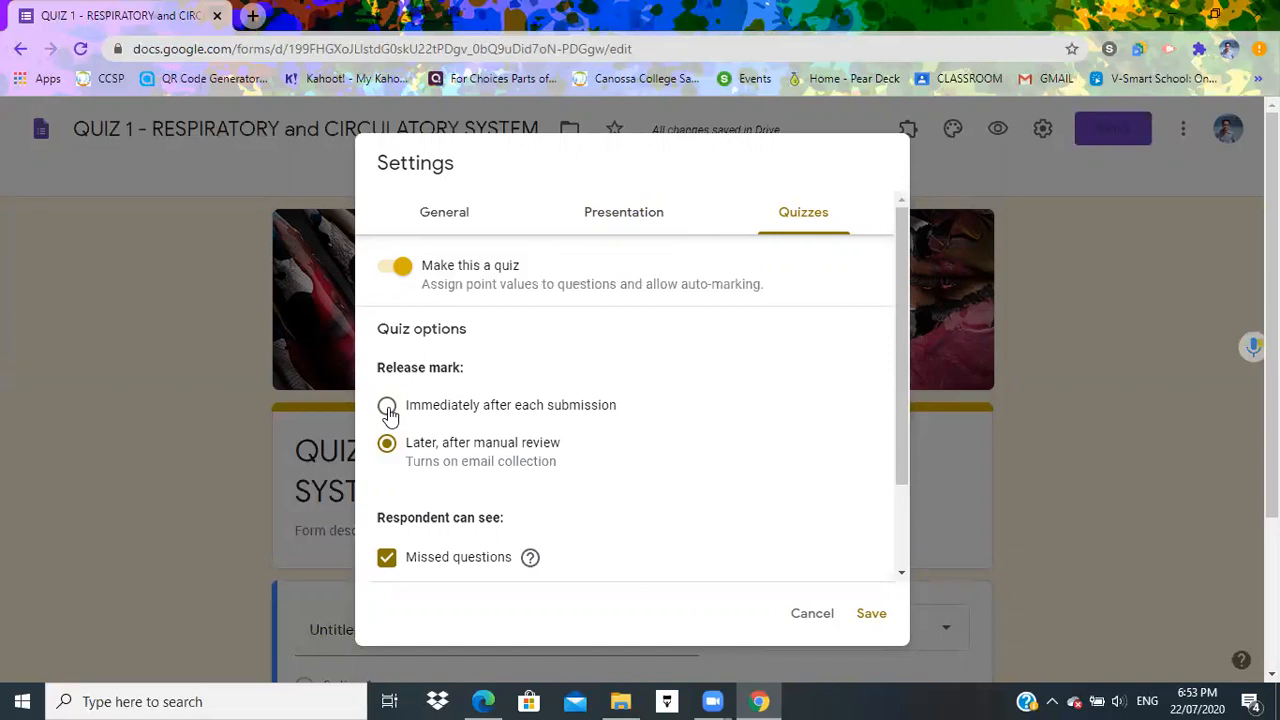
click(387, 407)
click(871, 616)
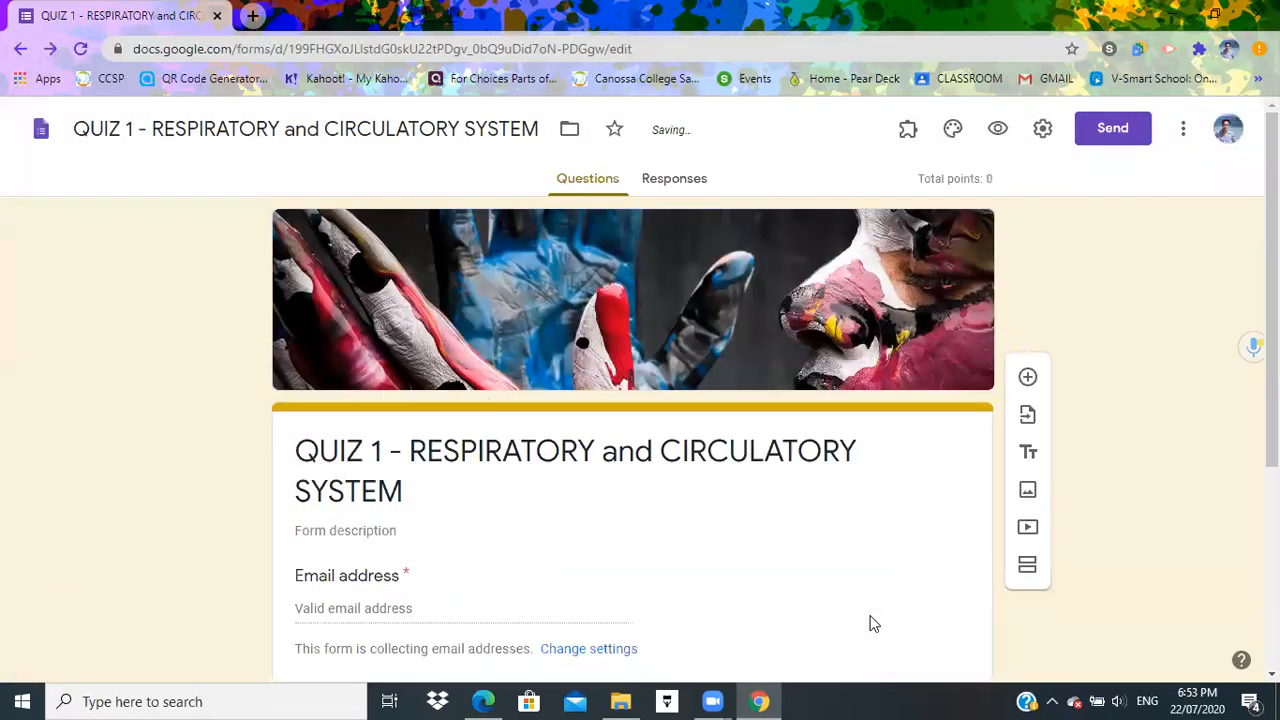
Step: Add a title and description block below the untitled multiple choice question
drag(1272, 290, 1272, 412)
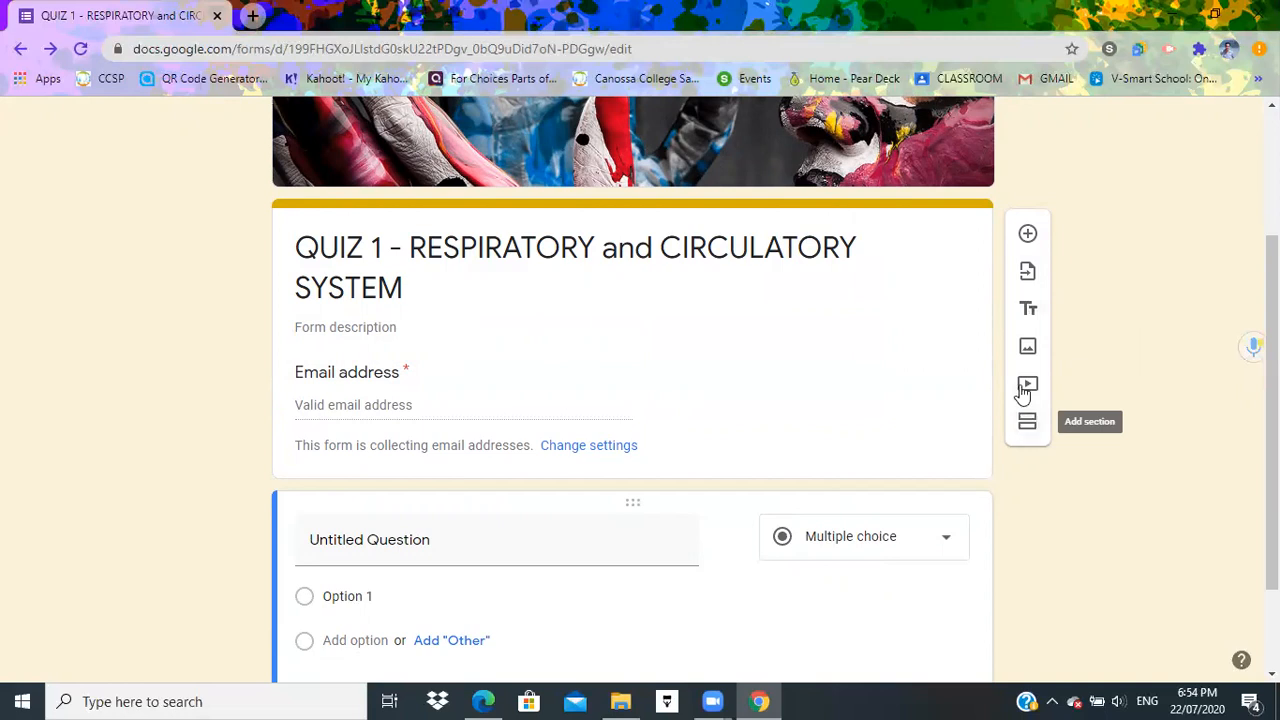
click(1030, 311)
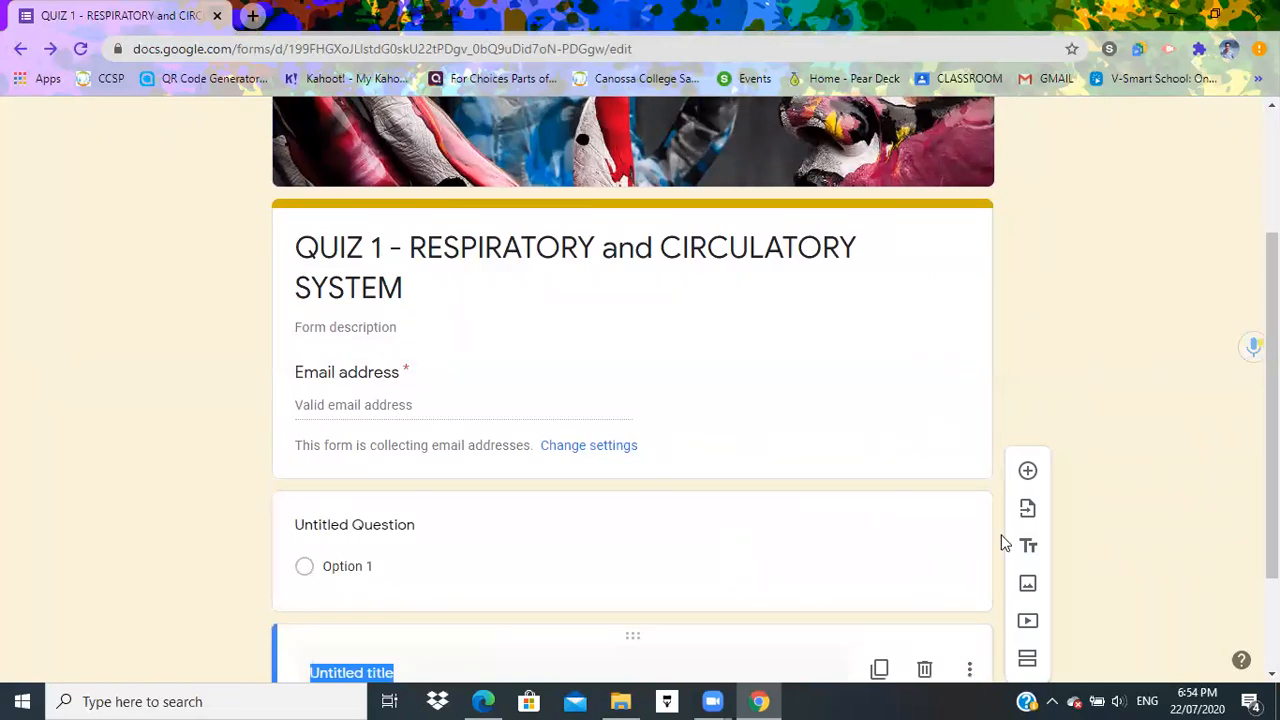
Step: Add a blank question below the untitled multiple choice question, and retitle the untitled one "COMPLETE NAME:"
drag(1272, 450, 1272, 472)
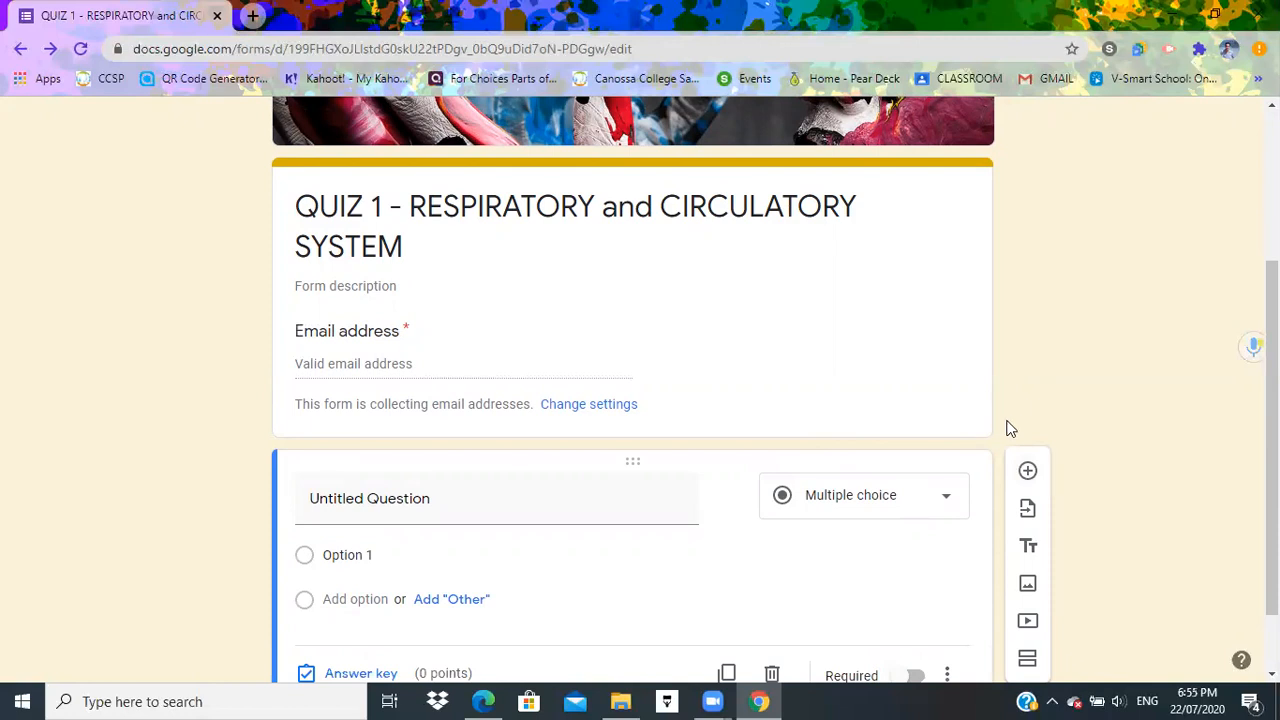
click(1027, 470)
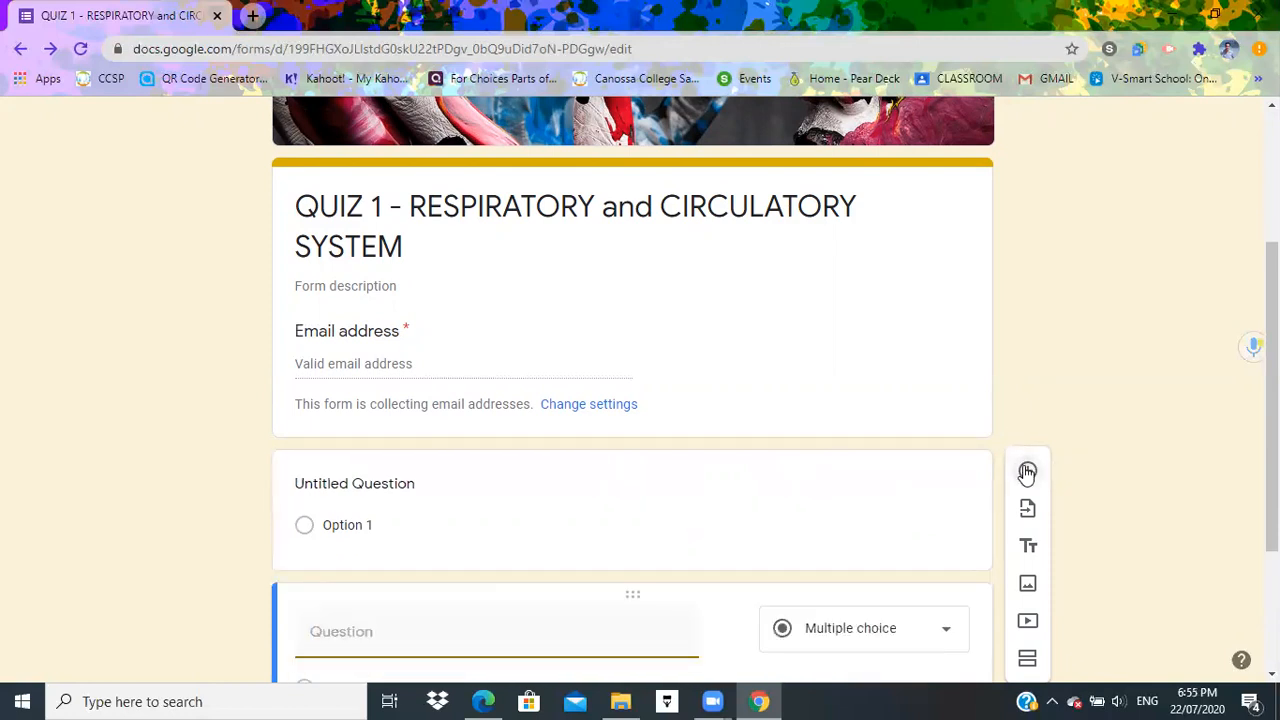
click(391, 483)
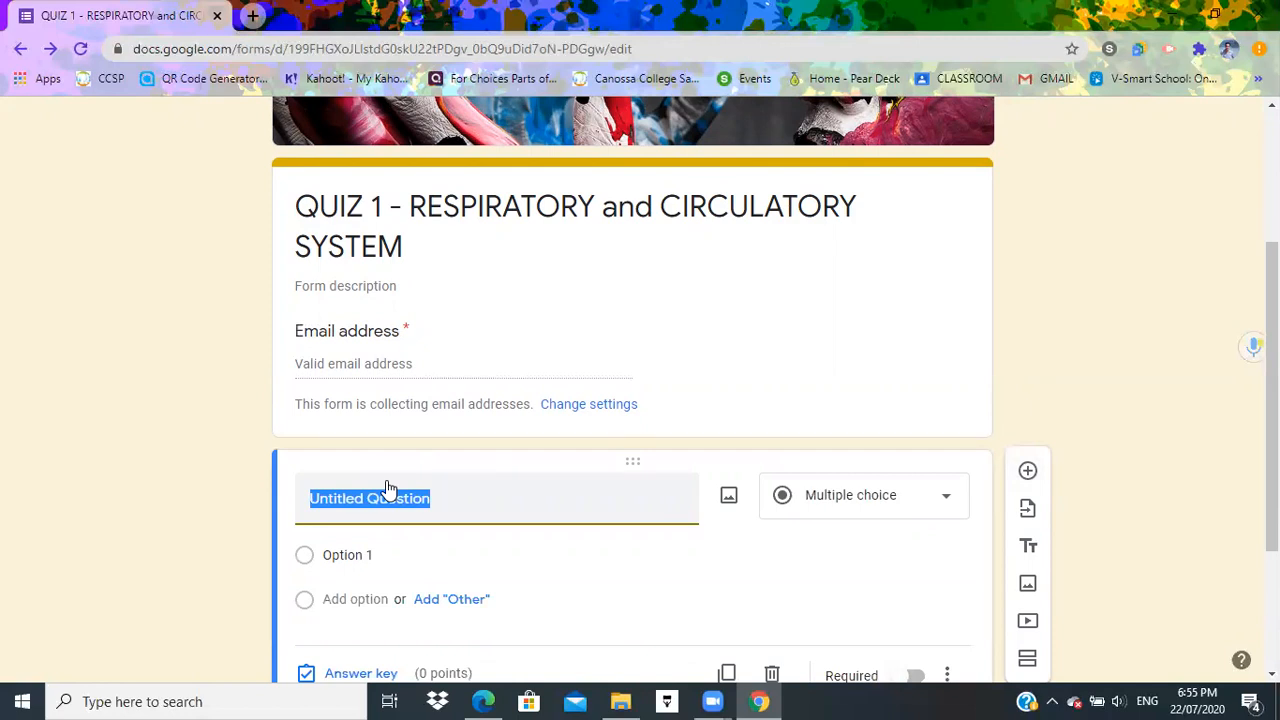
text(COMPLETE)
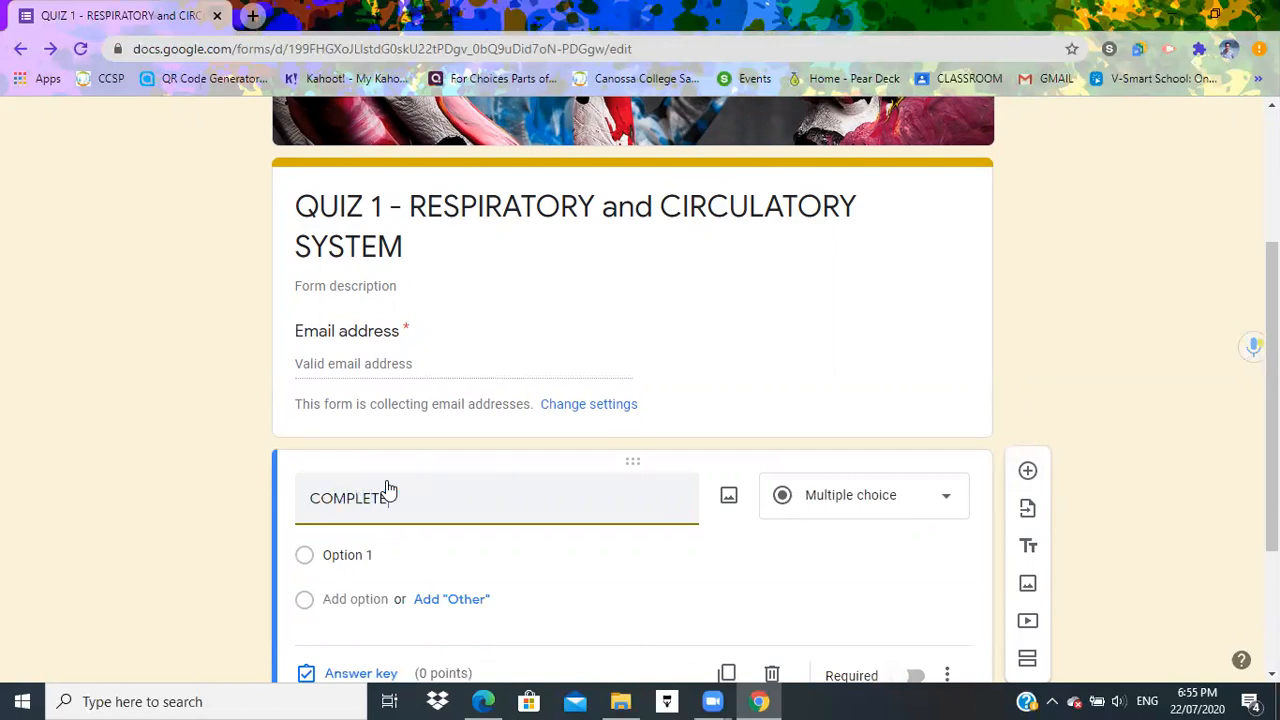
text( NAME:)
Step: Change the "COMPLETE NAME:" question to a short answer type and make it required
click(950, 505)
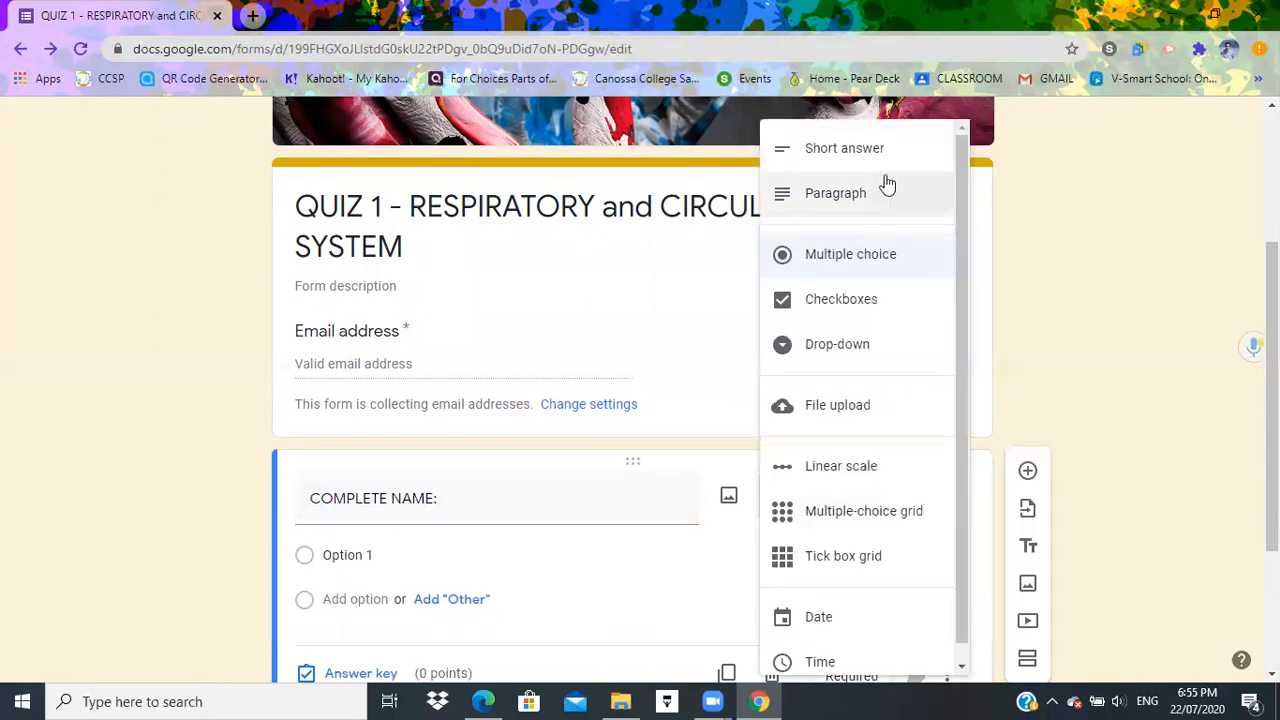
click(877, 160)
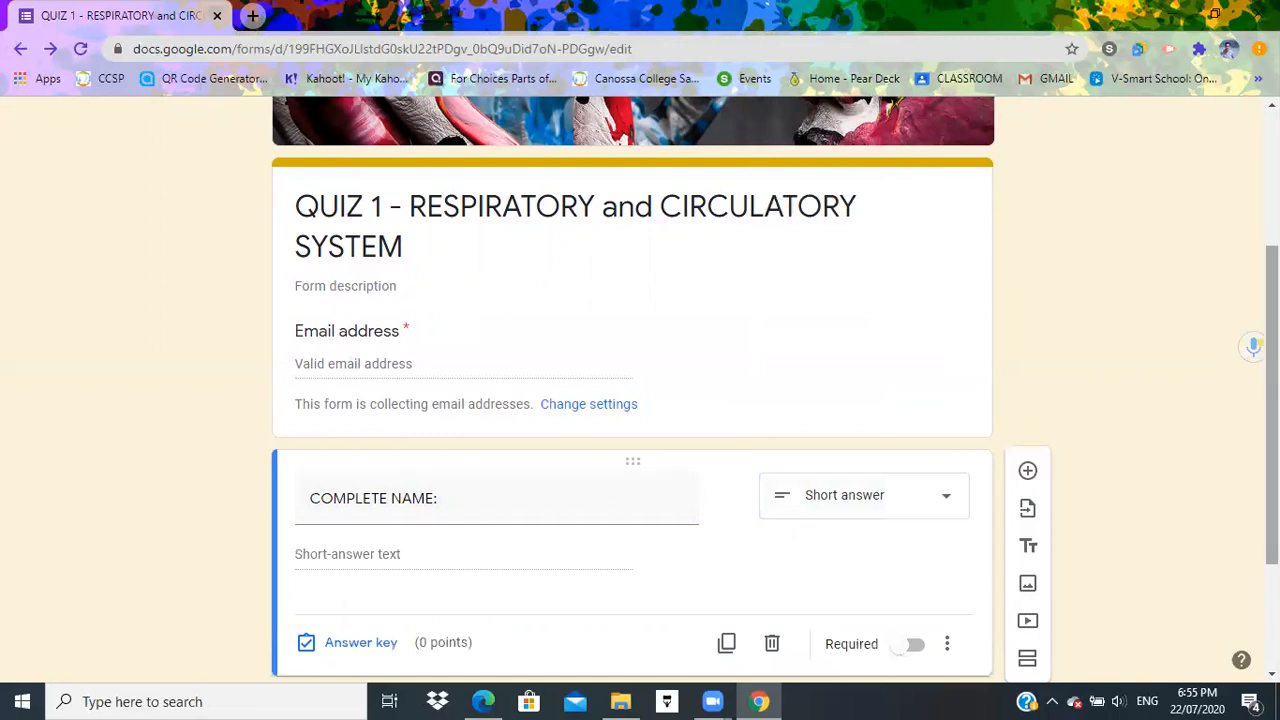
scroll(1000, 450, down, 1)
click(910, 560)
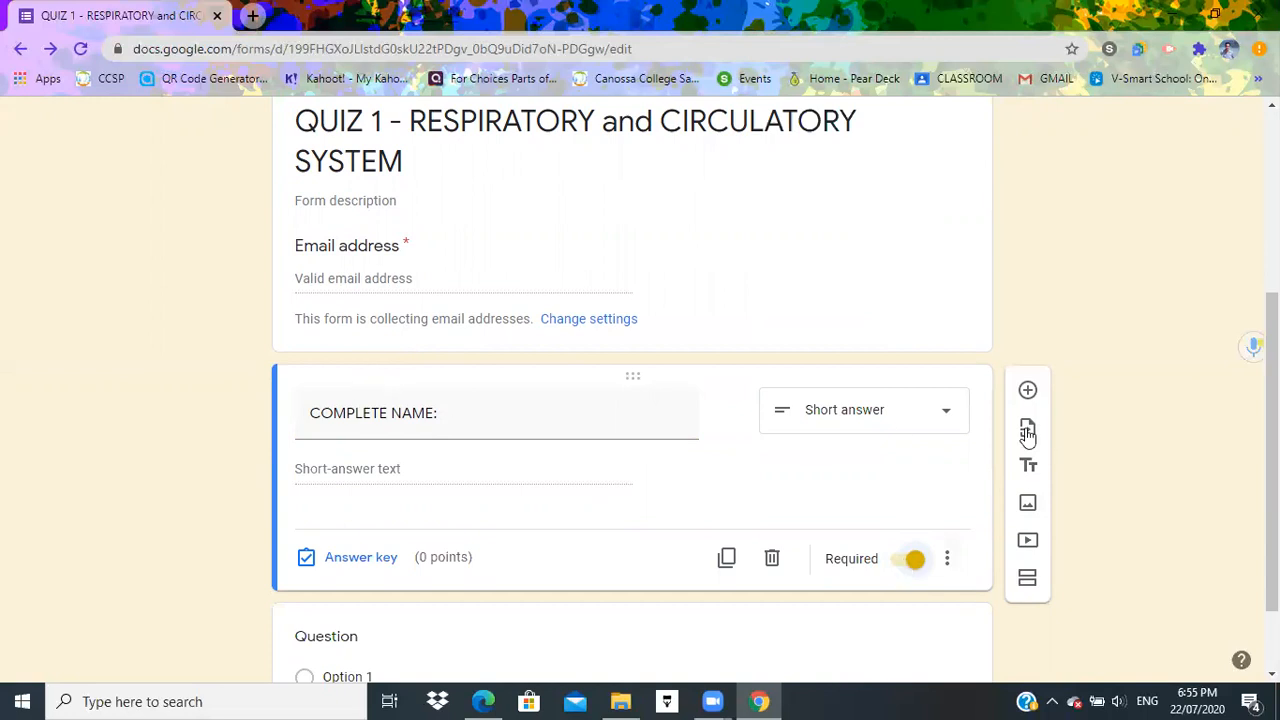
Step: Enter "What prevents the backward flow of blood from the ventricles to the atrium?" as the text of the blank question below "COMPLETE NAME:"
drag(1272, 350, 1272, 370)
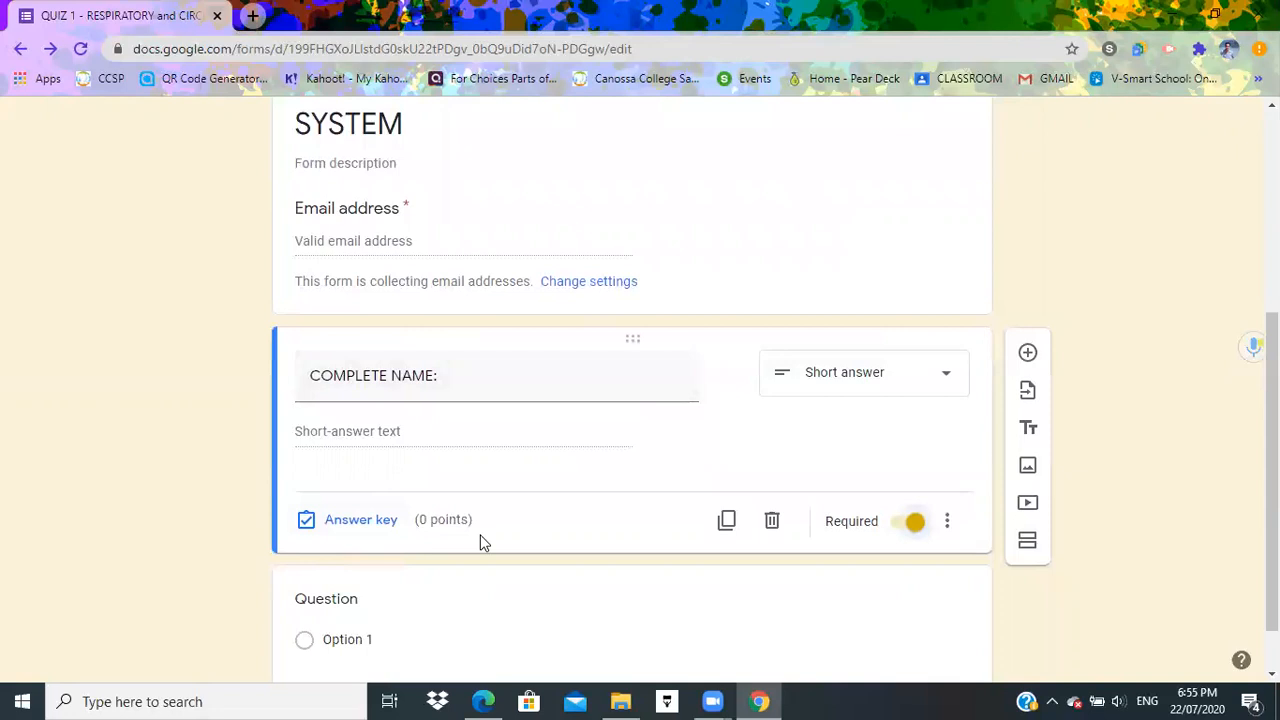
drag(1273, 435, 1273, 467)
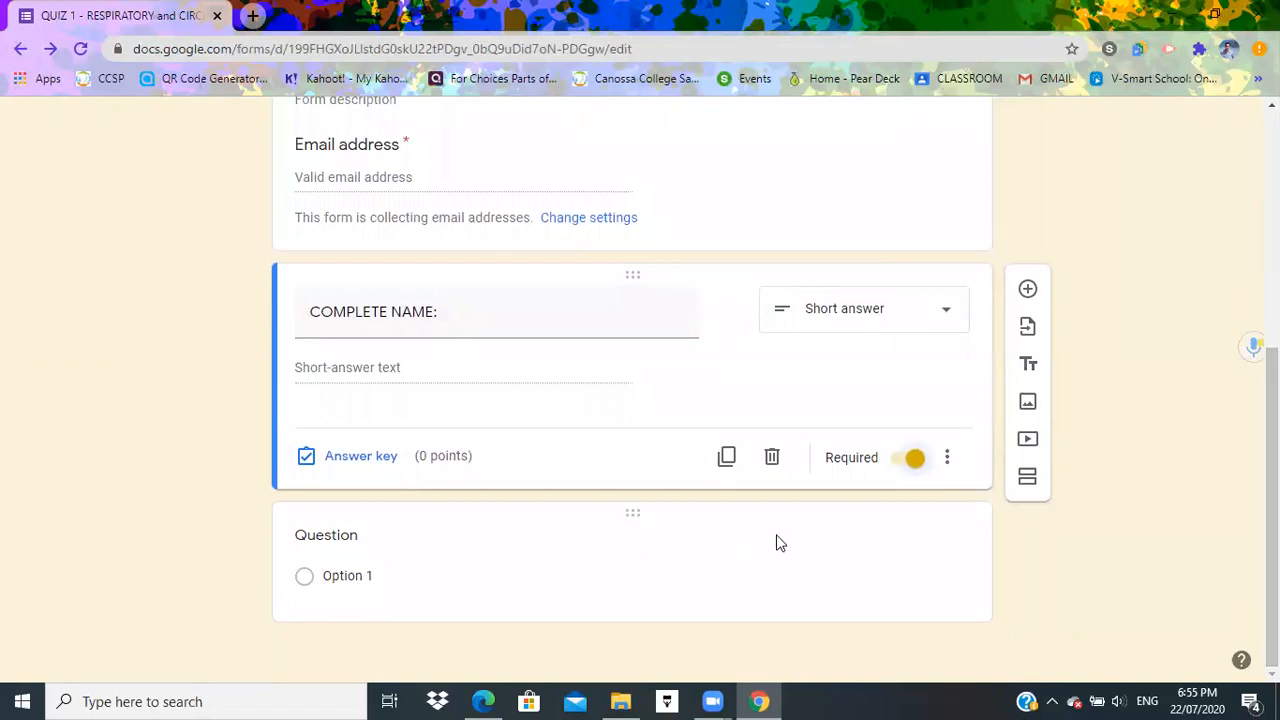
click(321, 533)
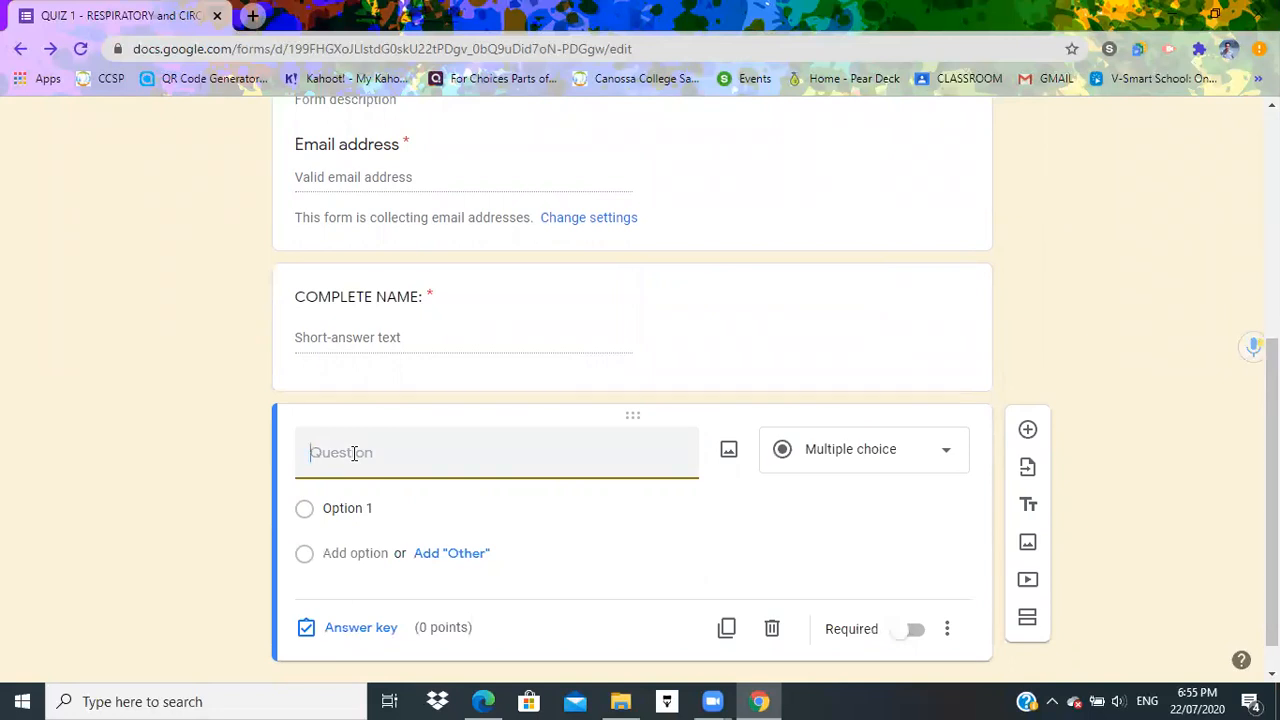
text(What prevents the backward)
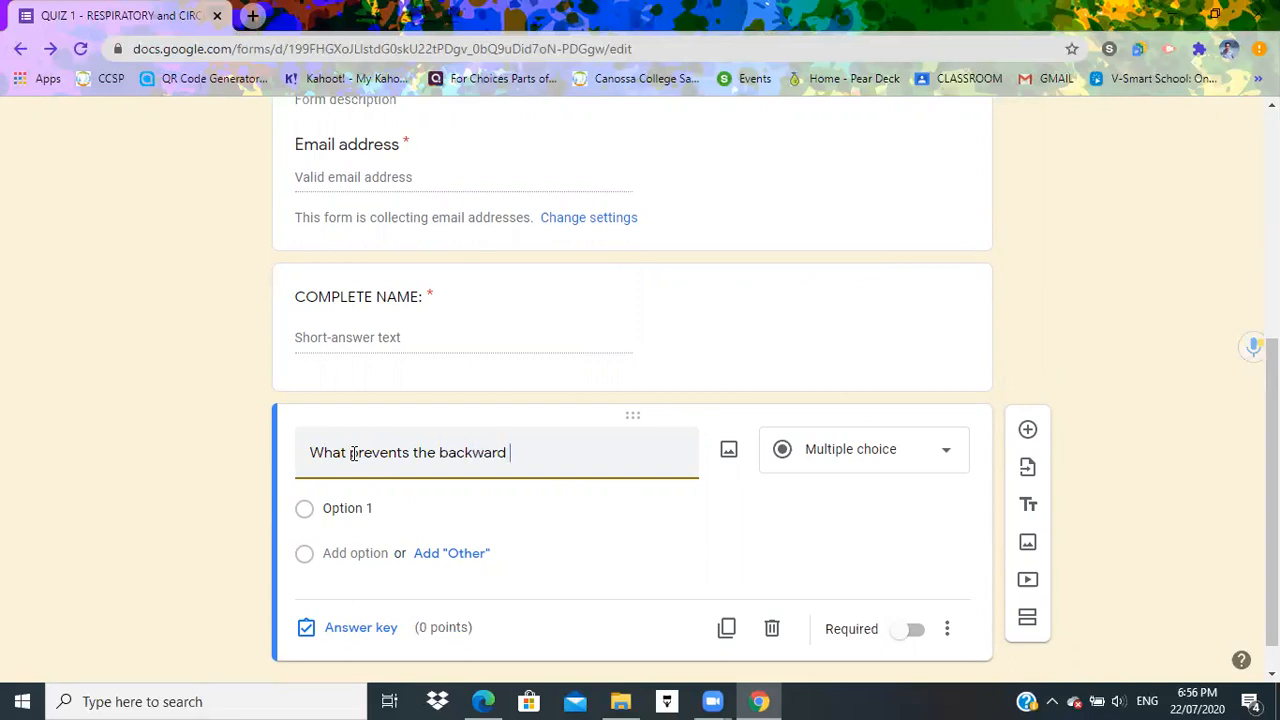
text( flow of blood from)
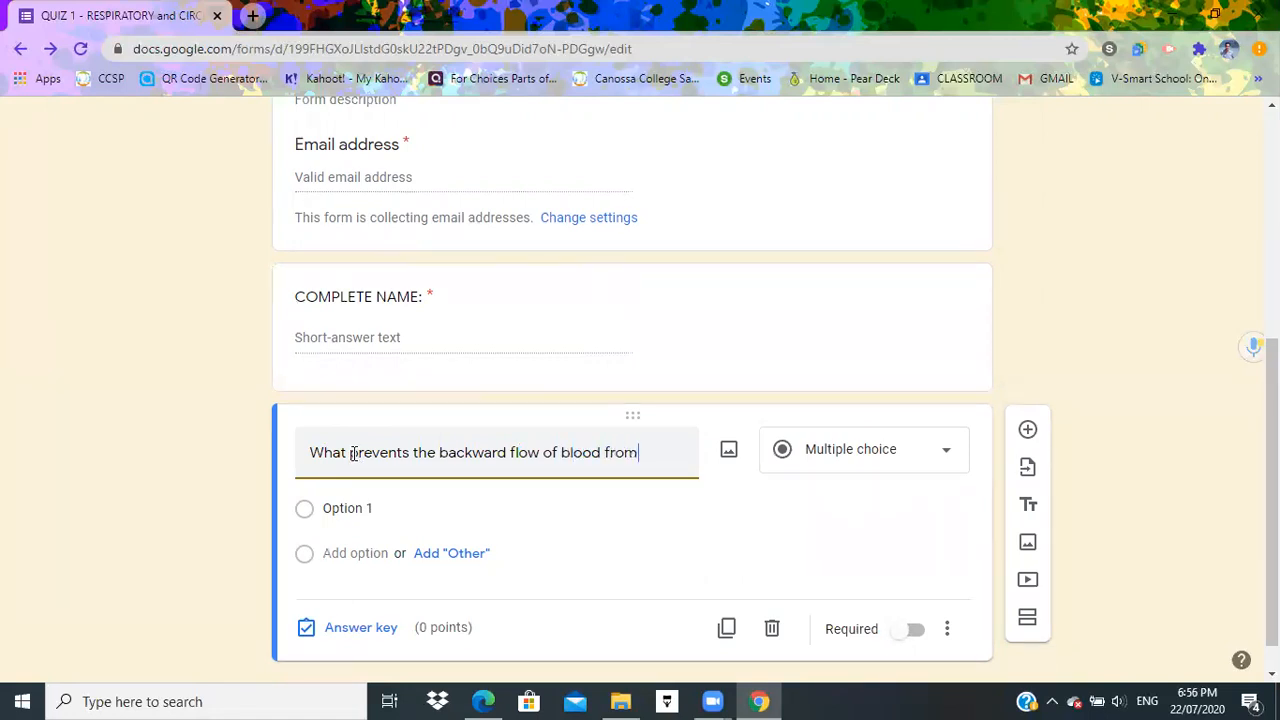
text( the vebtri)
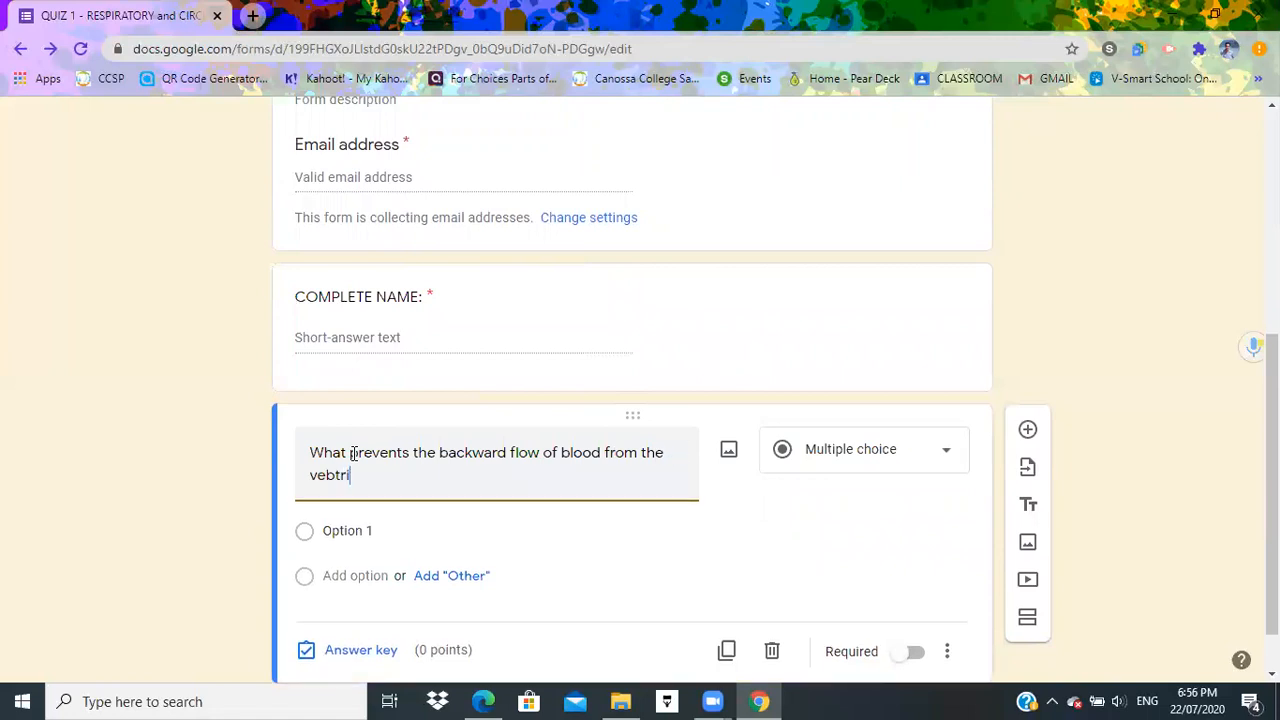
key(BackSpace)
key(BackSpace)
key(BackSpace)
text(ntrocles)
key(BackSpace)
key(BackSpace)
key(BackSpace)
key(BackSpace)
key(BackSpace)
text(icles to the atrium)
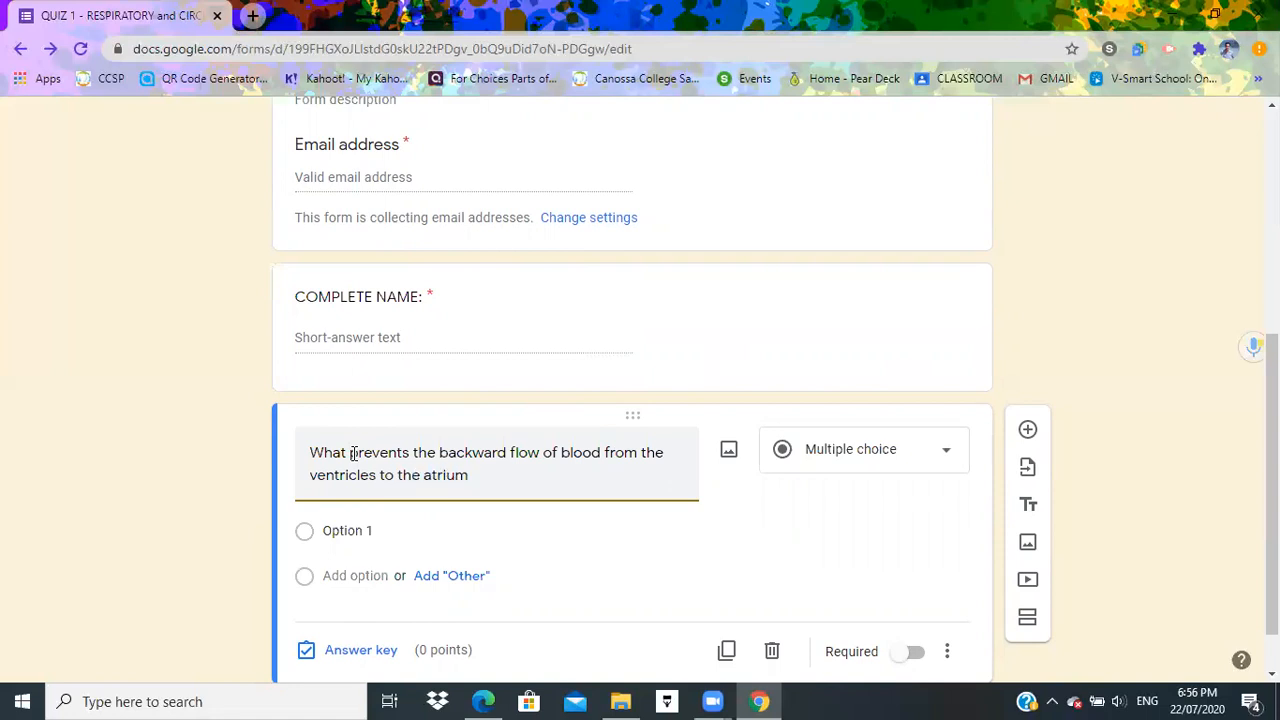
text(?)
click(729, 455)
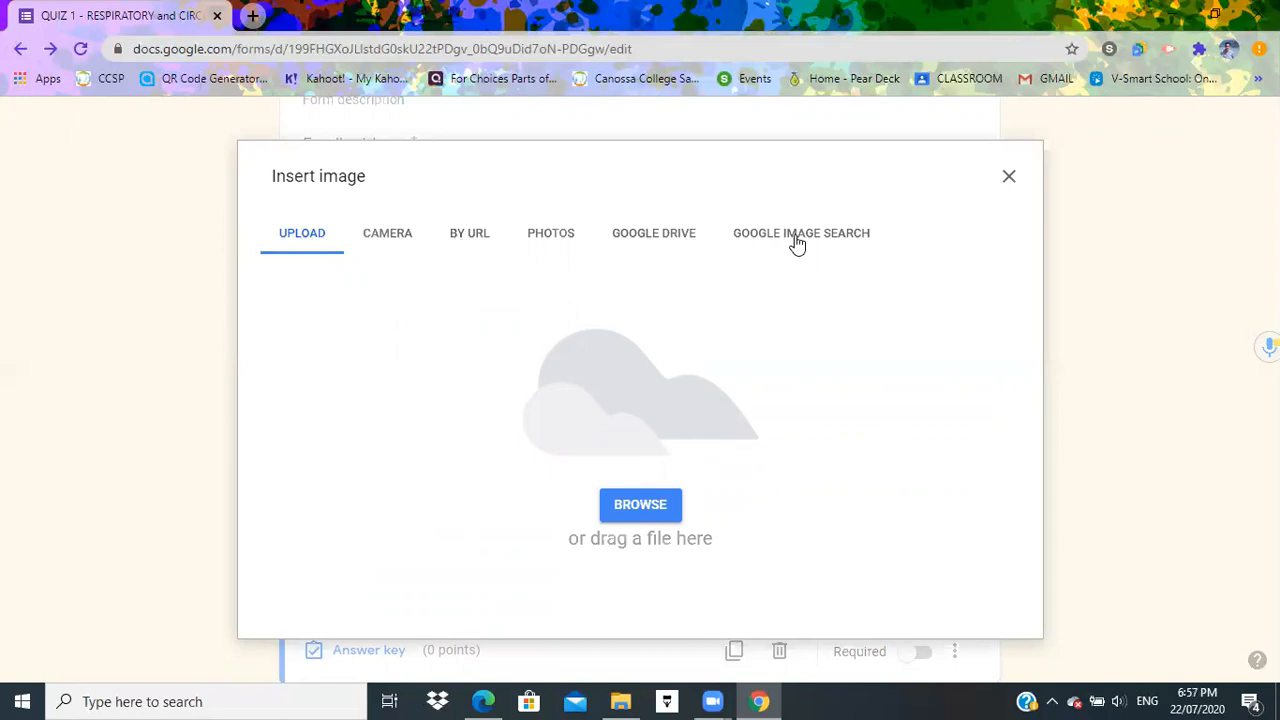
click(1009, 178)
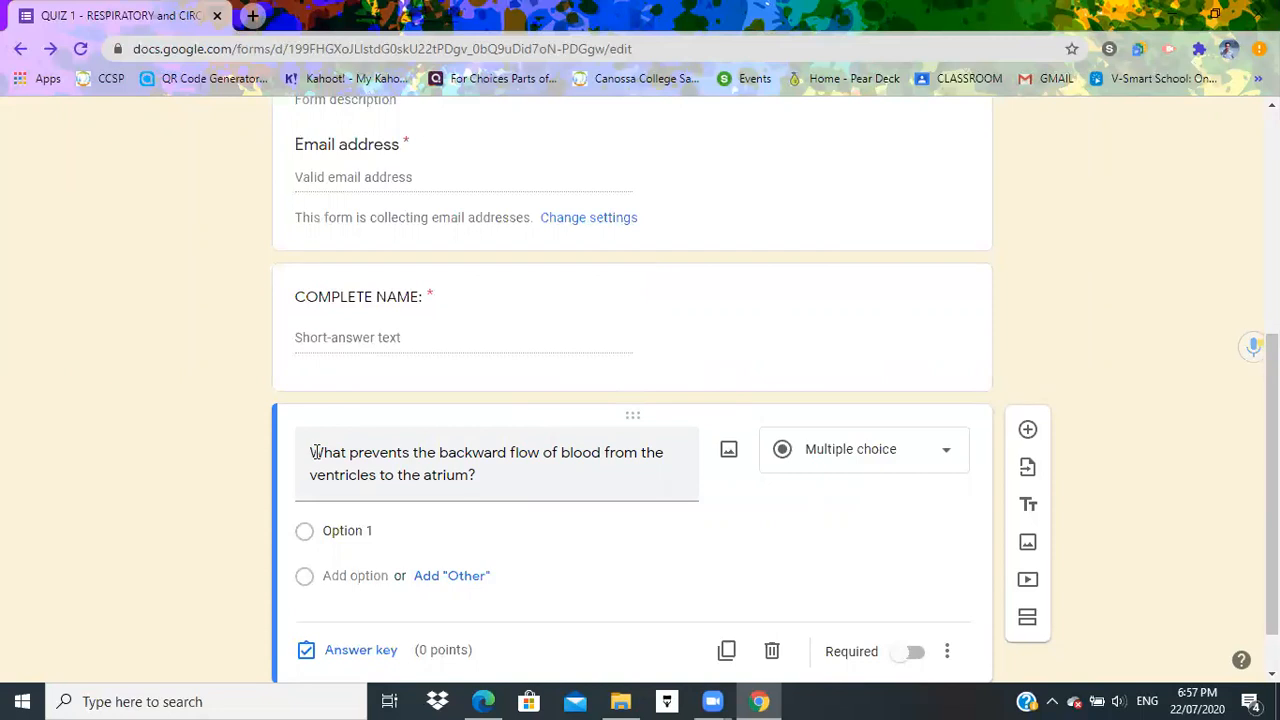
click(948, 466)
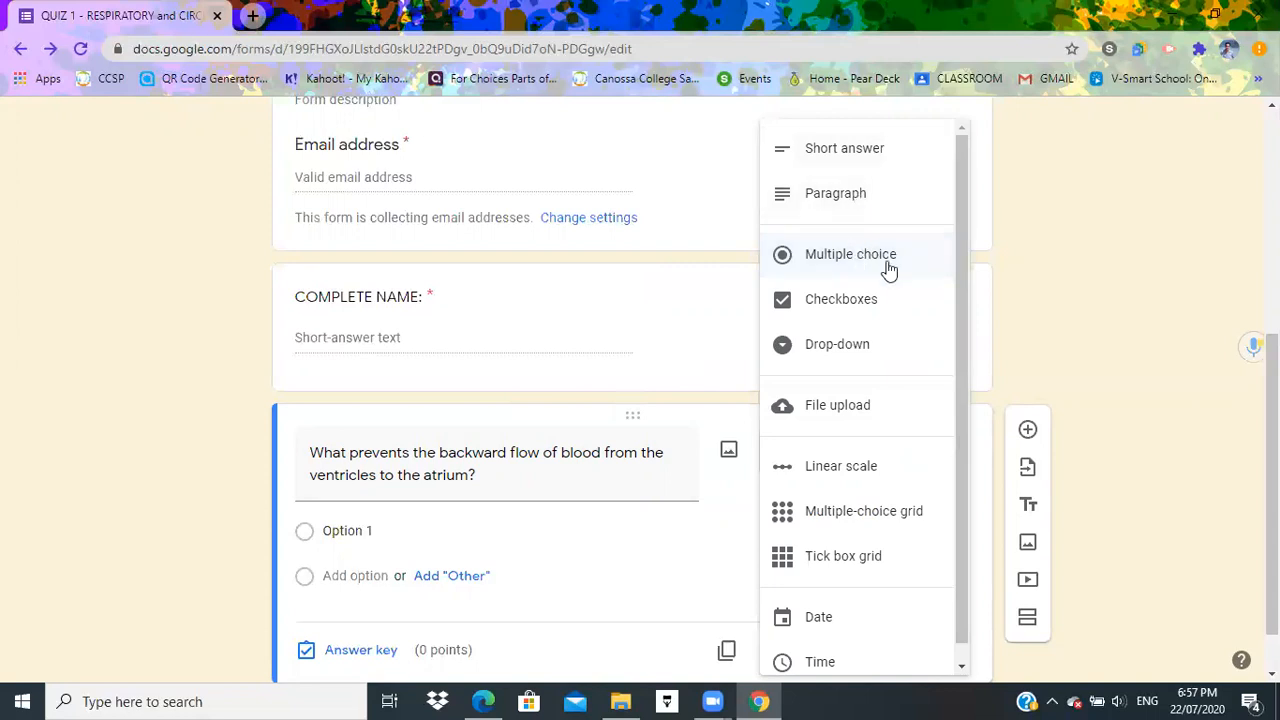
click(197, 381)
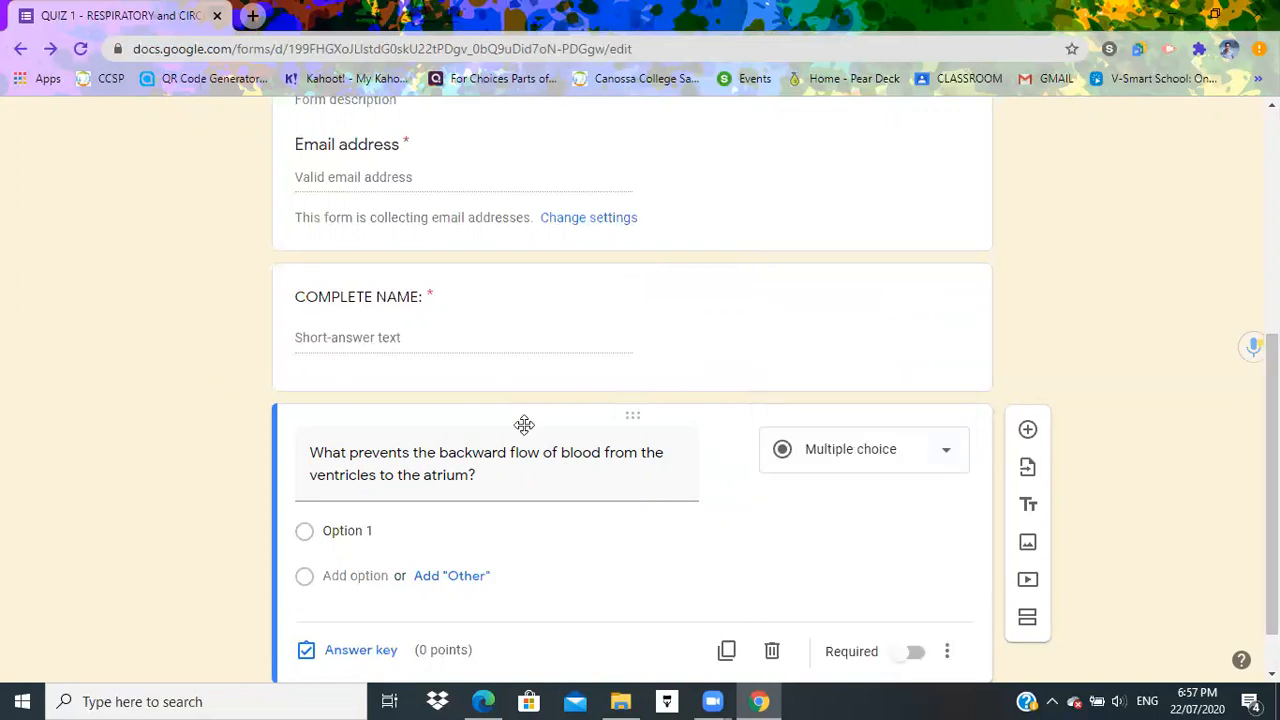
Step: Name the blood flow question's first answer option "LYMPH NODE" and add an "Other" option below it
click(388, 530)
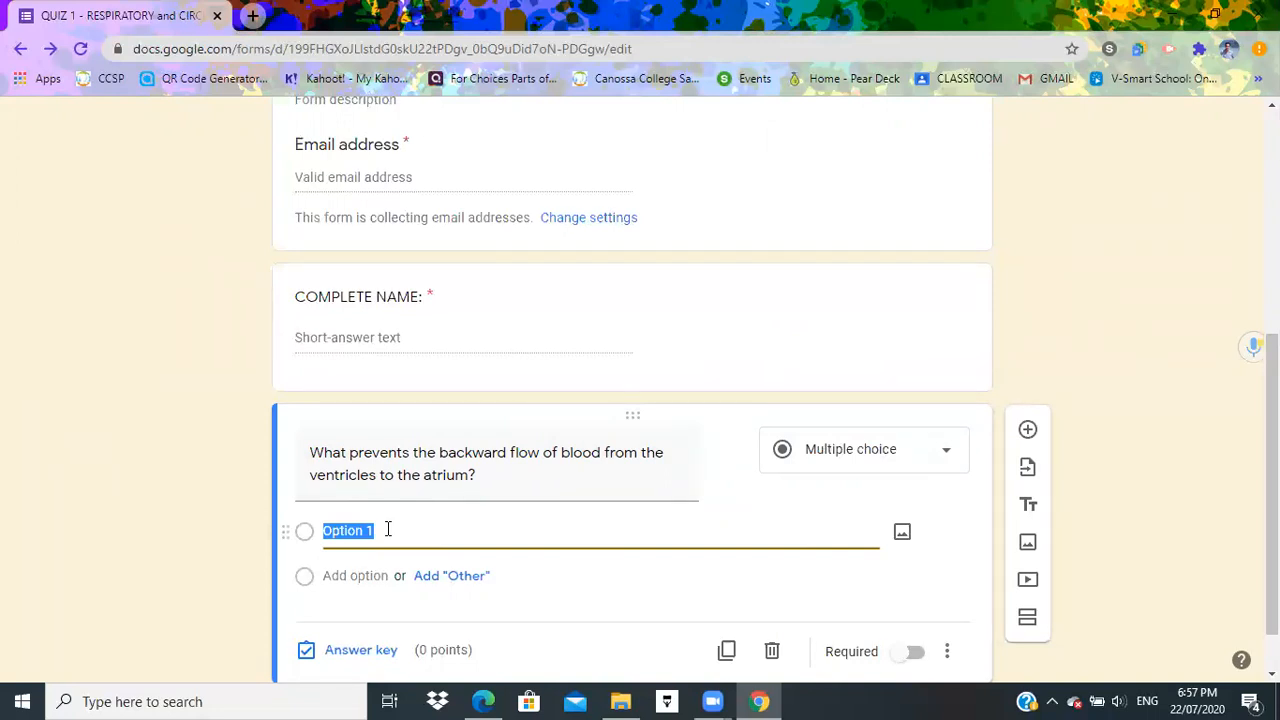
scroll(1270, 500, down, 1)
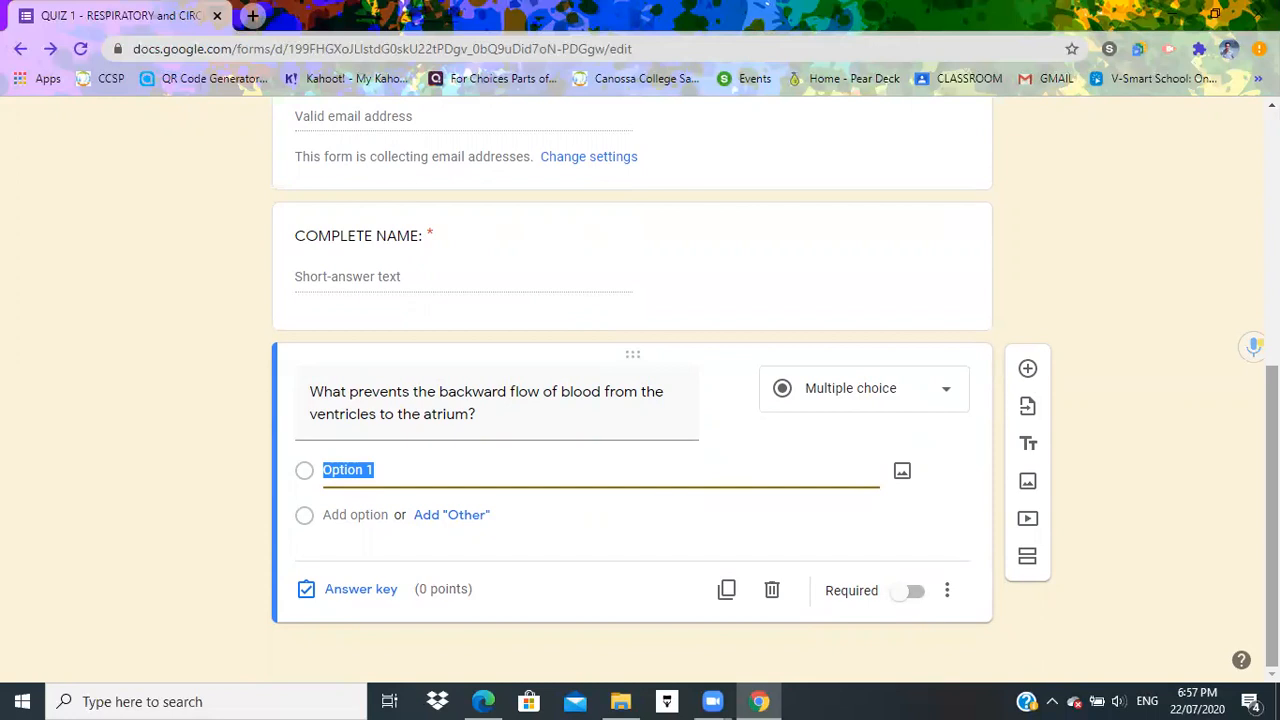
key(BackSpace)
text(LYMPOH)
key(BackSpace)
key(BackSpace)
text(H NODE)
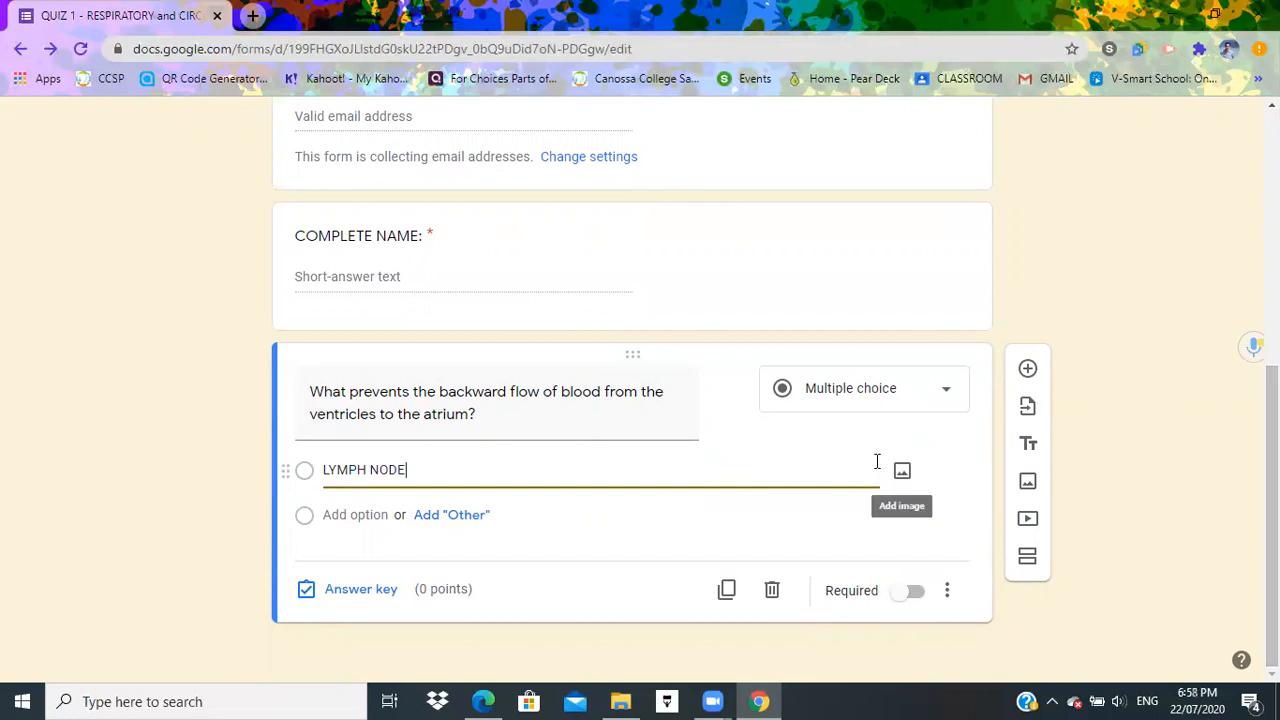
click(461, 516)
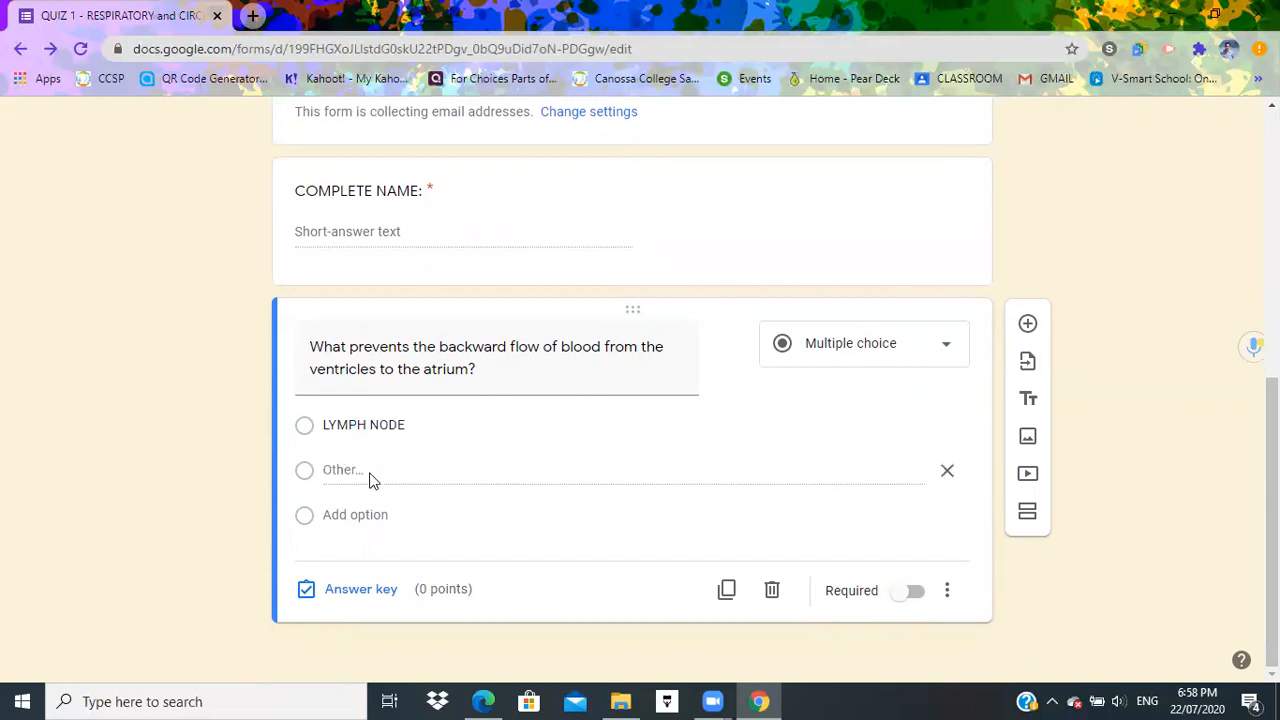
Step: Add the answer options "MUSCLE", "VALVE" and "VEIN" to the blood flow question and make the question required
click(362, 518)
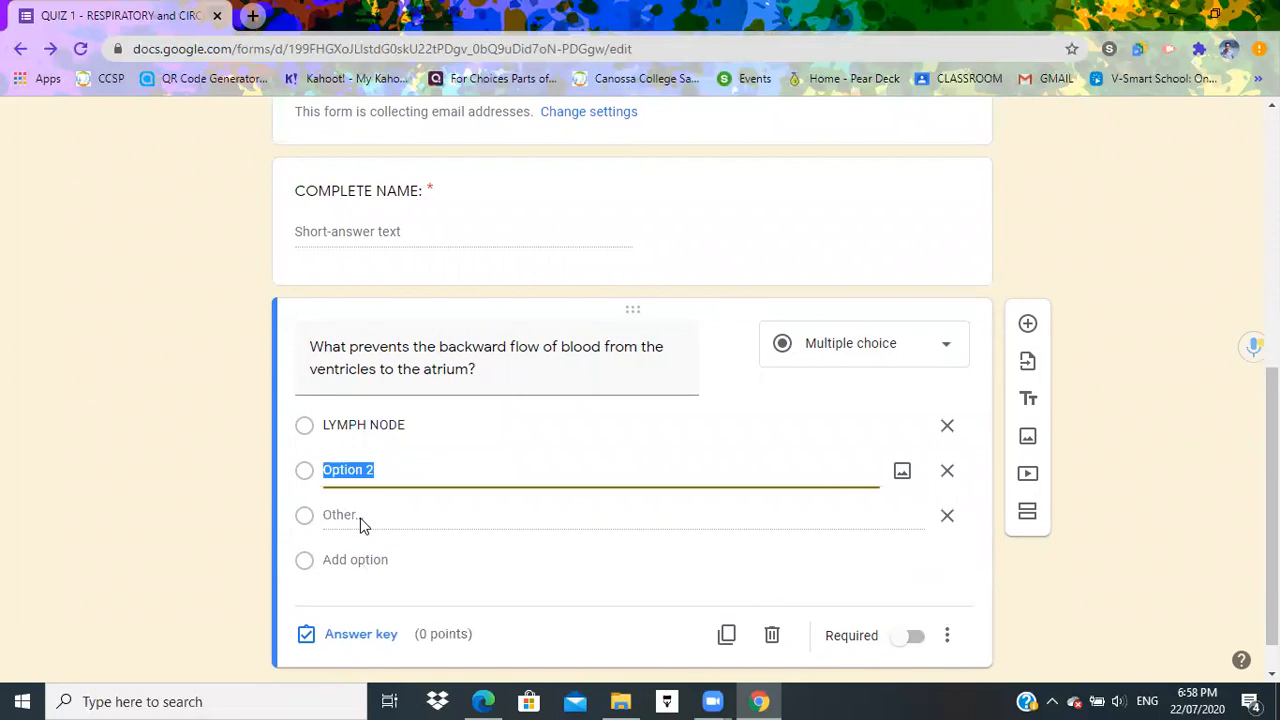
text(MUSCLE)
click(371, 560)
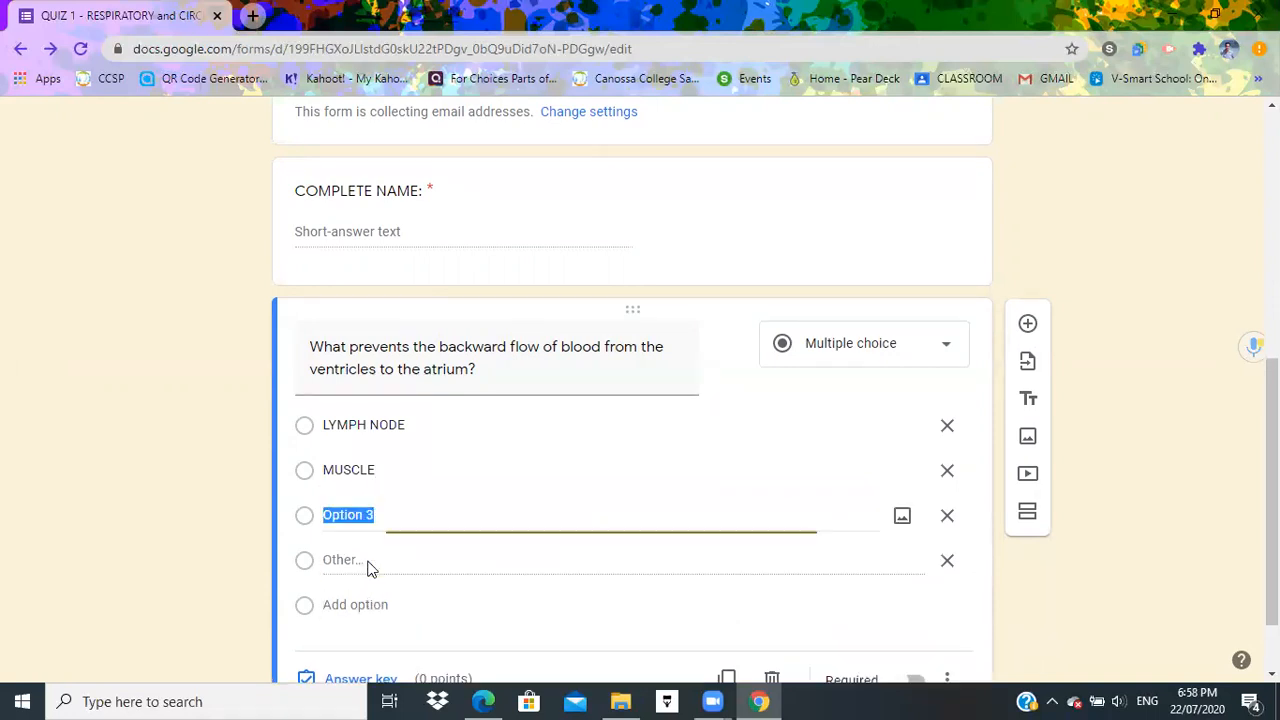
text(VALVE)
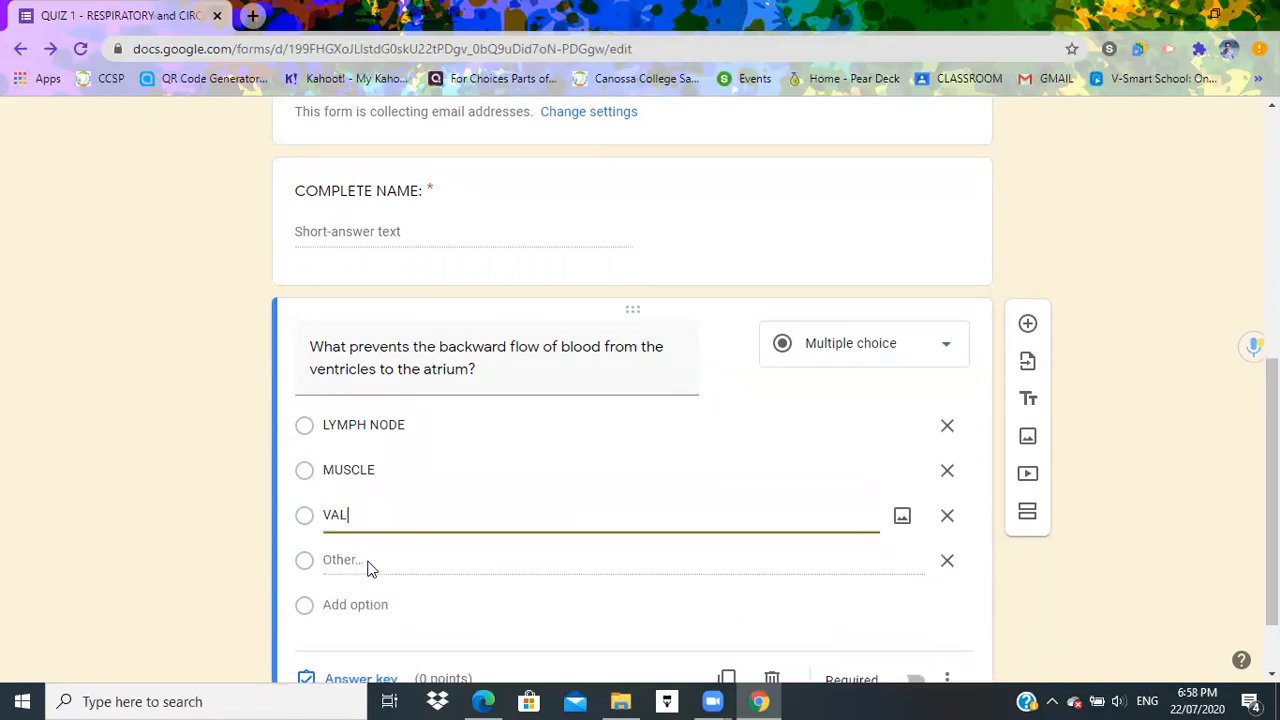
click(354, 604)
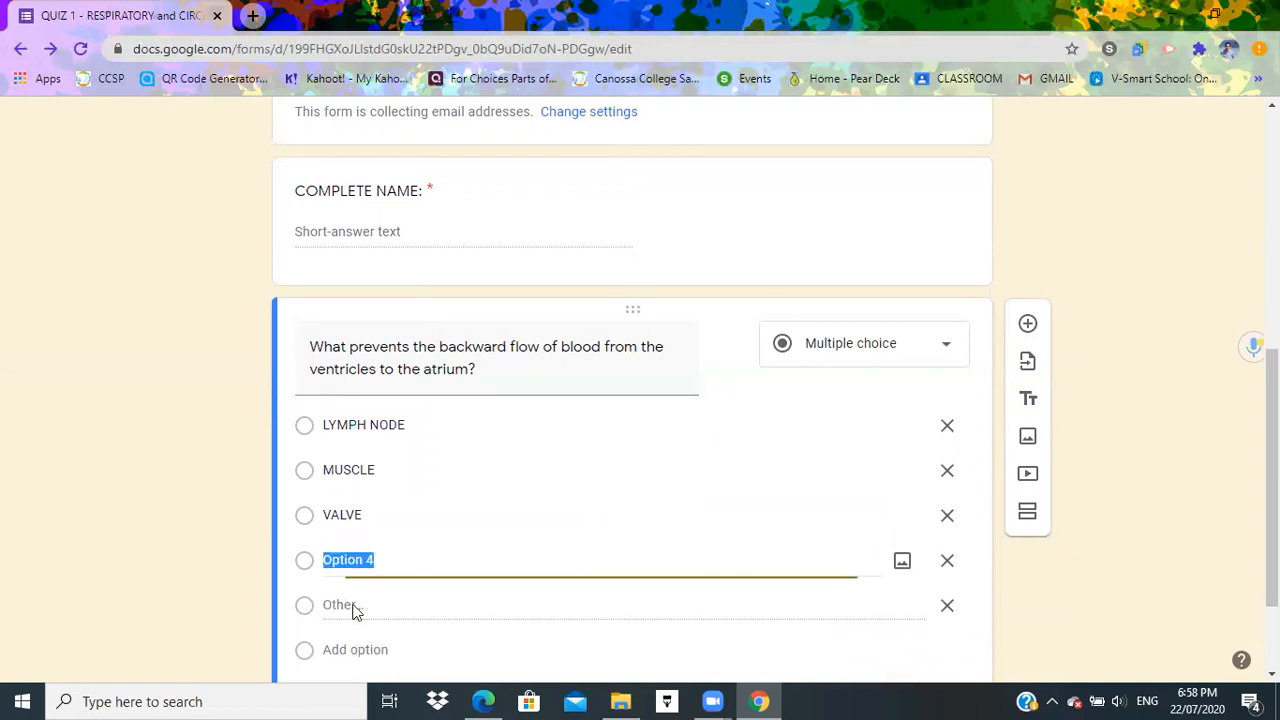
text(VEIN)
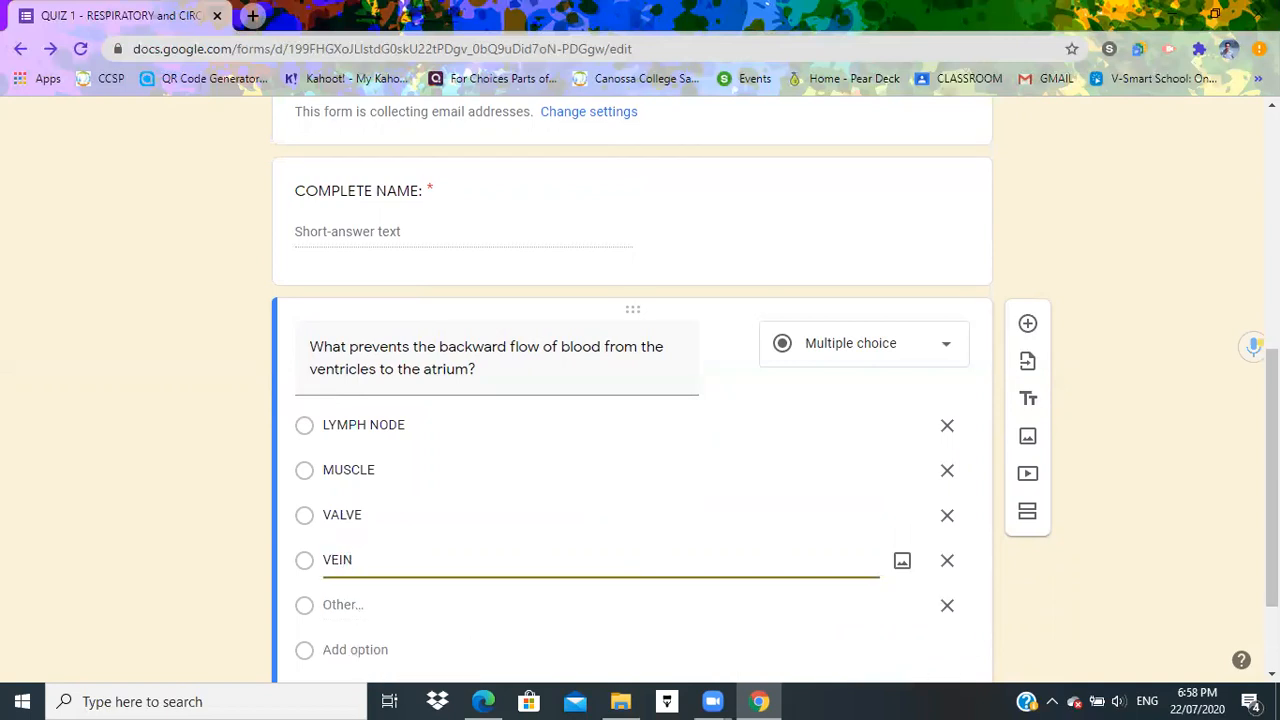
drag(1272, 480, 1272, 522)
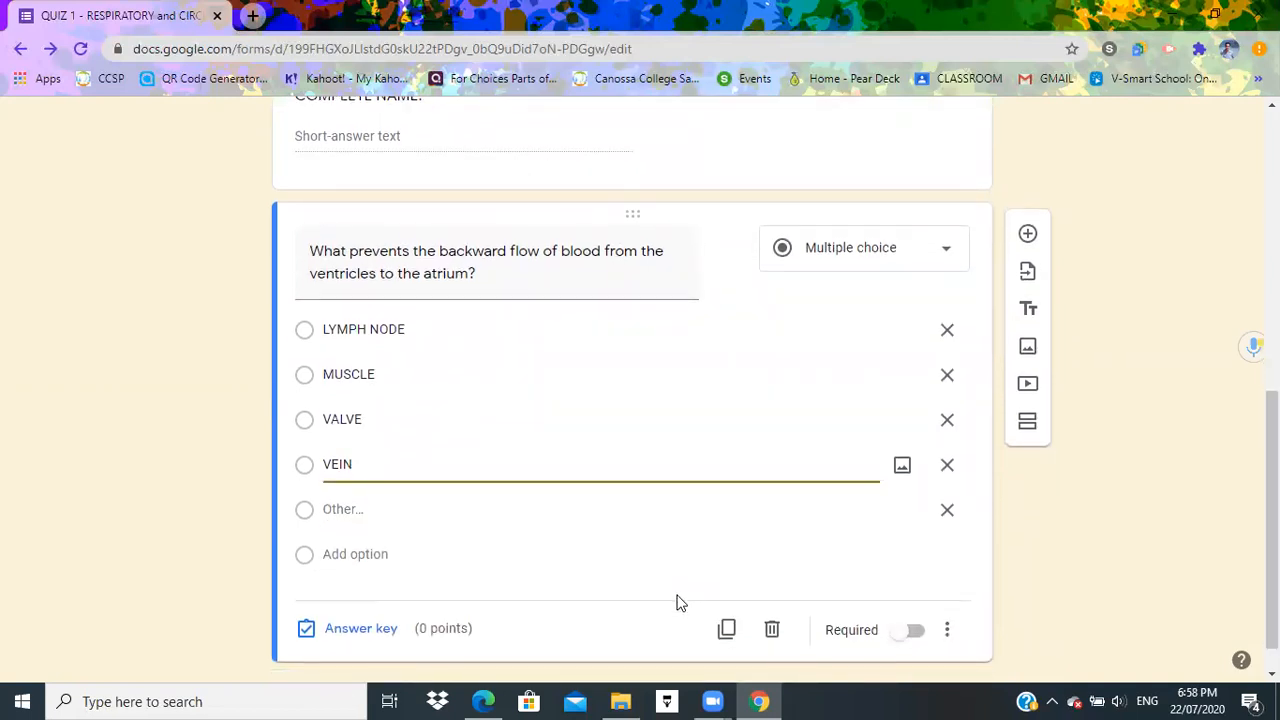
click(909, 636)
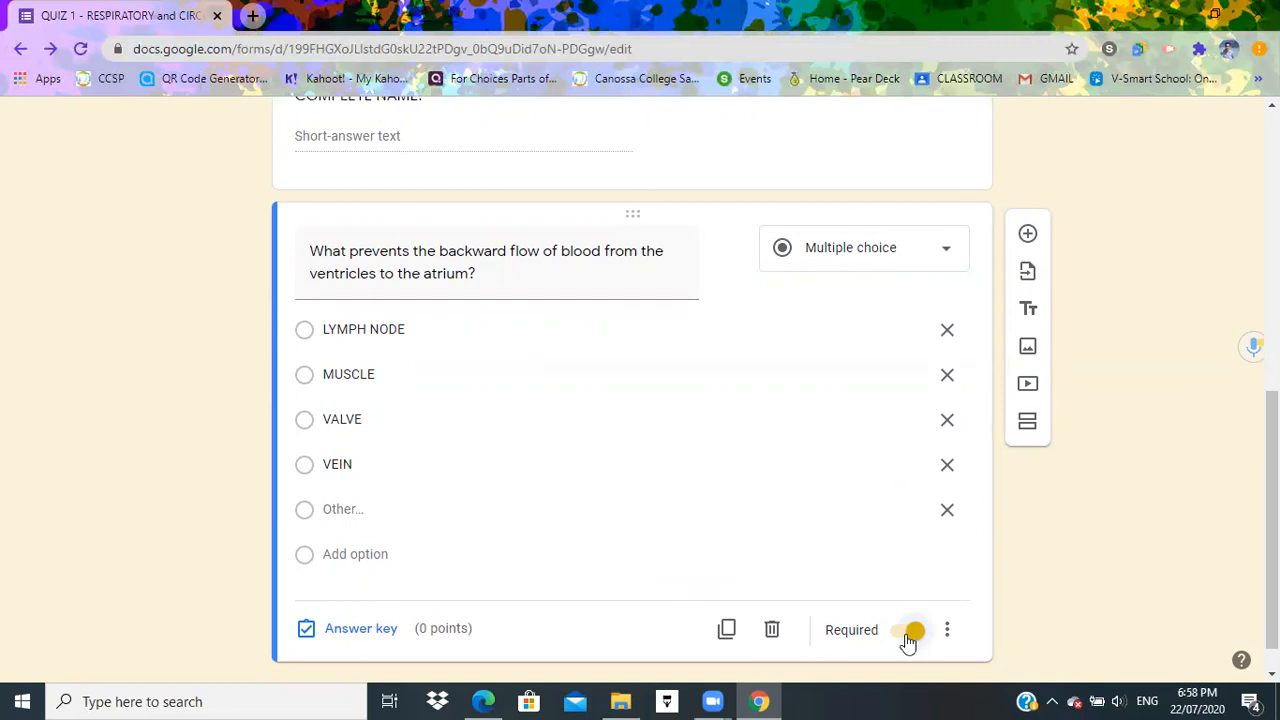
Step: In the blood flow question's answer key, mark VALVE as the correct answer and set its score to 1 point
click(357, 632)
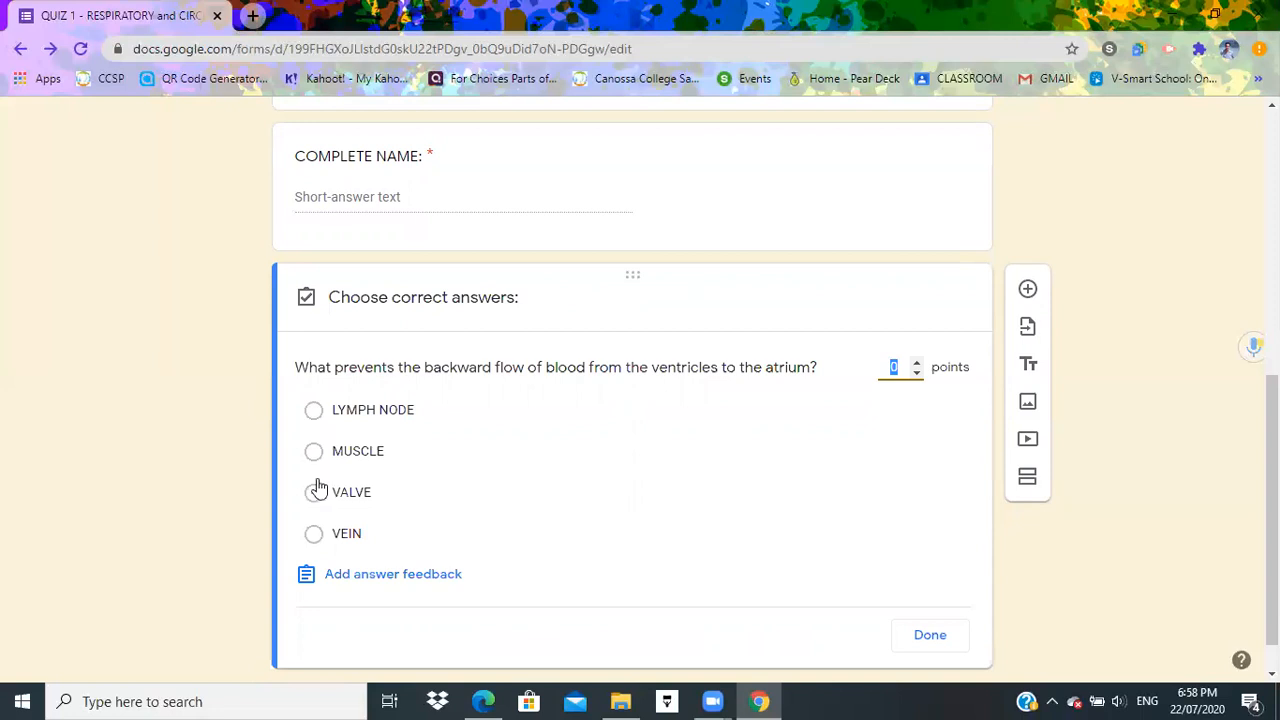
click(314, 493)
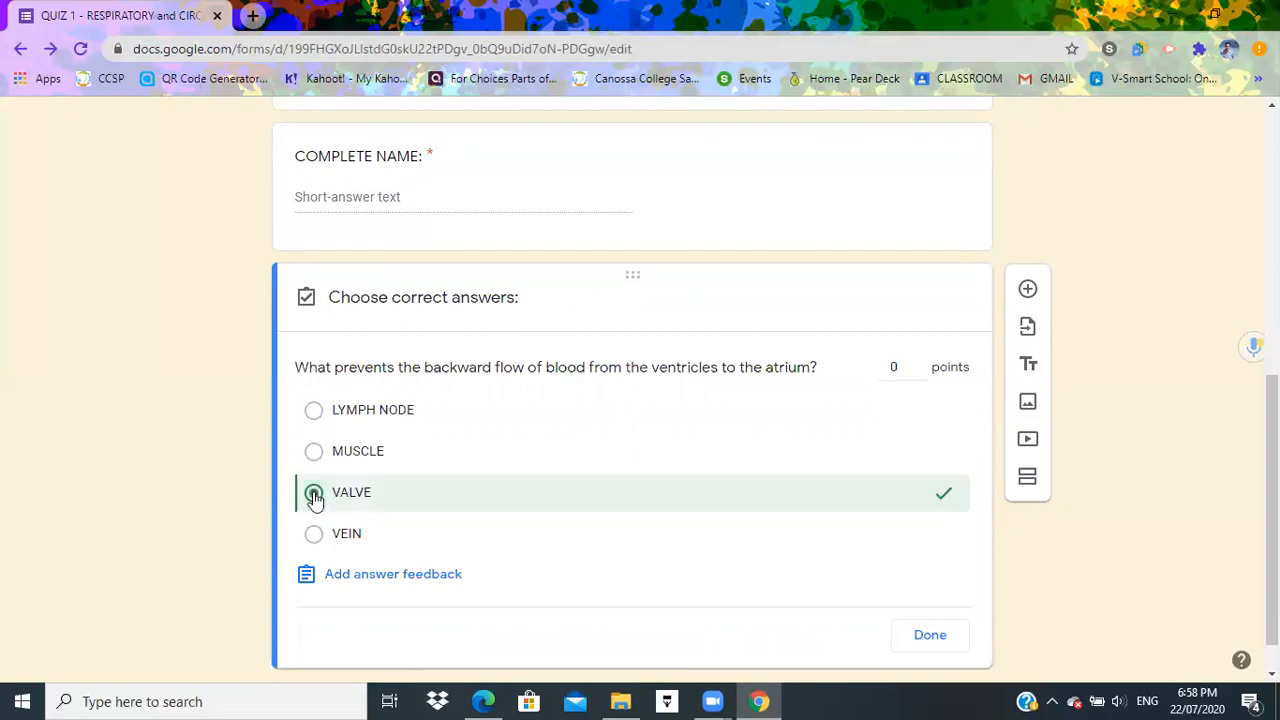
click(917, 367)
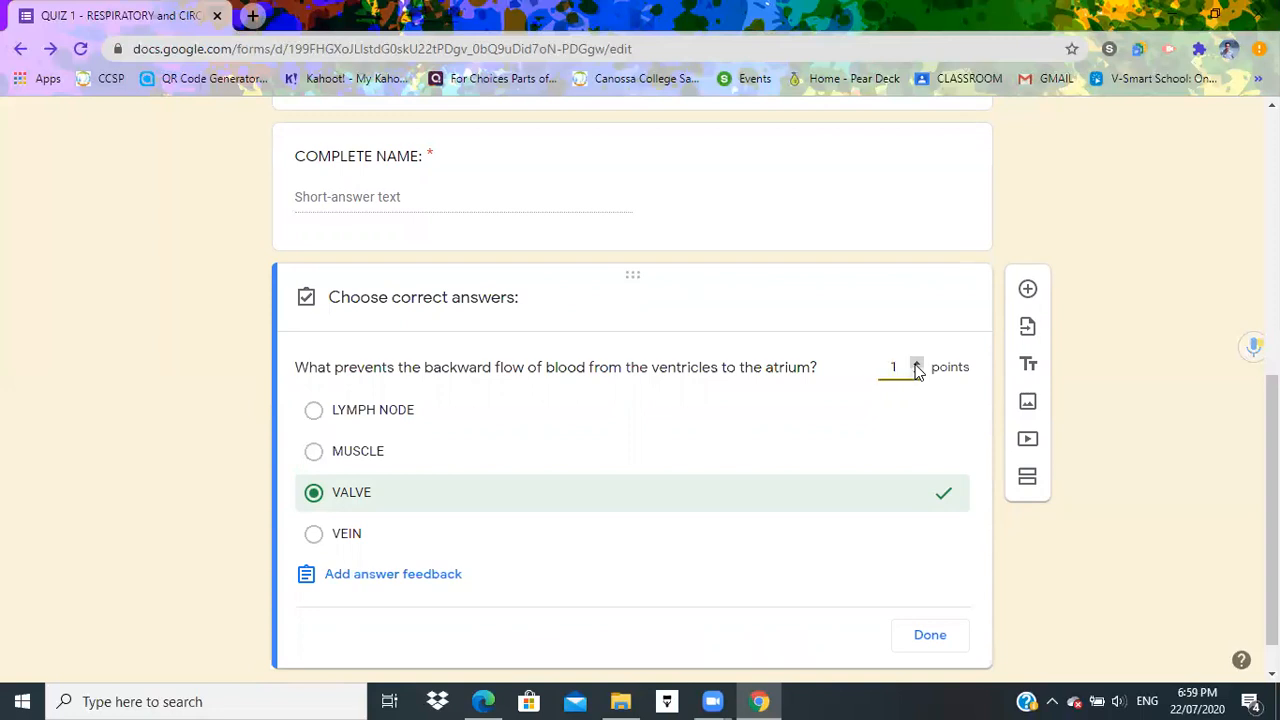
click(917, 367)
click(917, 372)
click(917, 372)
drag(1272, 588, 1272, 612)
click(946, 599)
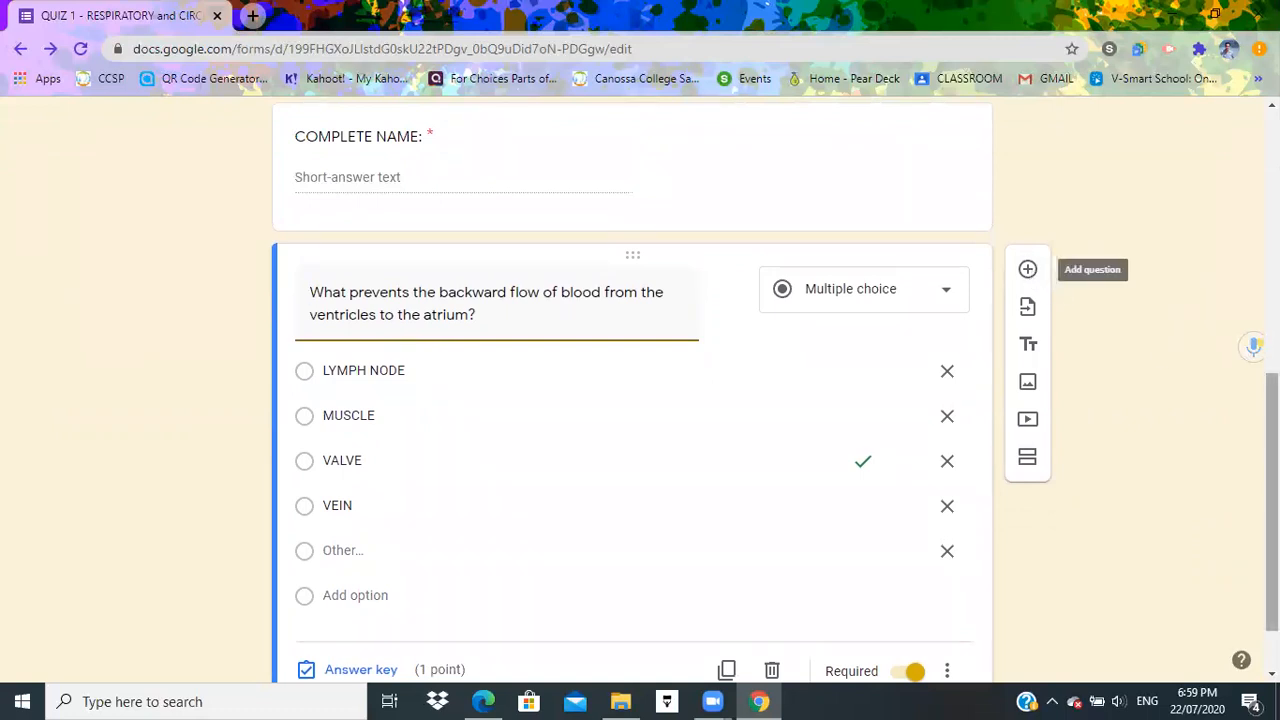
Step: Add a new blank multiple choice question below the blood flow question
drag(1272, 450, 1272, 487)
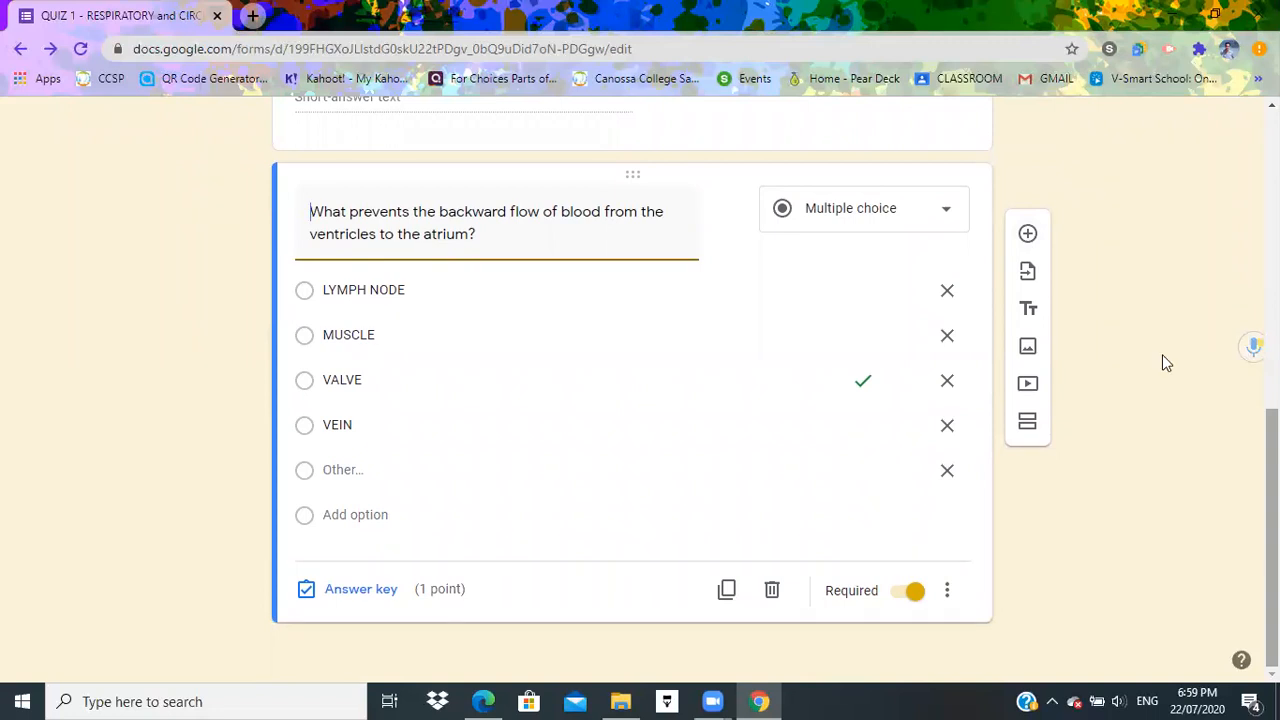
click(1028, 235)
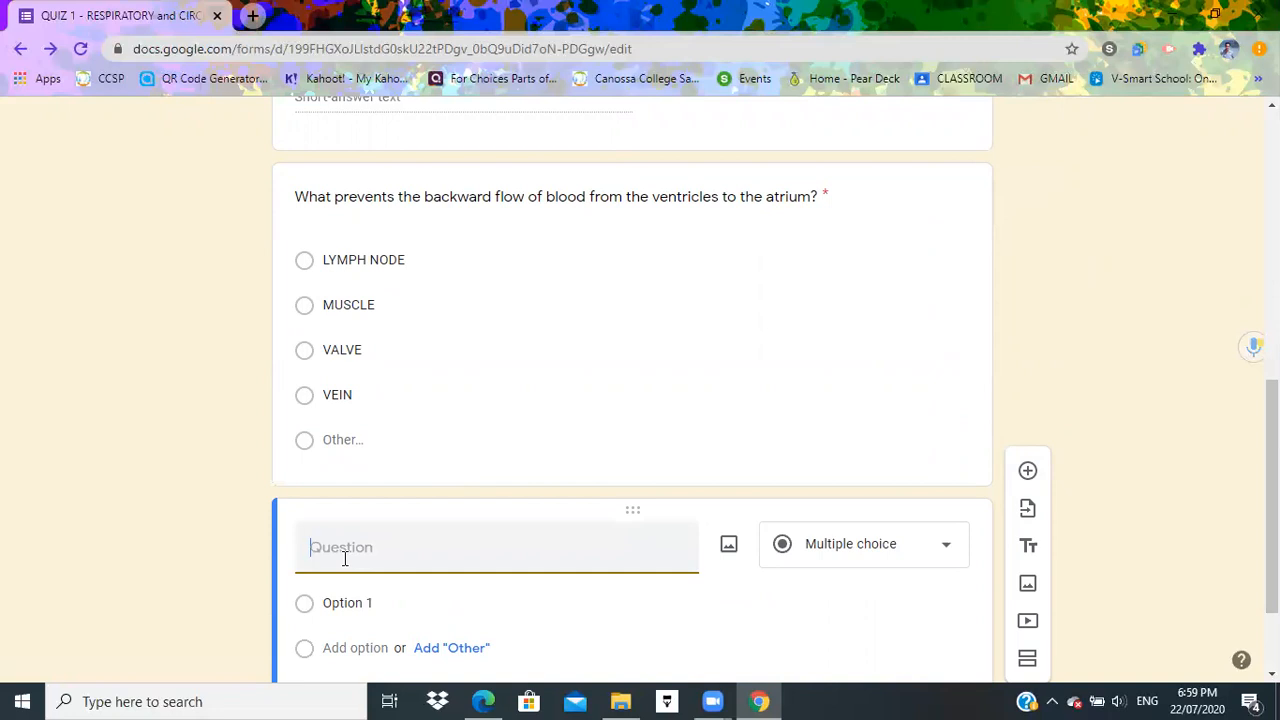
Step: Enter "Aorta is the largest artery in the body." as the text of the new question
text(Aorta is the largest artery )
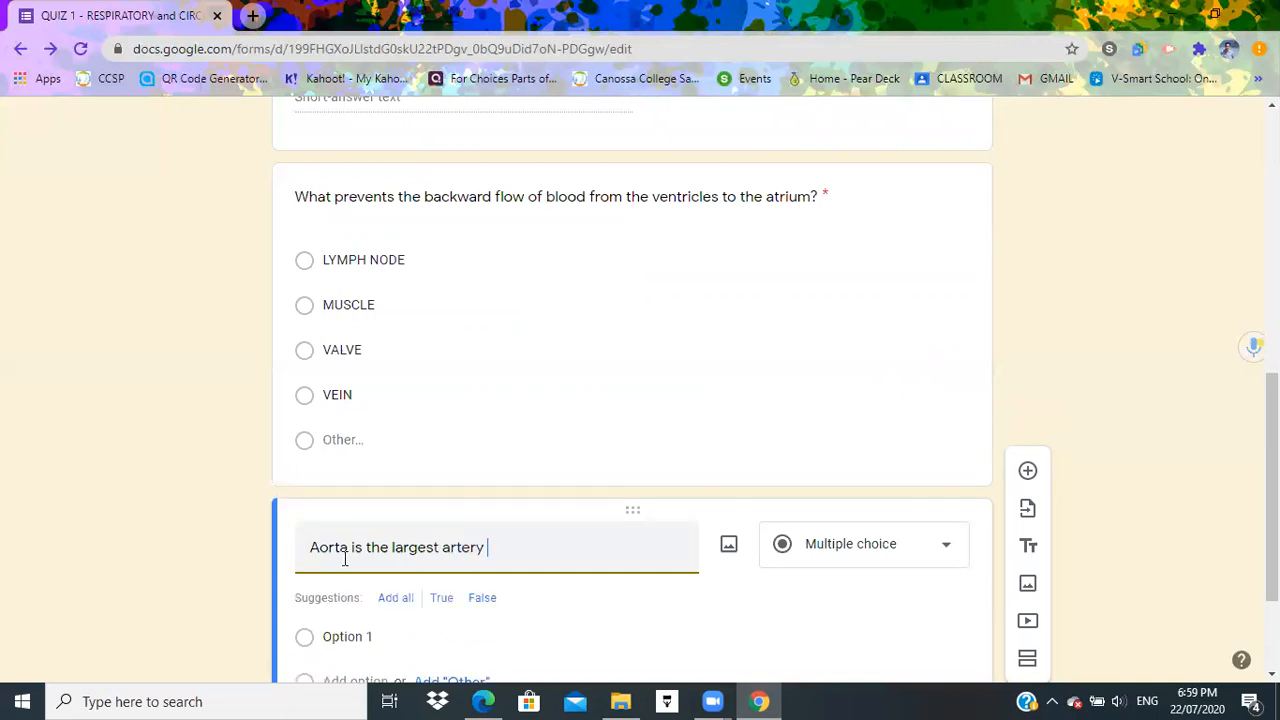
text(in the body?)
key(BackSpace)
text(.)
Step: Give the aorta question the answer options "TRUE", "FALSE" and "Other", and make it required
scroll(1272, 480, down, 1)
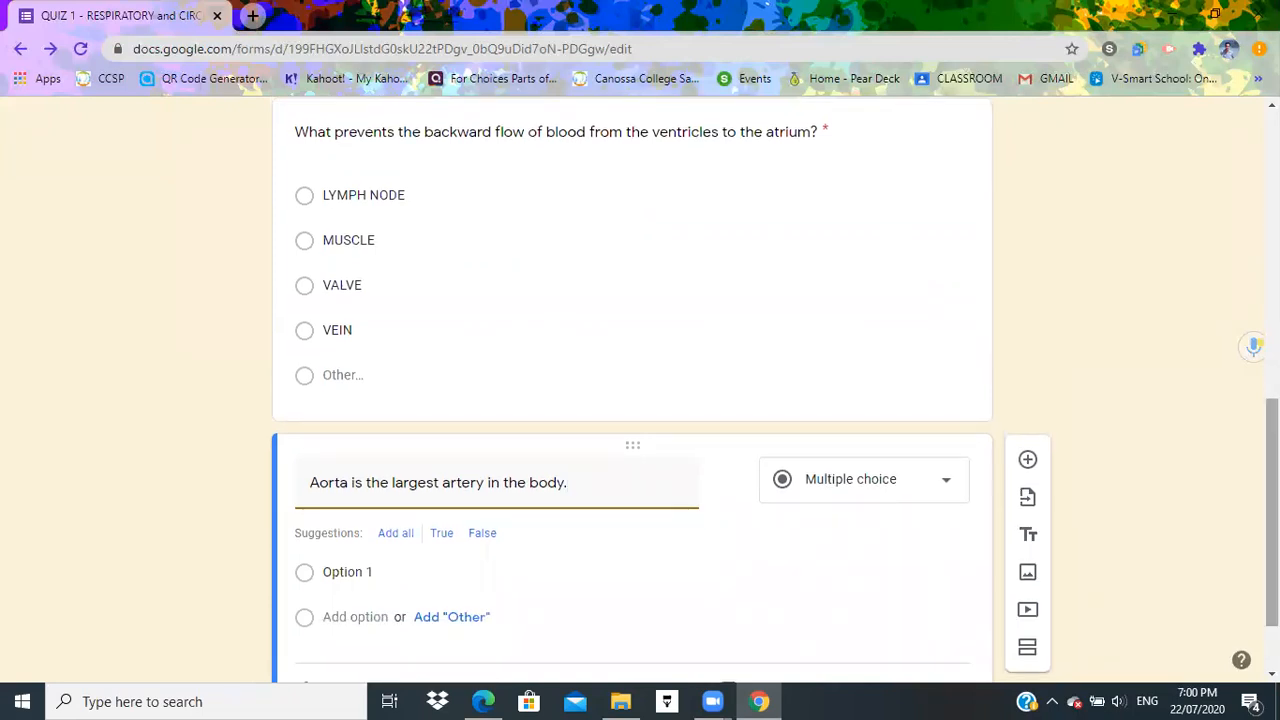
click(397, 573)
text(TRUE)
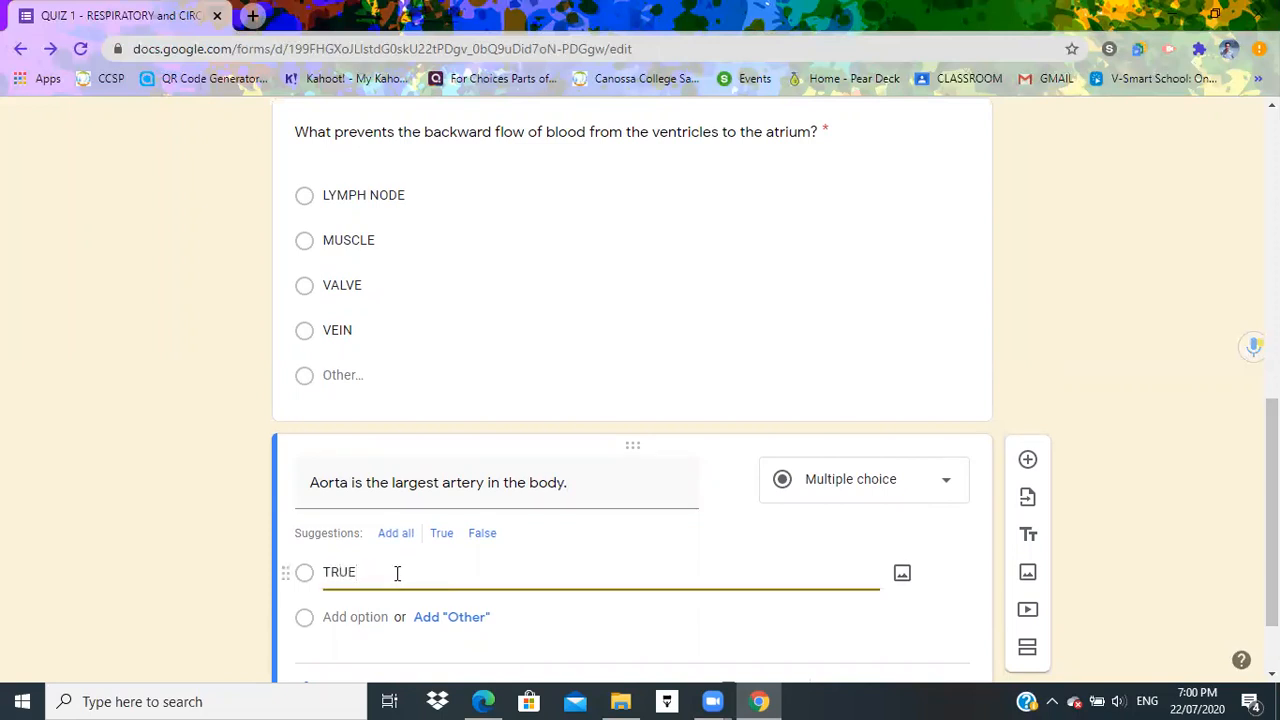
click(474, 620)
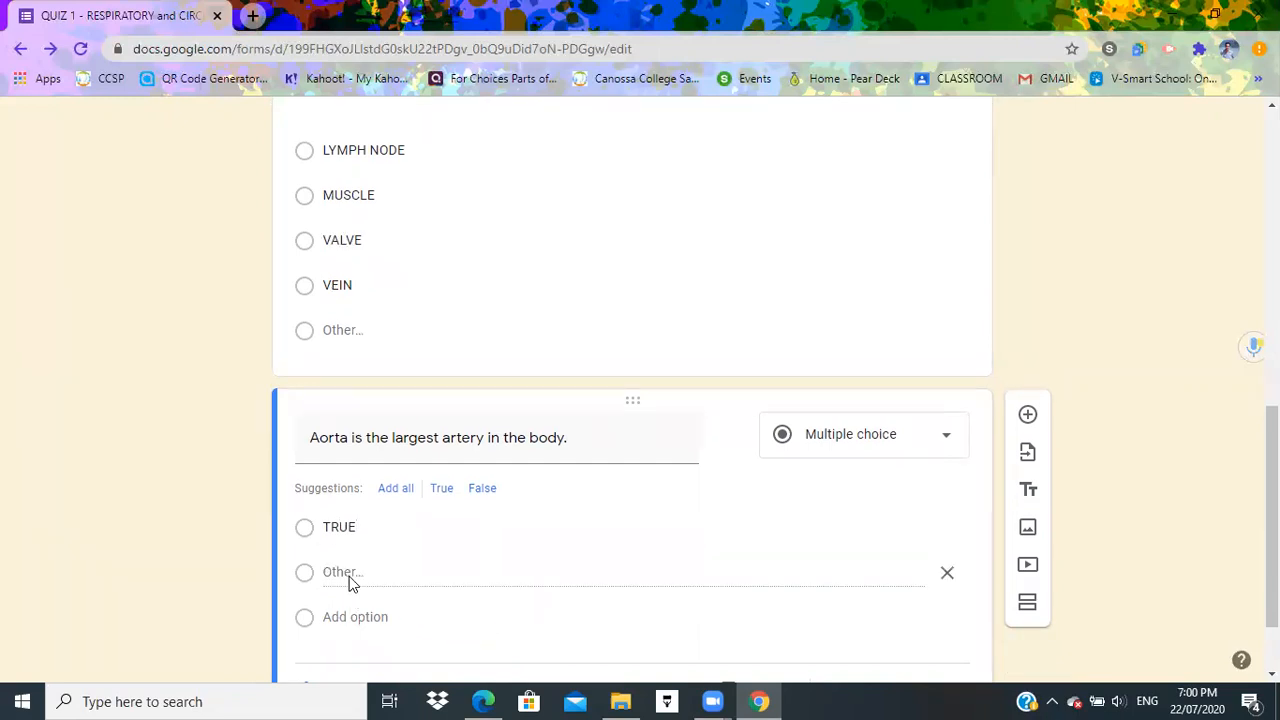
click(350, 617)
text(FALSE)
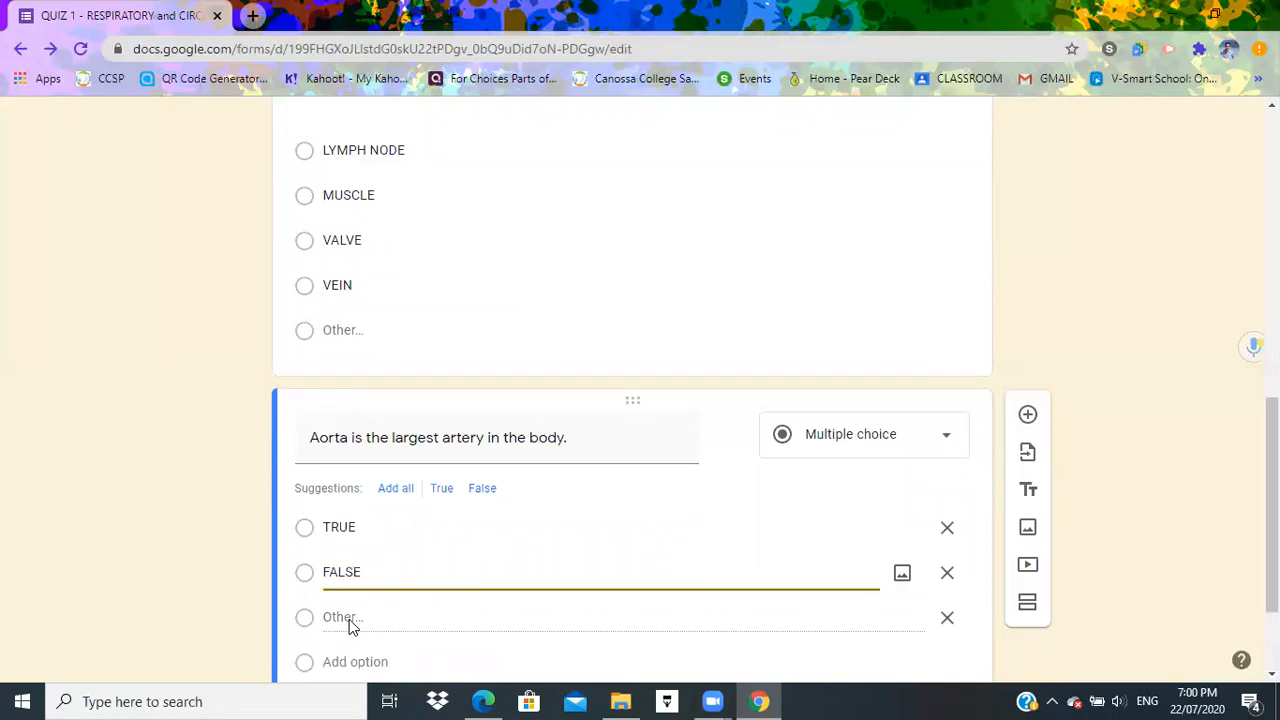
scroll(632, 400, down, 1)
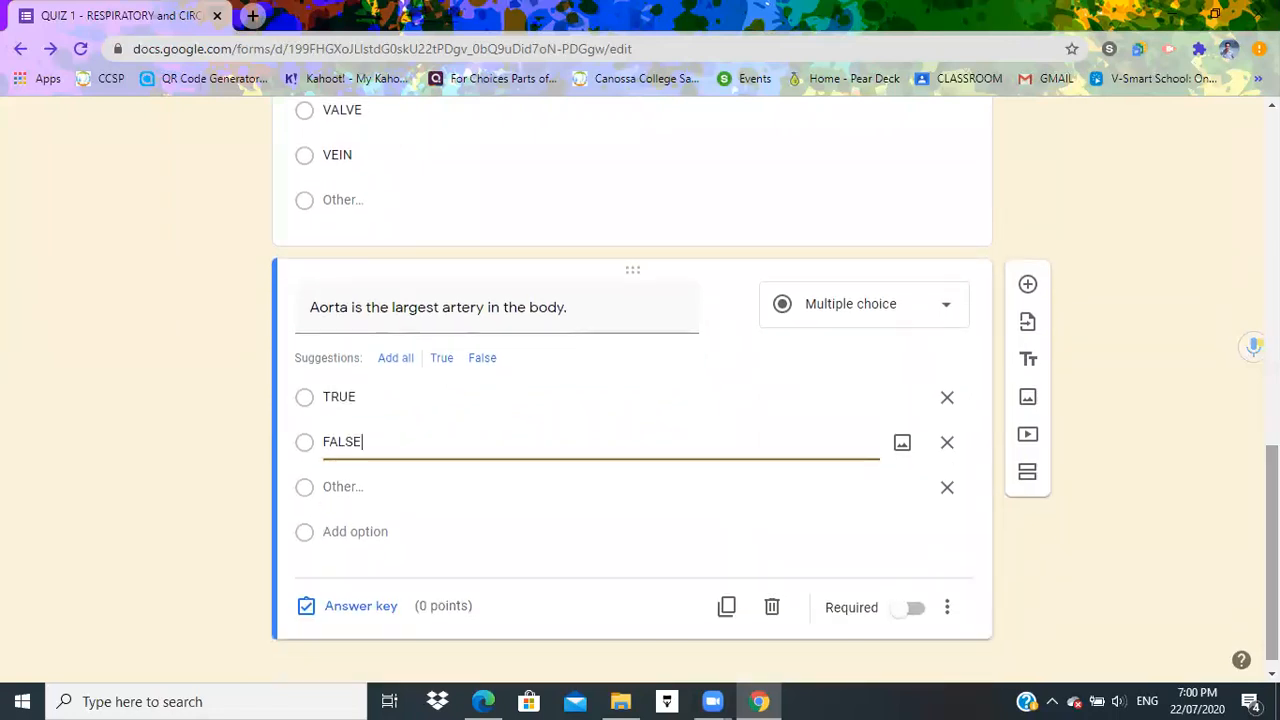
click(903, 617)
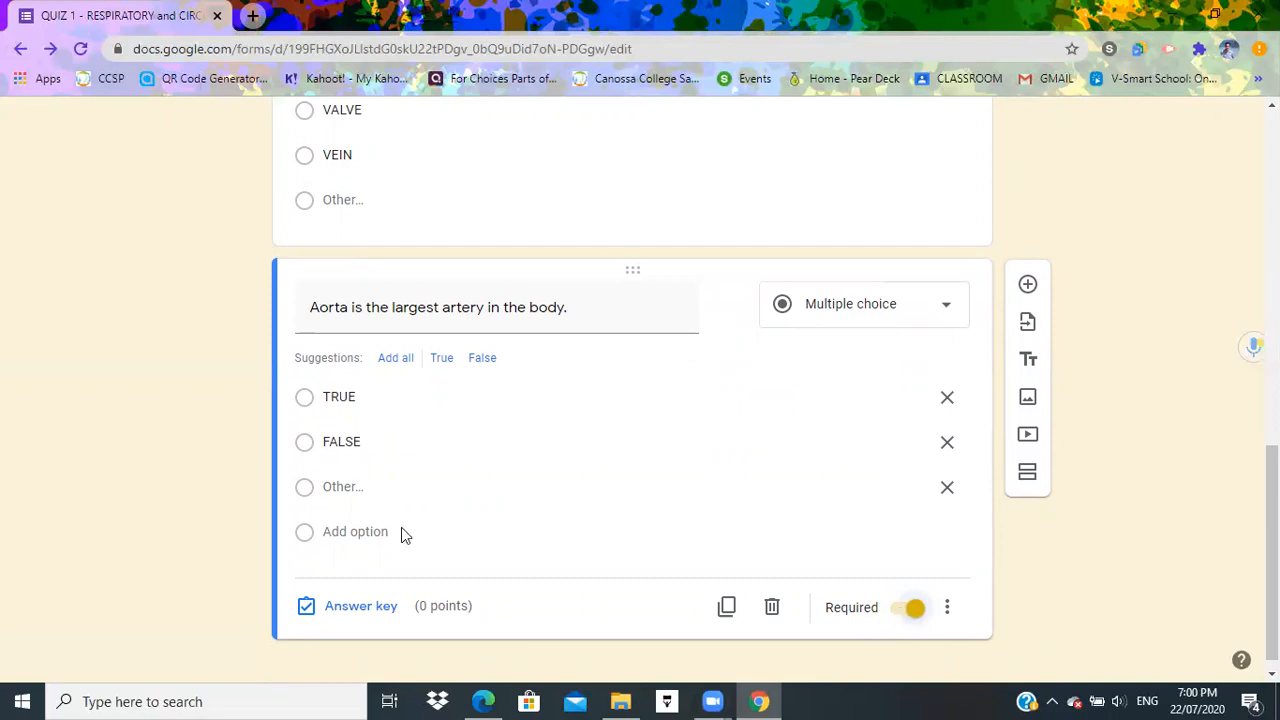
Step: In the aorta question's answer key, mark TRUE as the correct answer and set its score to 1 point
click(362, 606)
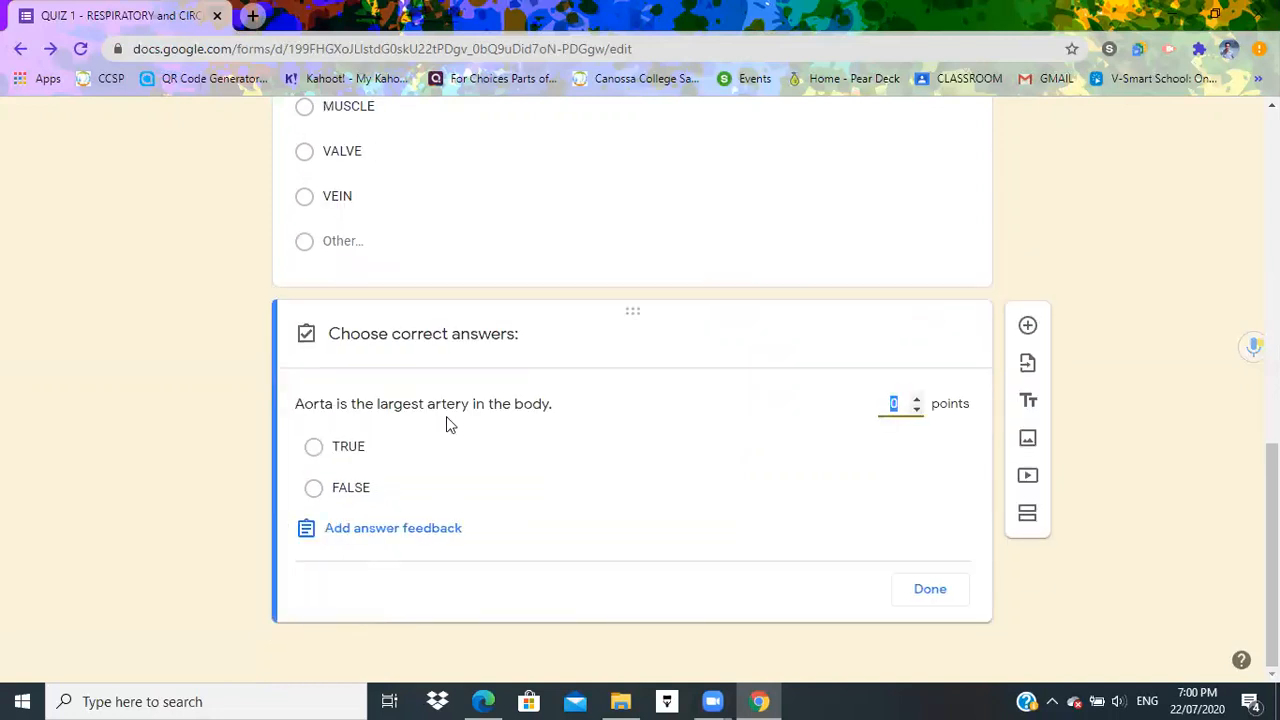
click(314, 447)
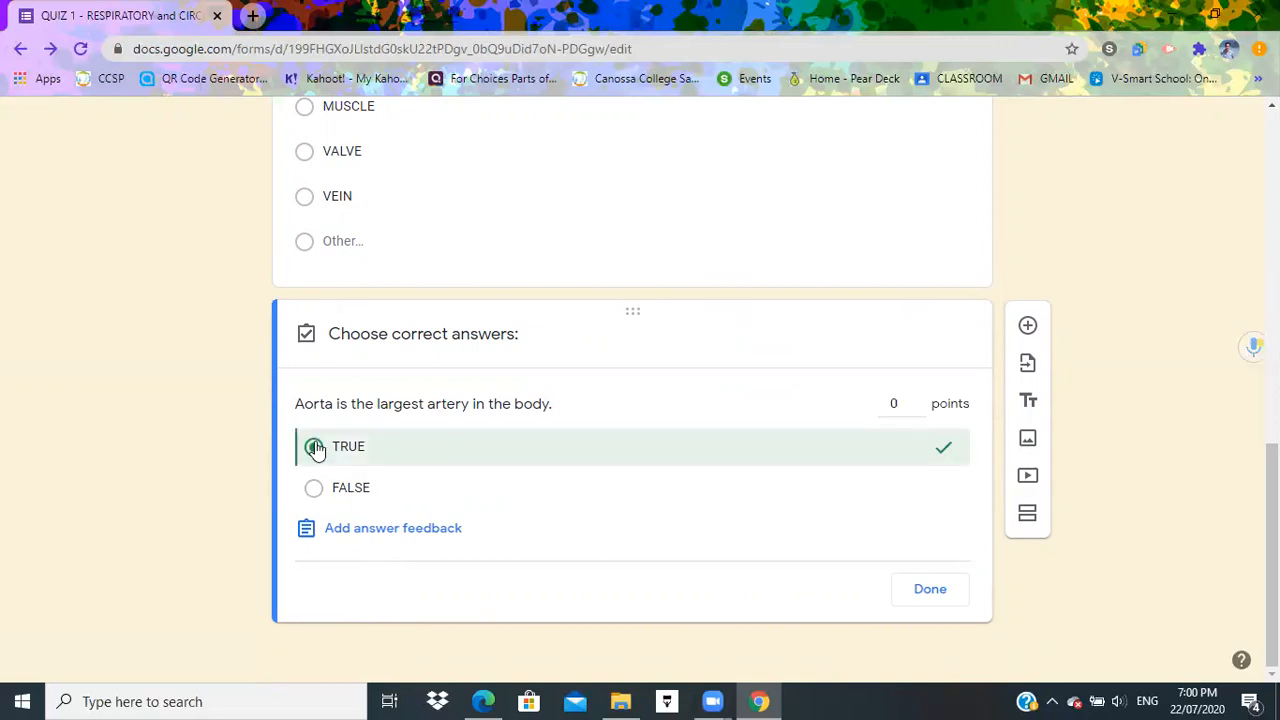
click(917, 401)
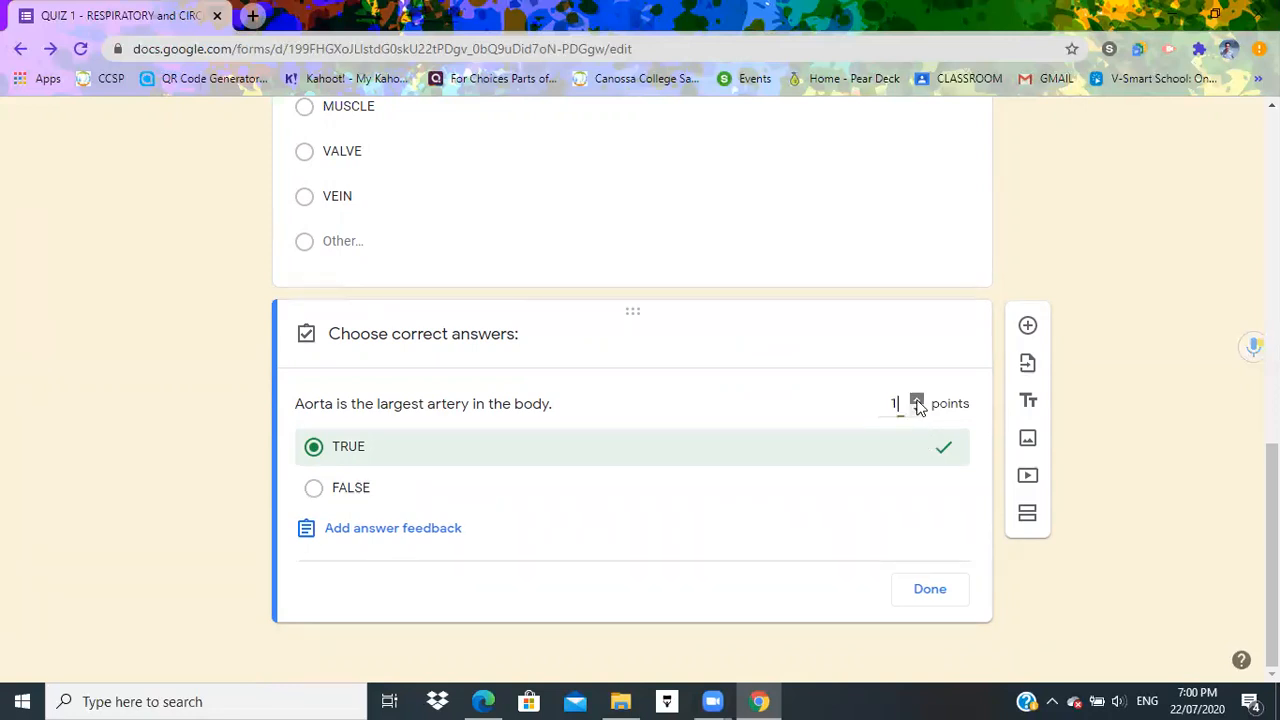
click(927, 590)
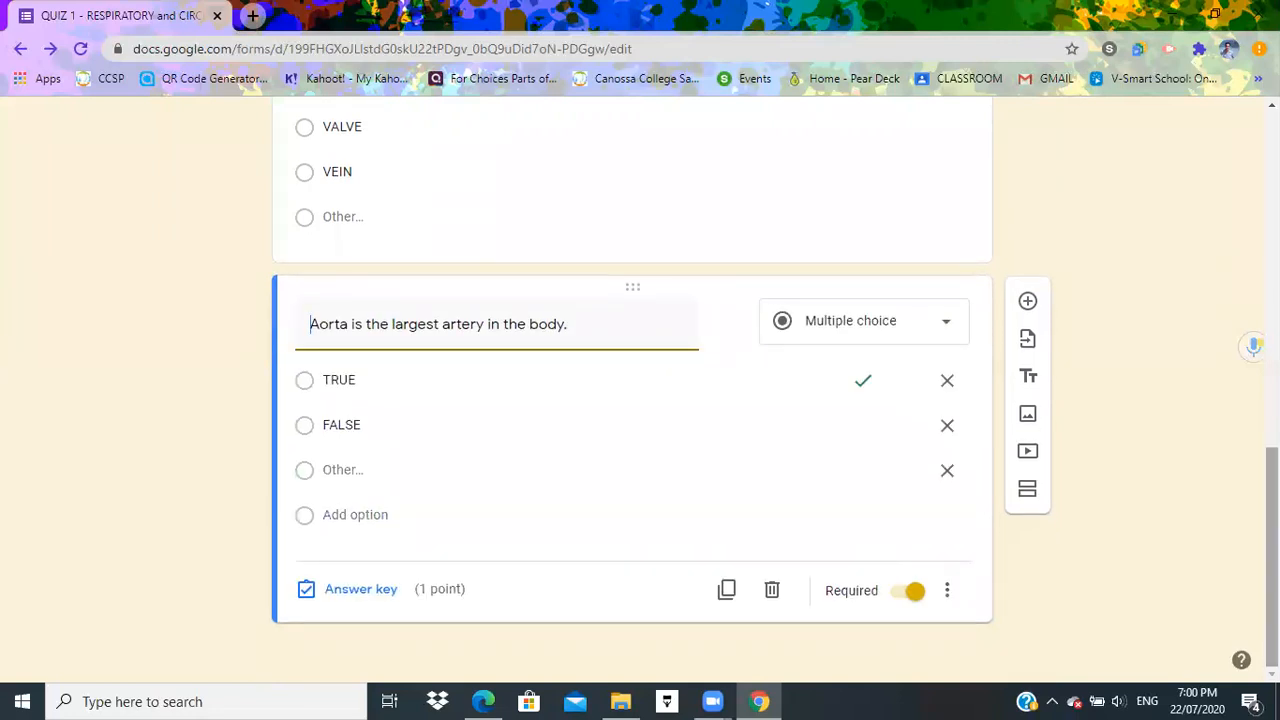
Step: Add another multiple choice question reading "Which of the following is considered as the pumping organ of the body?"
click(1031, 301)
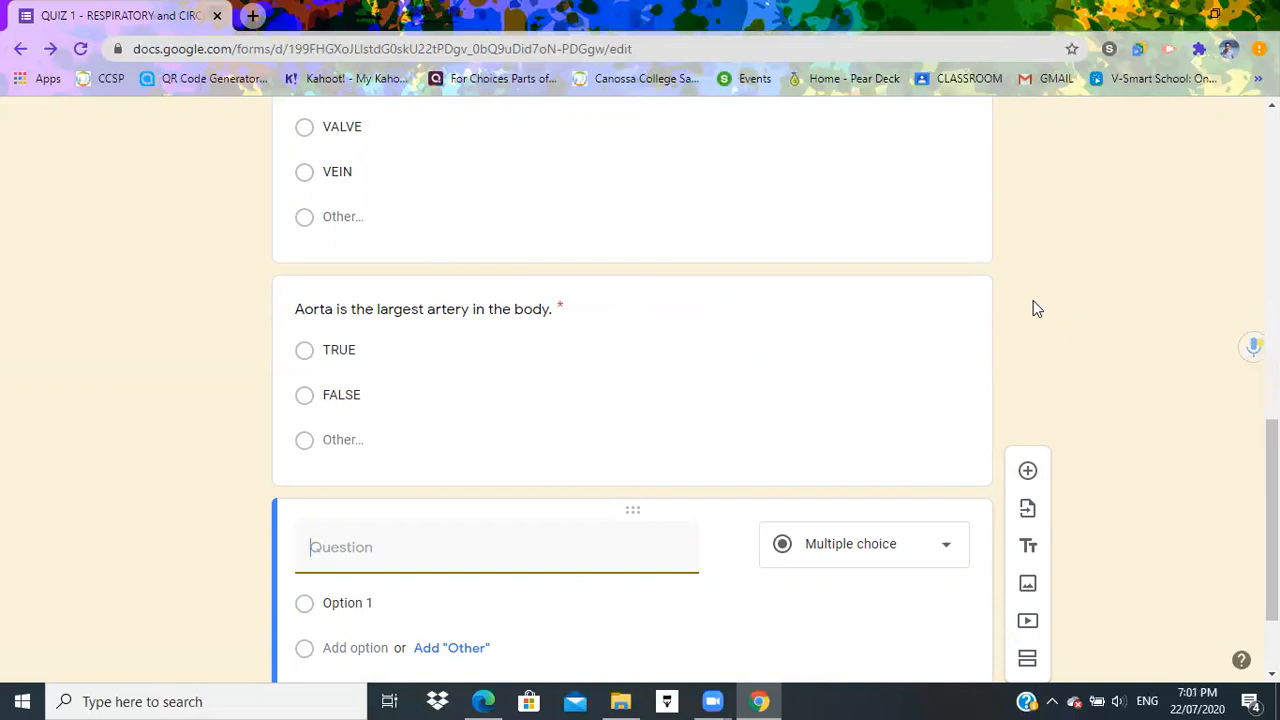
text(W)
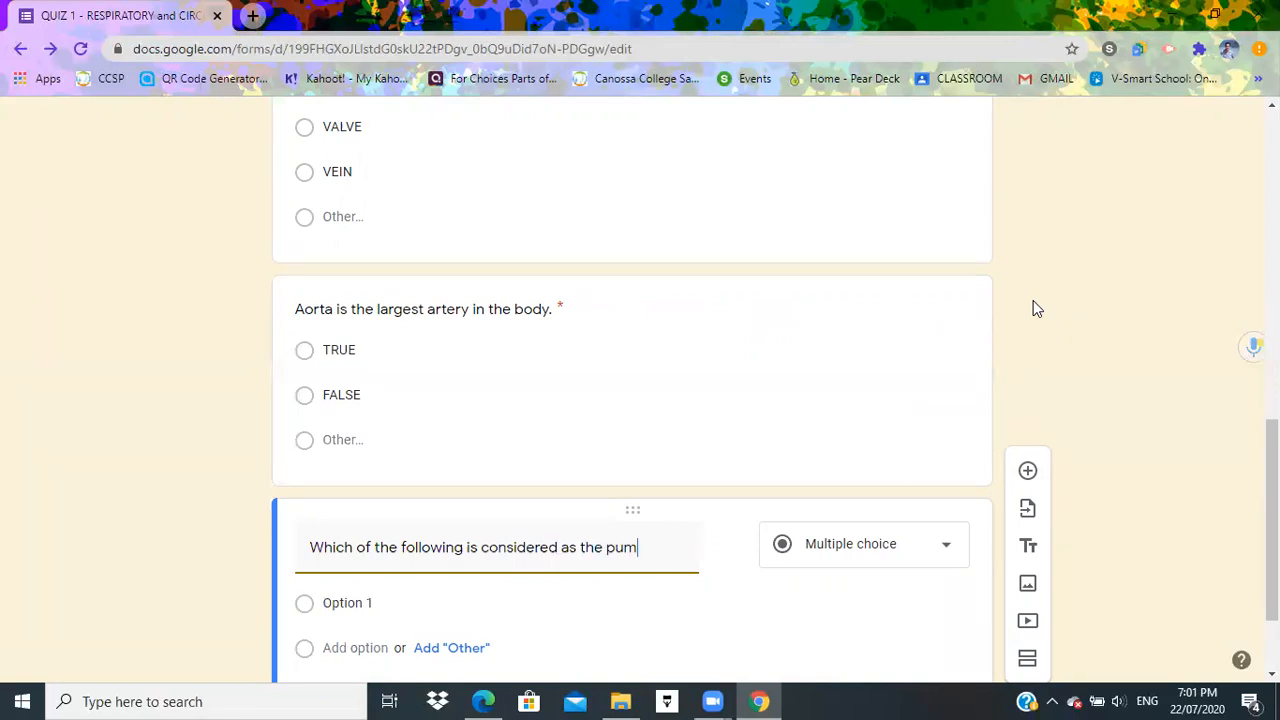
text(organ)
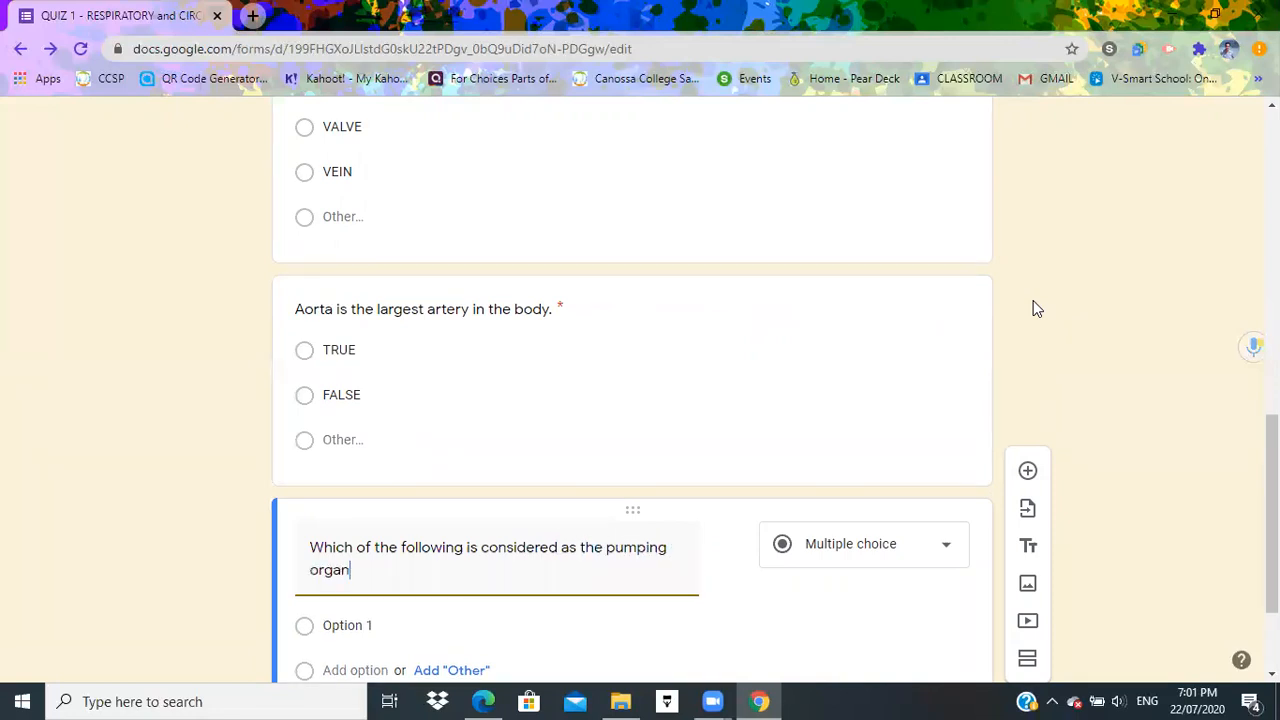
text( of the body?)
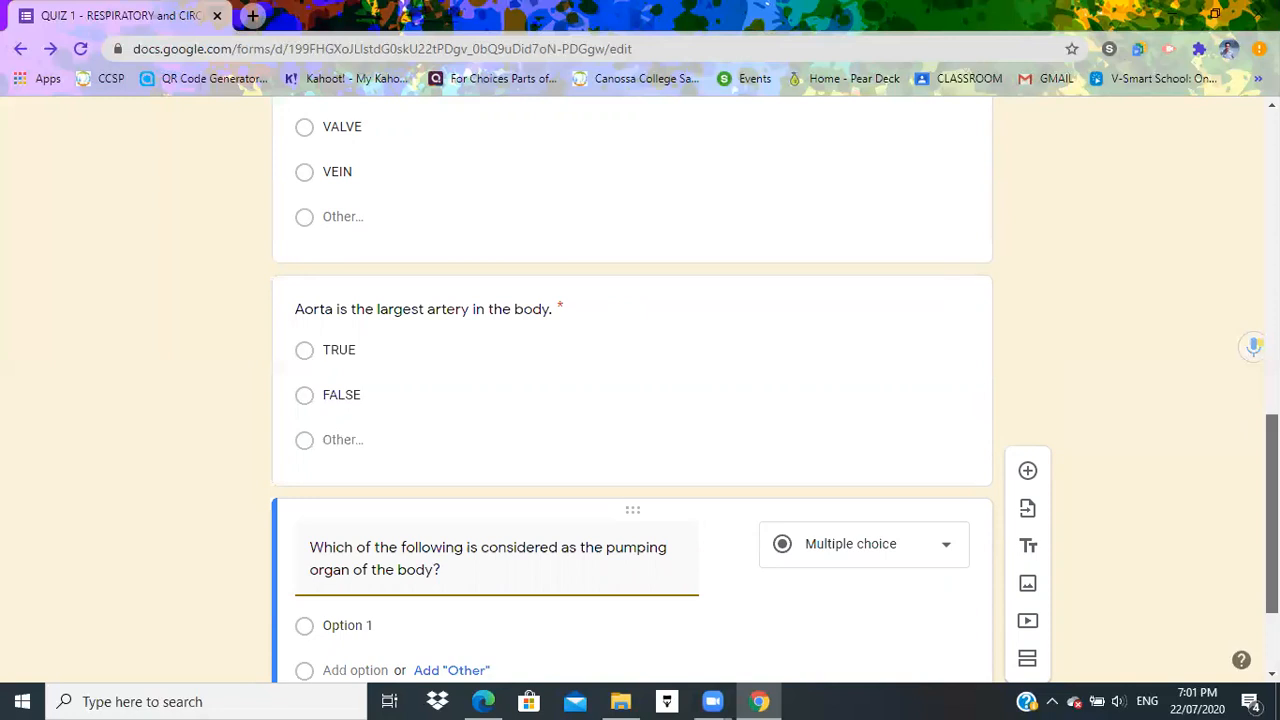
Step: Upload the LUNGS image from the Documents folder to the pumping organ question's first answer option
drag(1272, 515, 1272, 563)
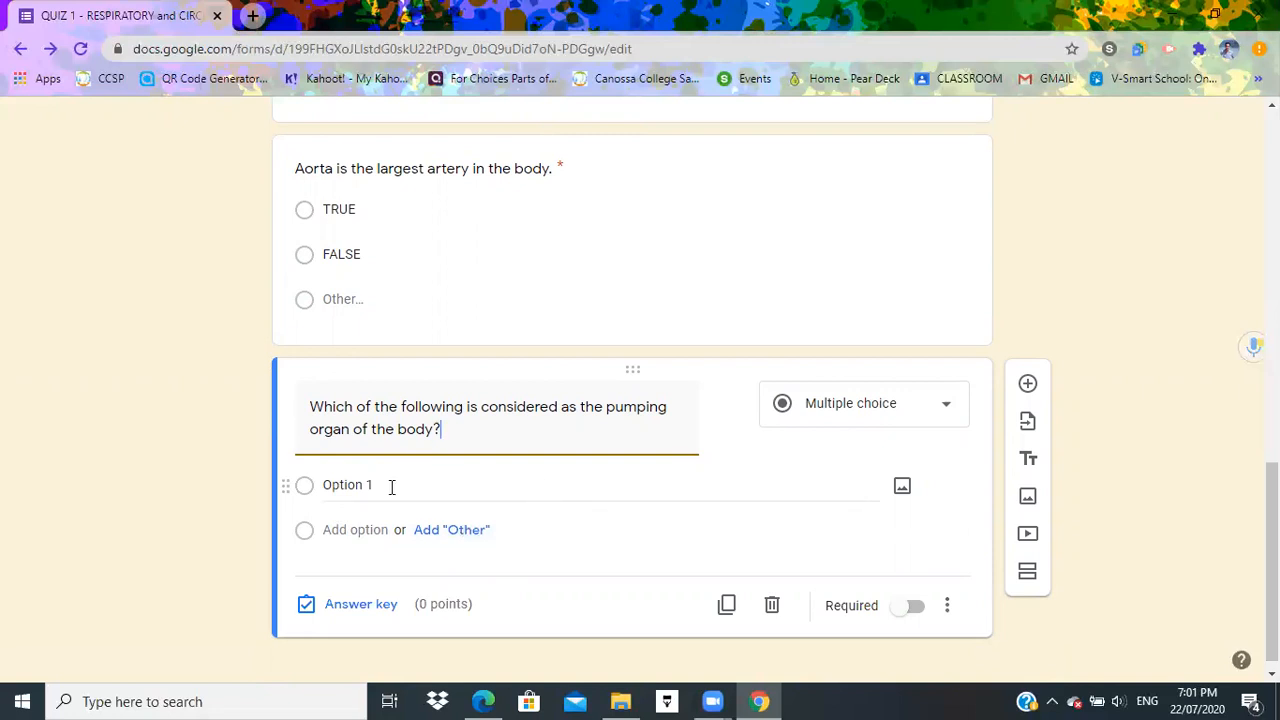
click(901, 488)
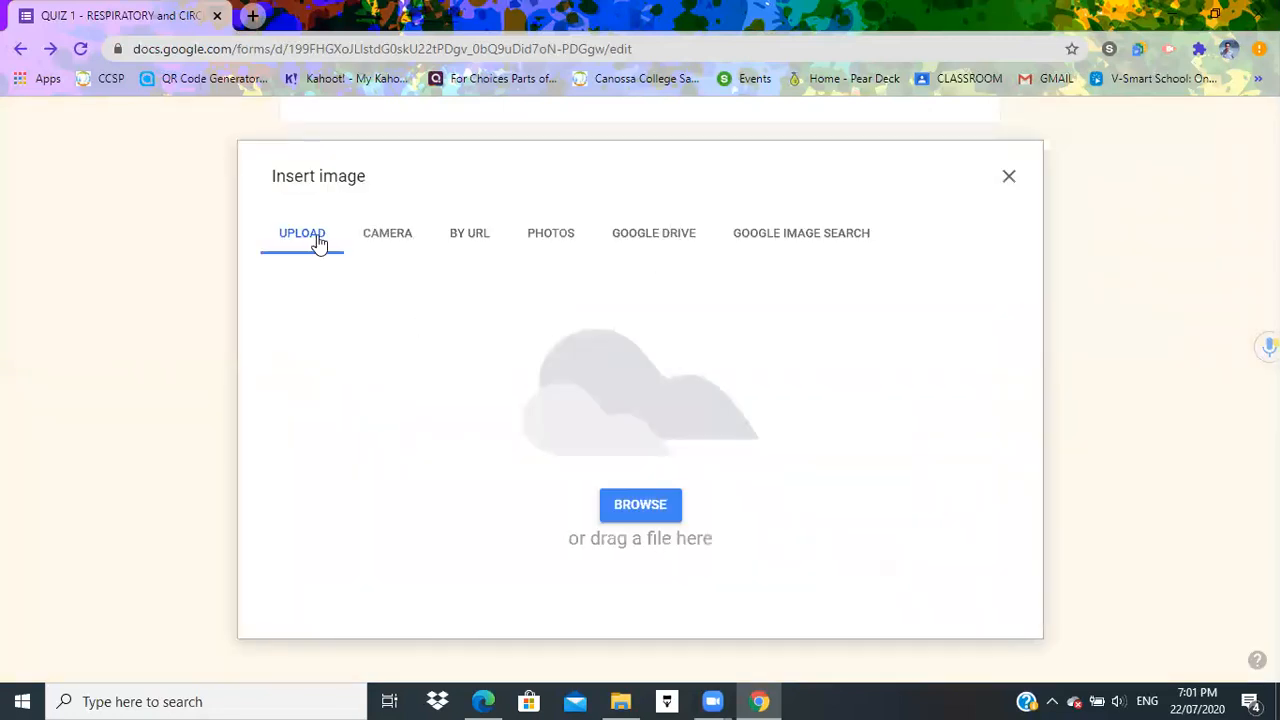
click(627, 513)
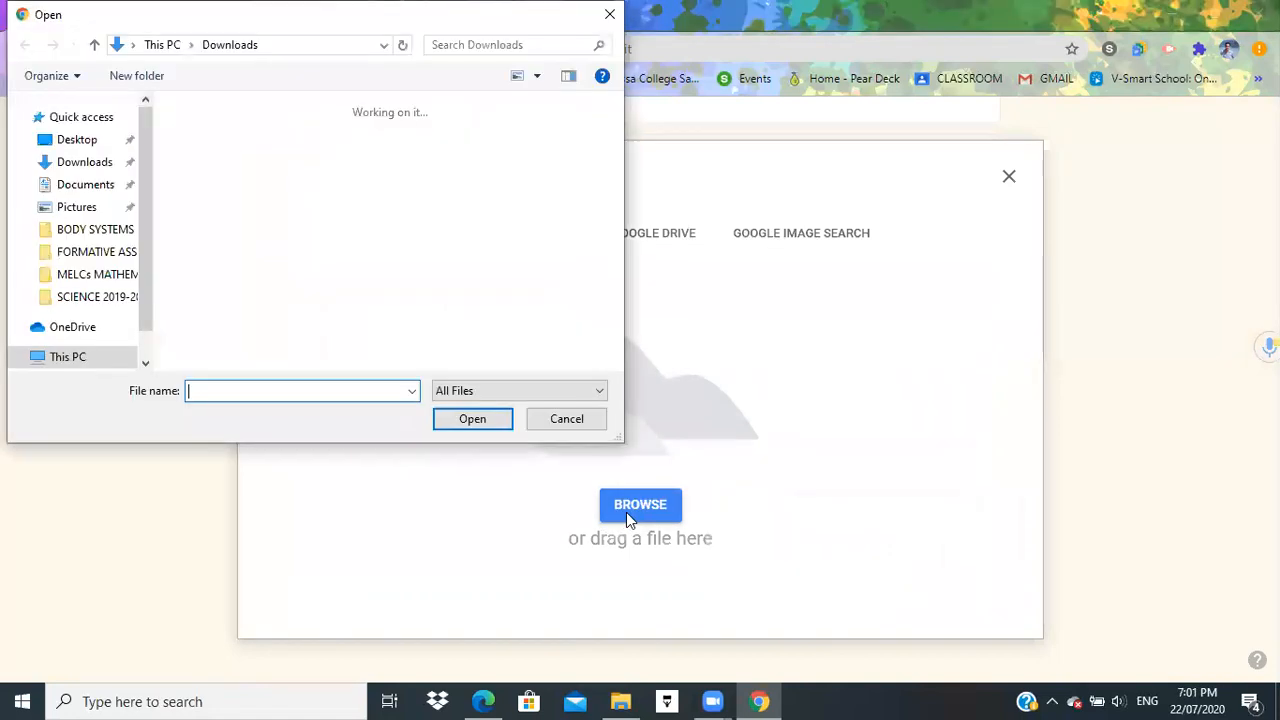
click(76, 184)
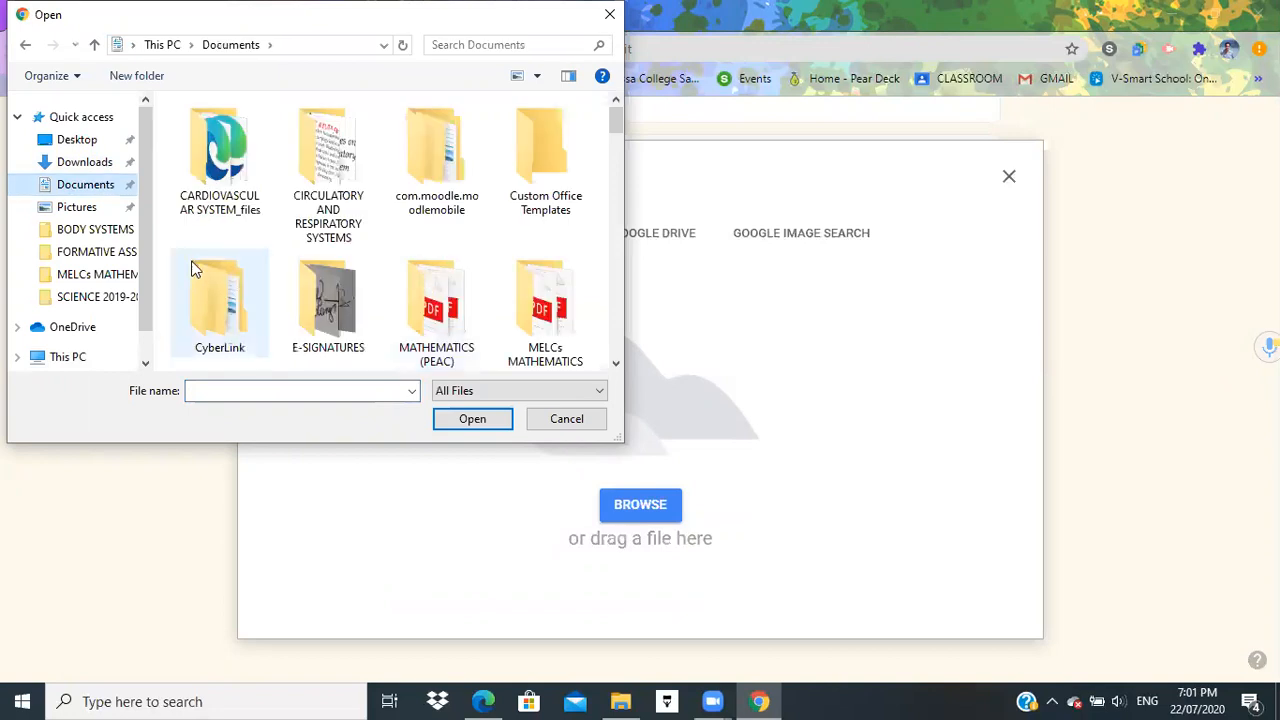
drag(615, 122, 612, 285)
click(531, 206)
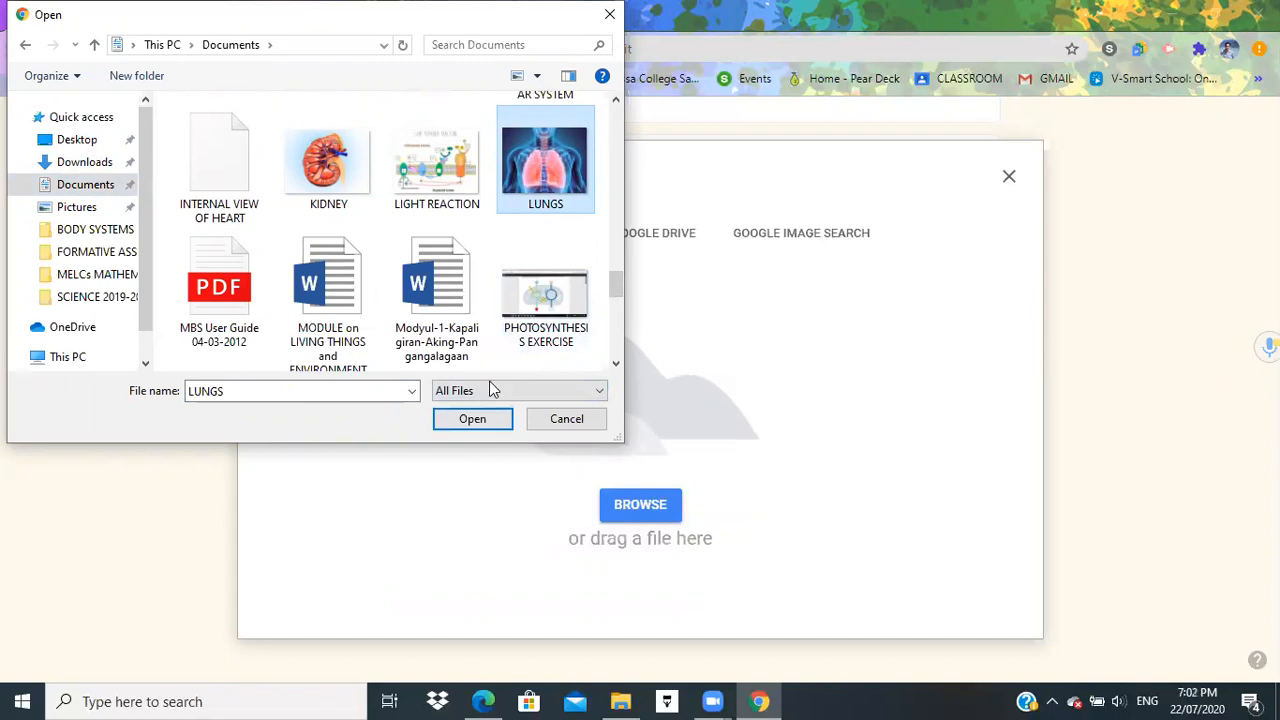
click(474, 419)
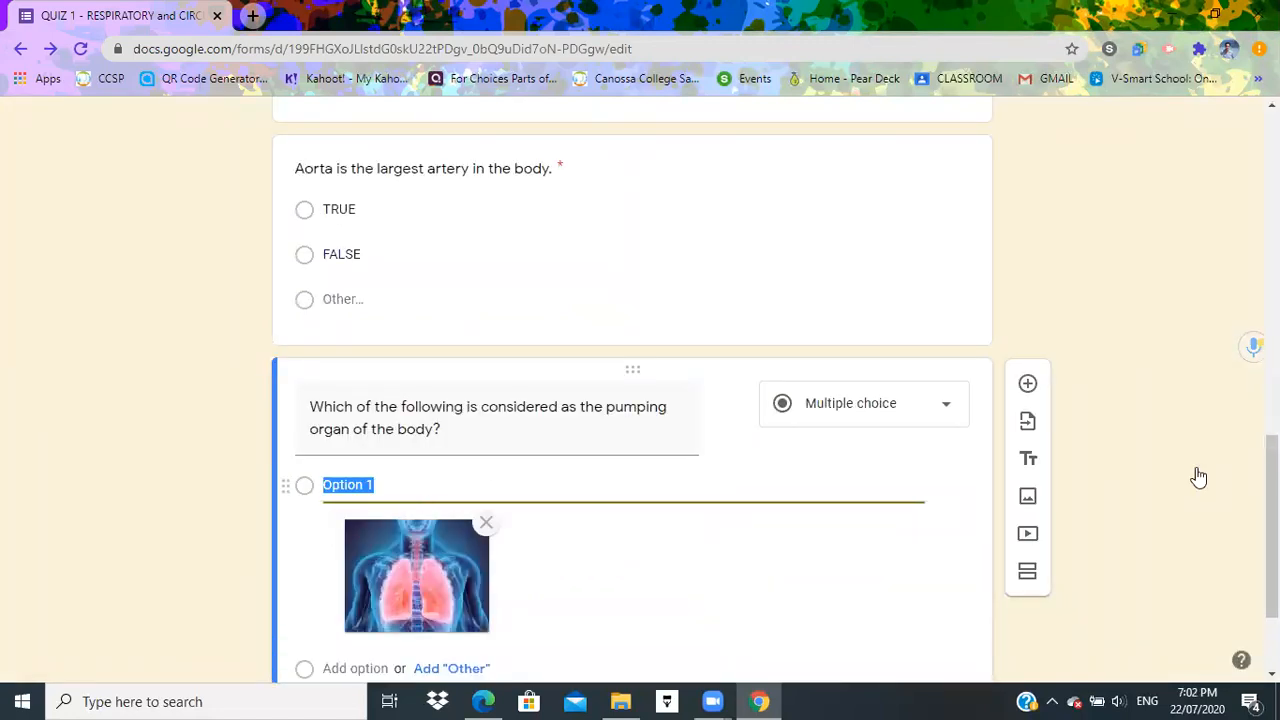
Step: Add an "Other" option and a second answer option to the pumping organ question, with the KIDNEY image from Documents on the second option
scroll(671, 455, down, 2)
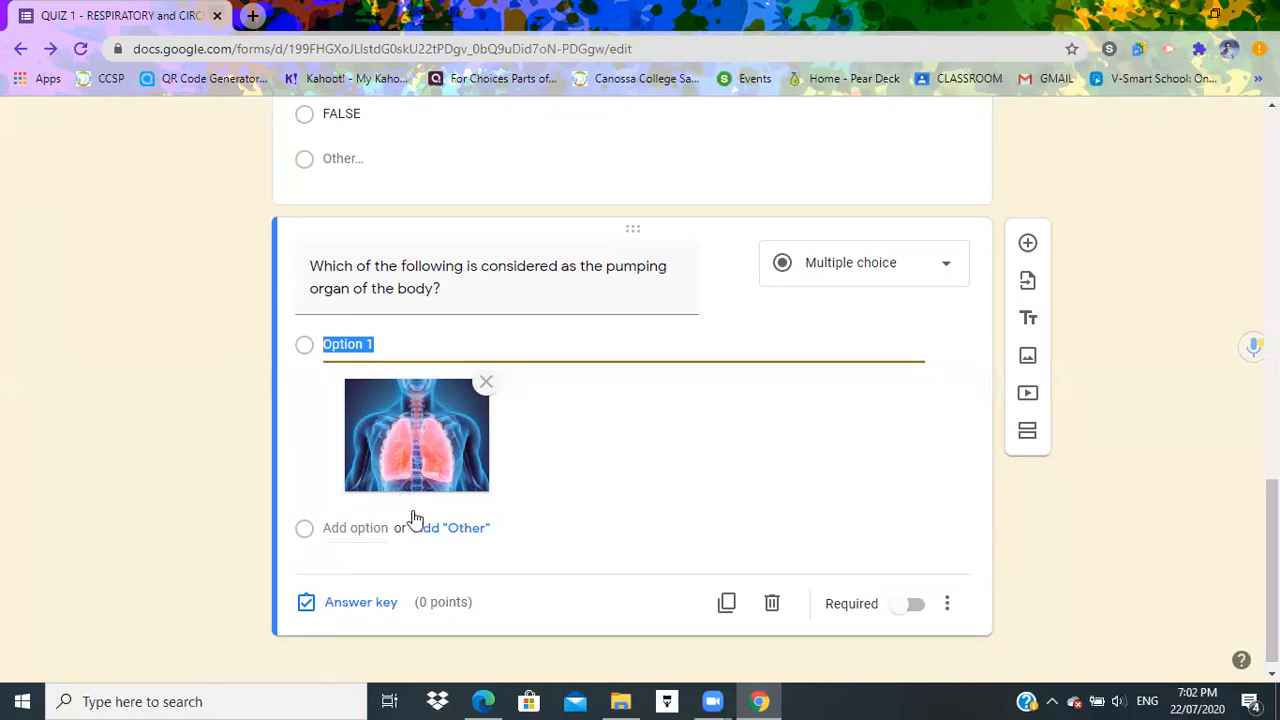
click(442, 530)
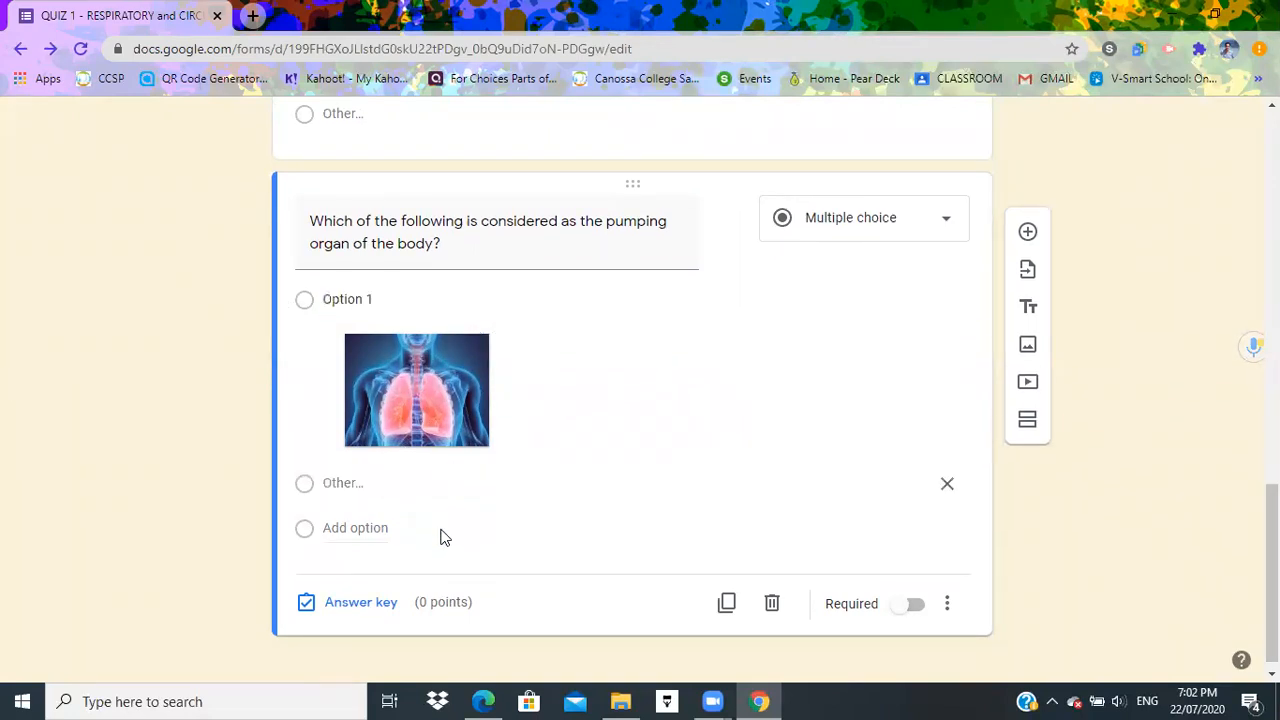
click(355, 528)
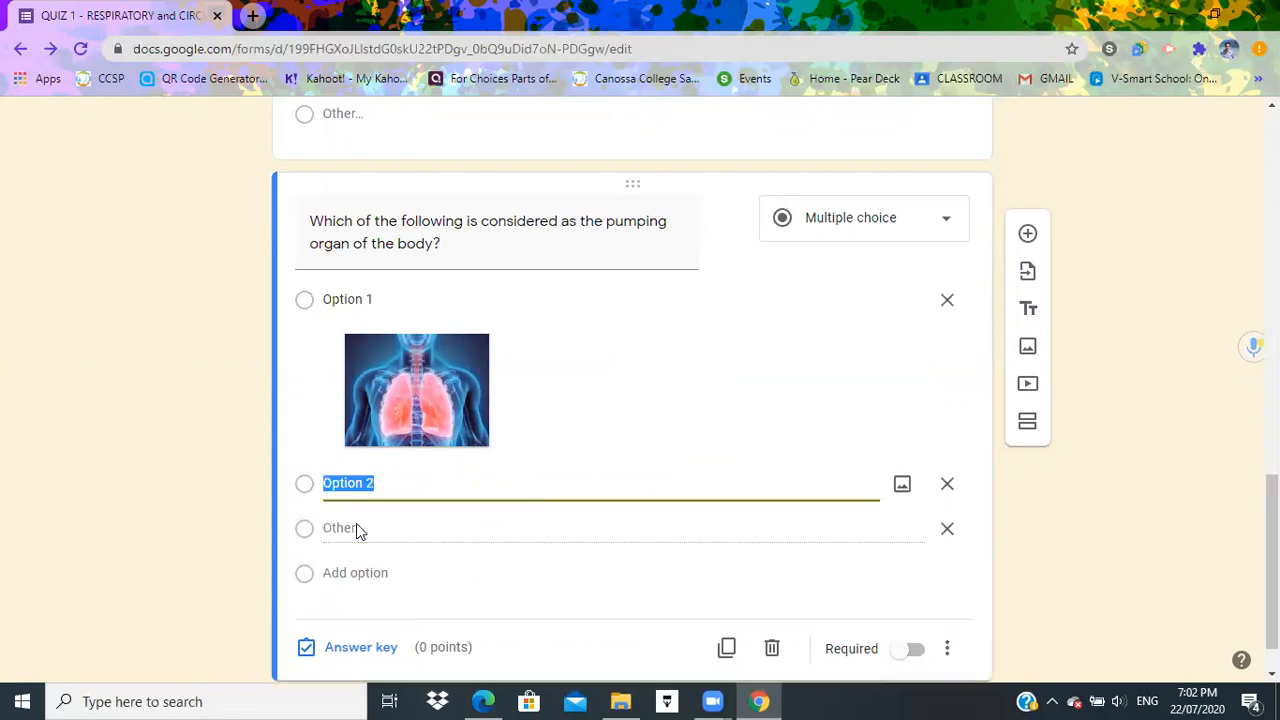
click(902, 485)
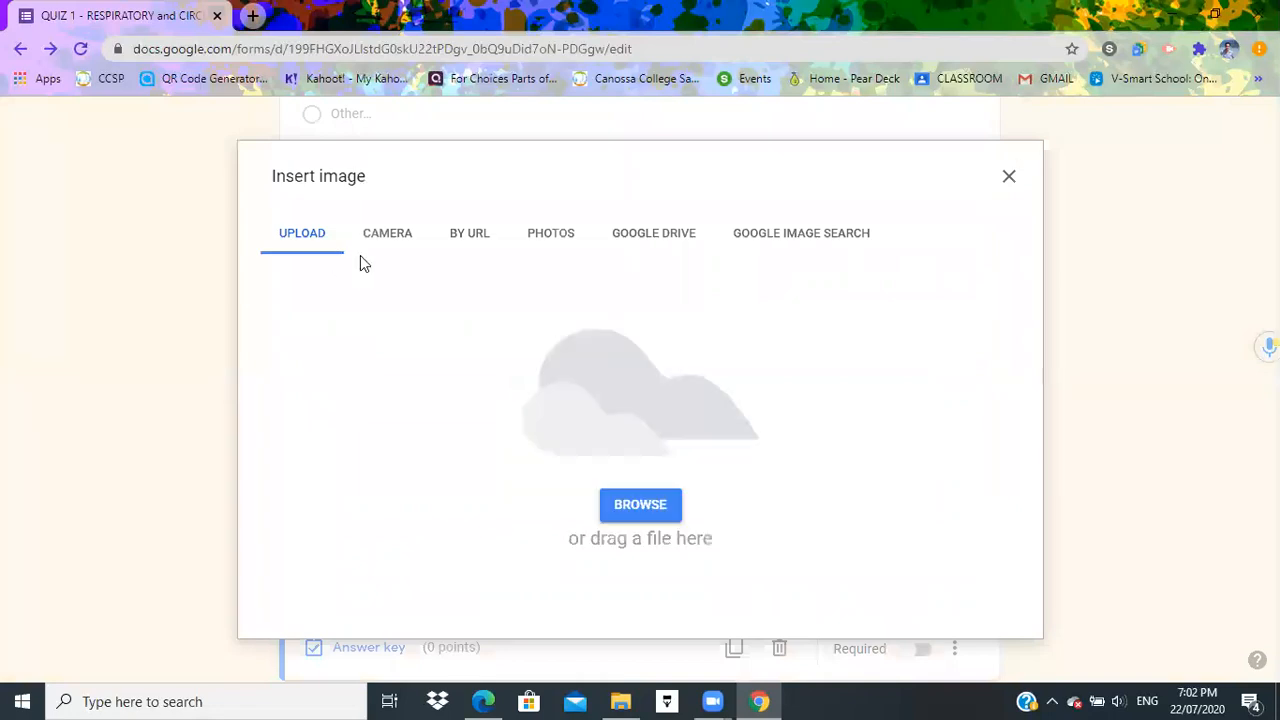
click(643, 505)
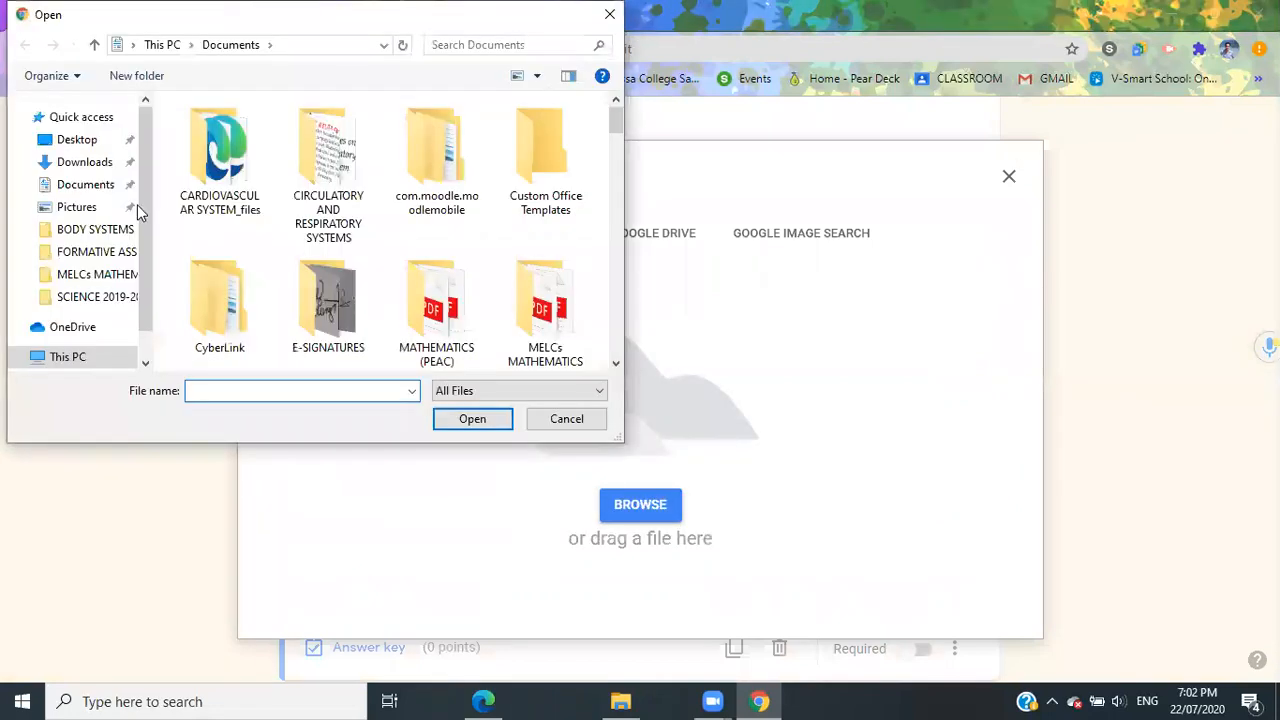
click(86, 184)
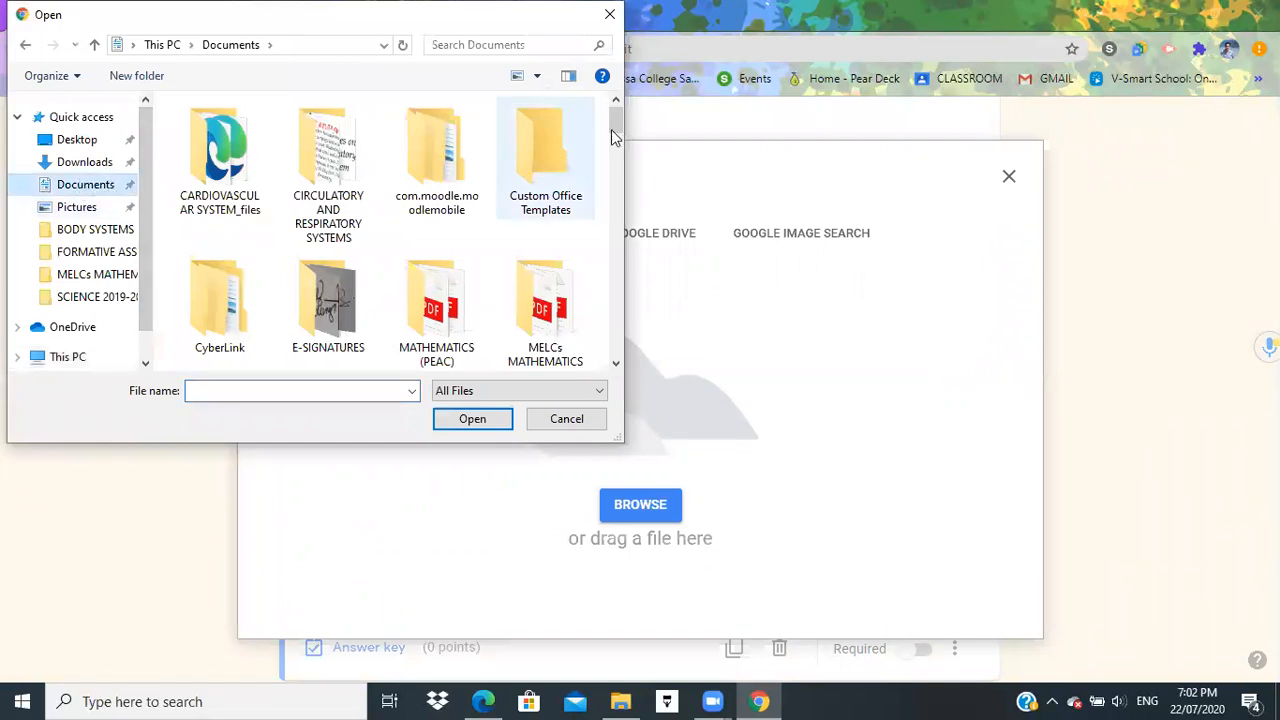
drag(619, 130, 598, 288)
click(328, 150)
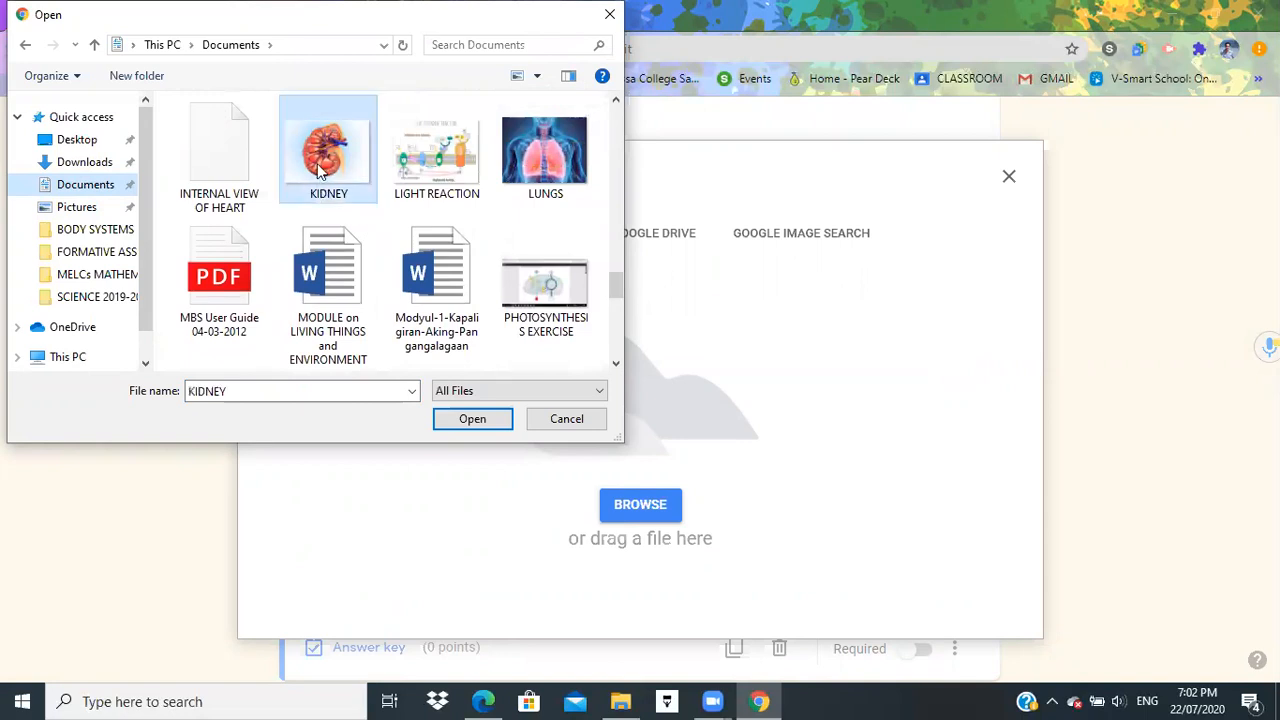
click(463, 420)
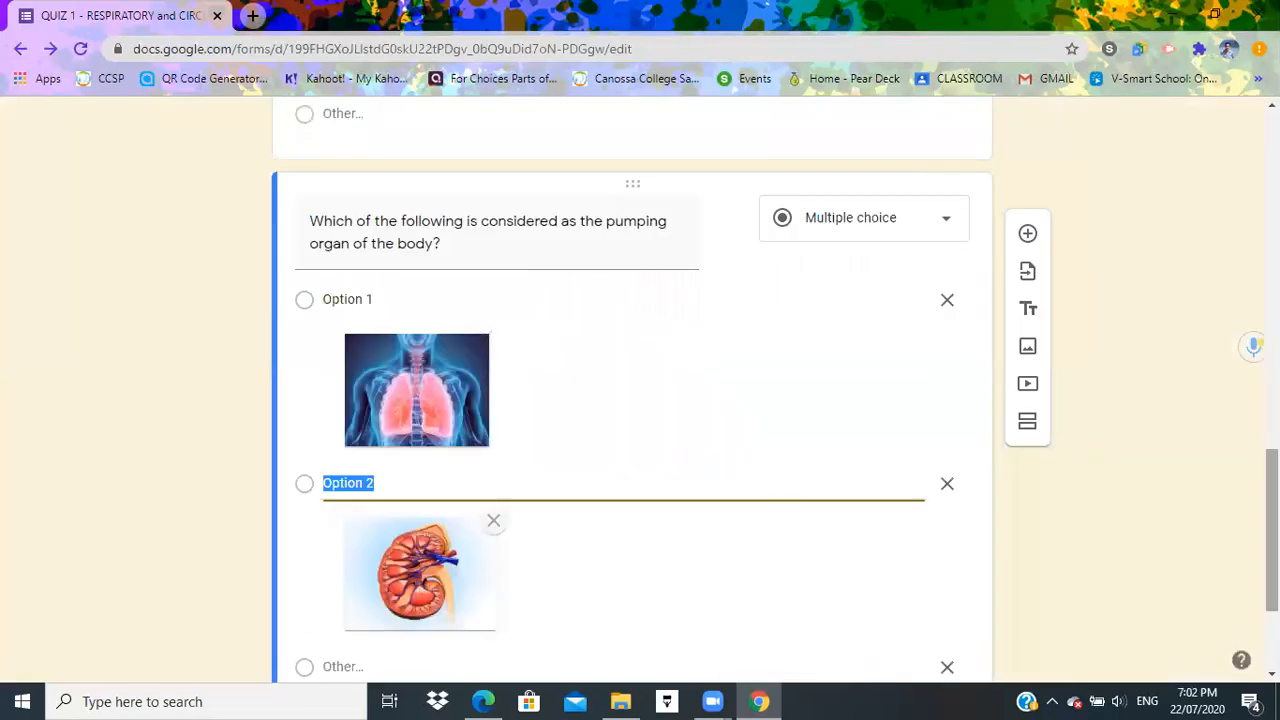
Step: Add a third answer option to the pumping organ question and upload the STOMACH image from Documents to it
scroll(582, 467, down, 3)
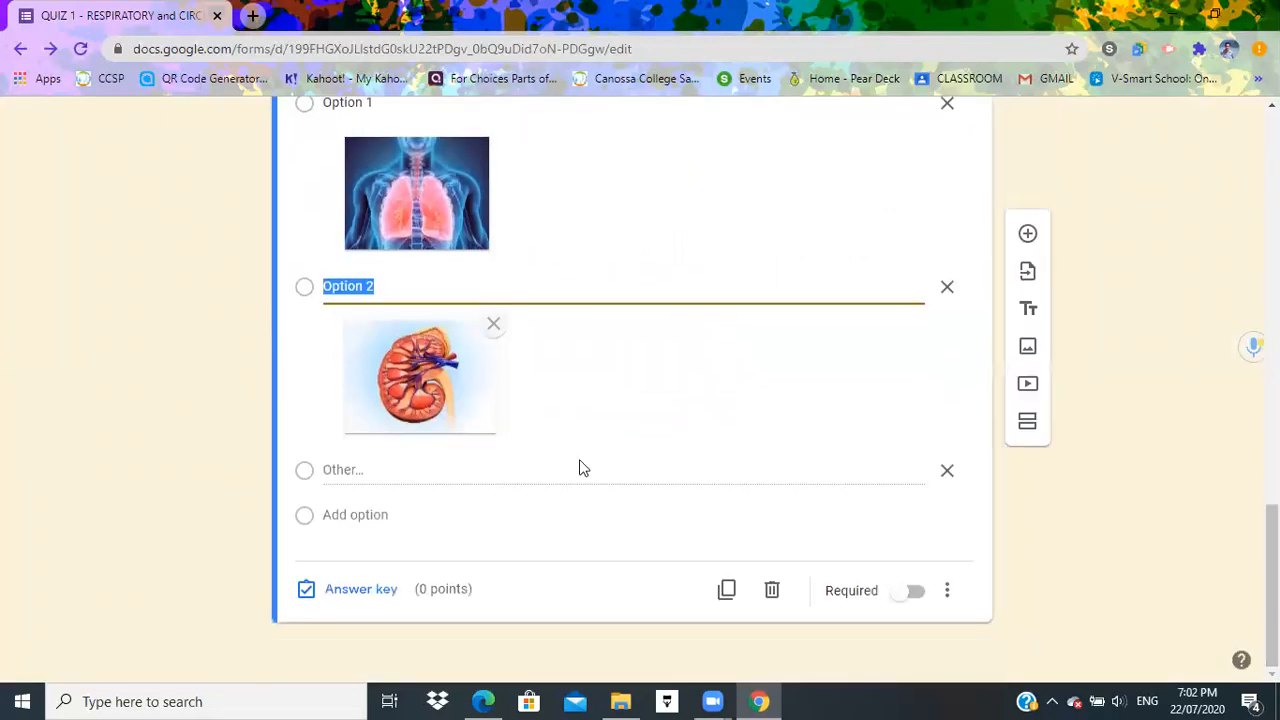
click(344, 514)
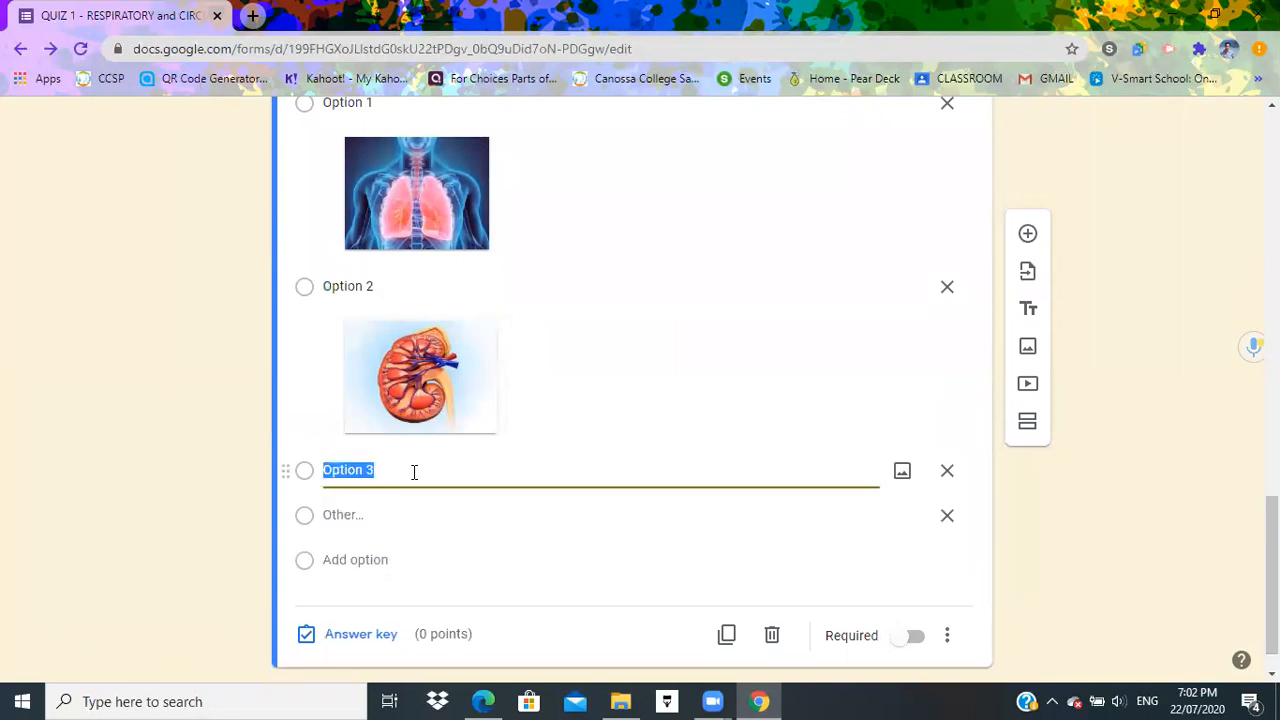
click(902, 472)
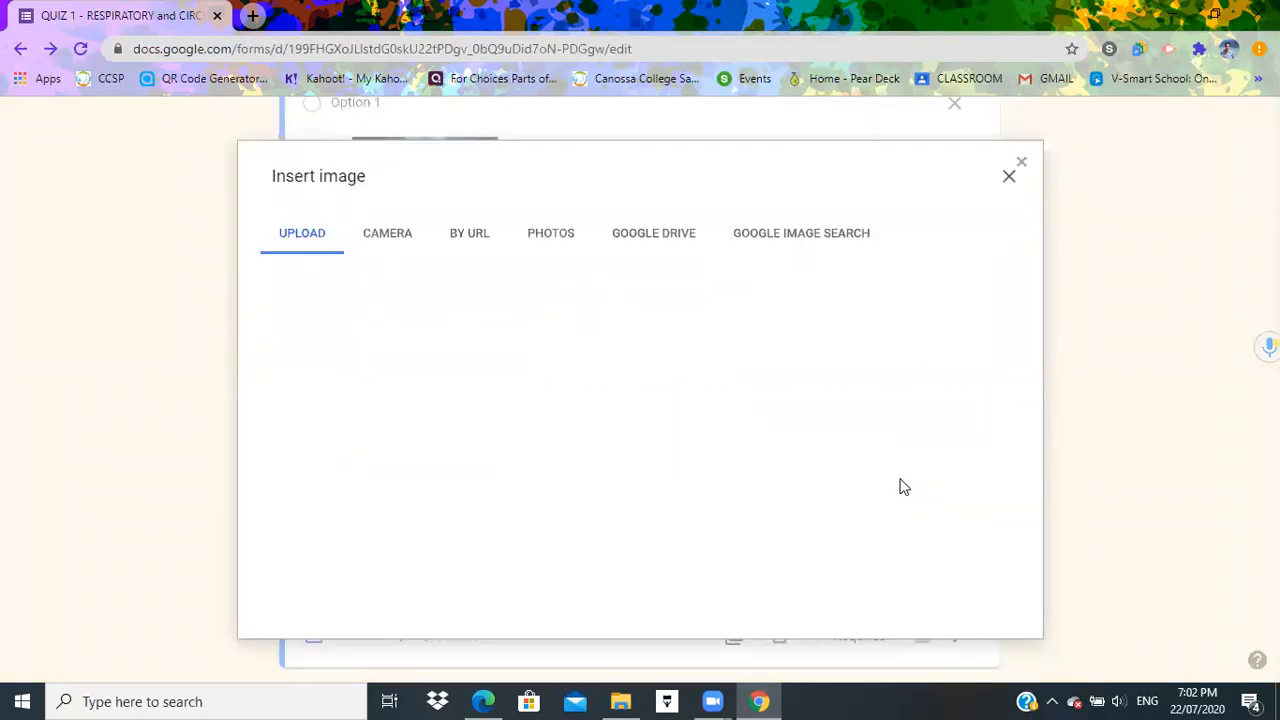
click(622, 509)
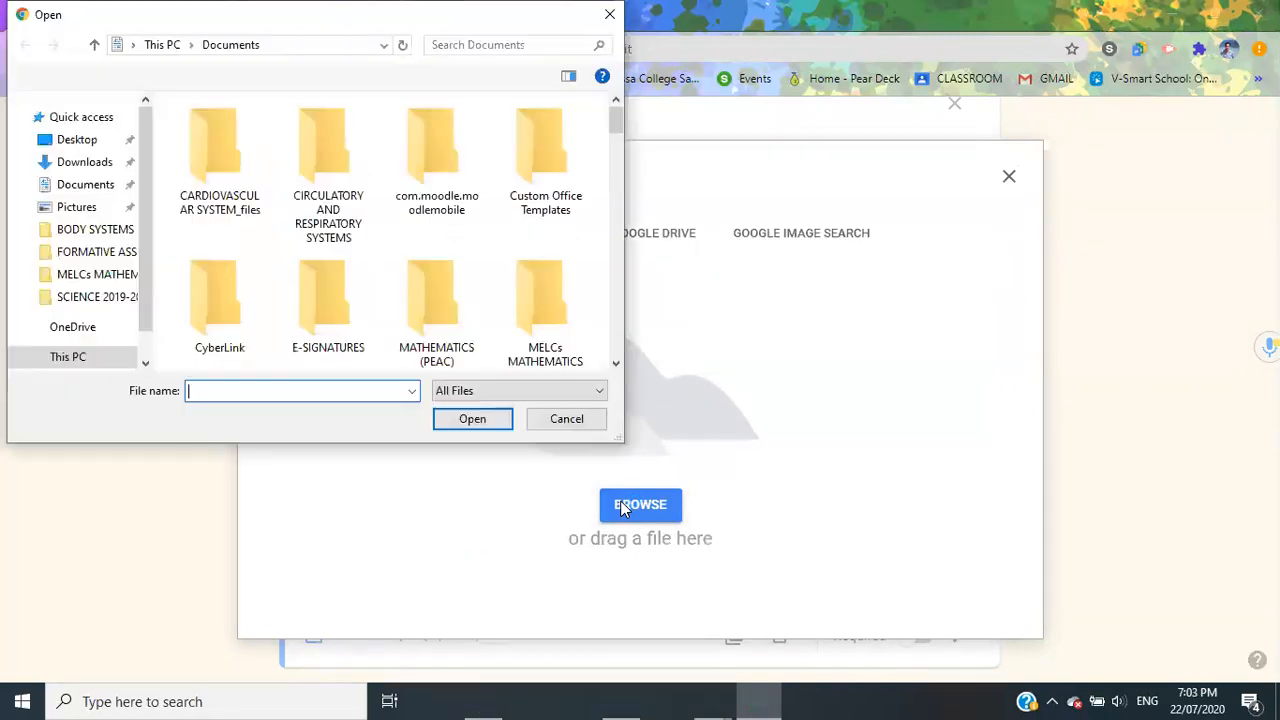
drag(620, 130, 610, 328)
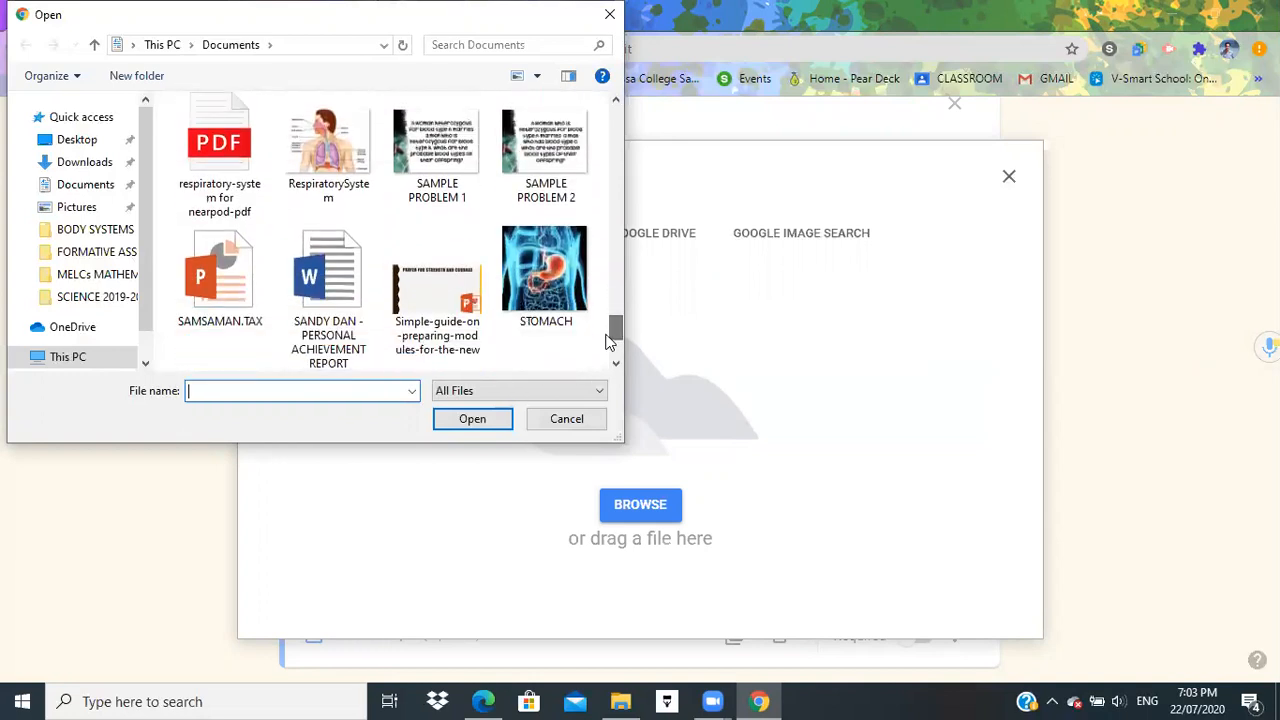
click(558, 289)
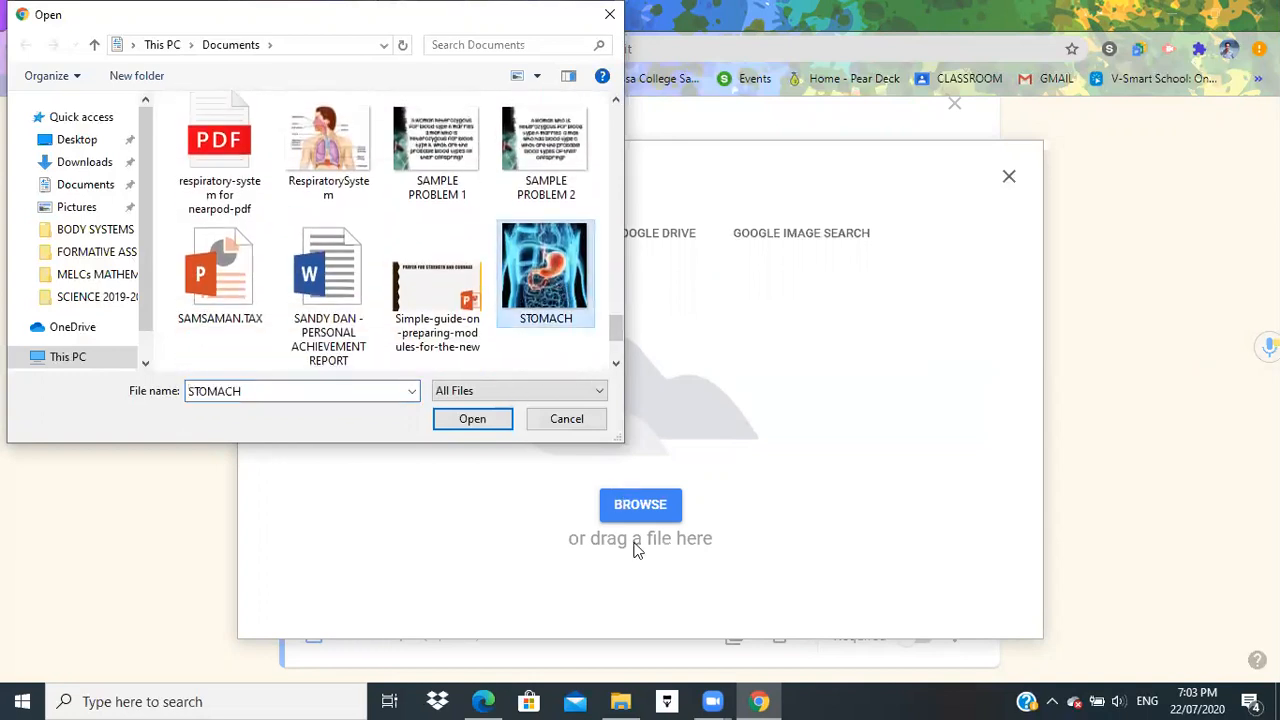
click(489, 422)
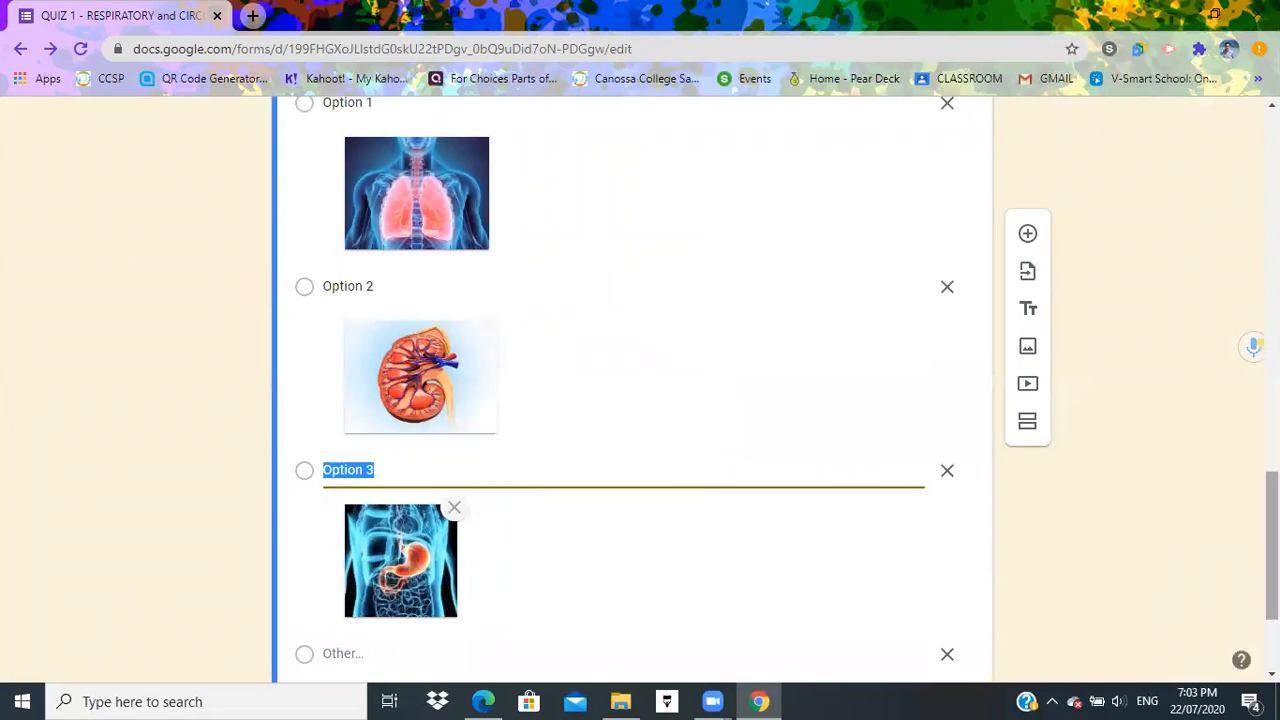
Step: Add a fourth answer option to the pumping organ question and upload the heart image from Documents to it
scroll(982, 568, down, 2)
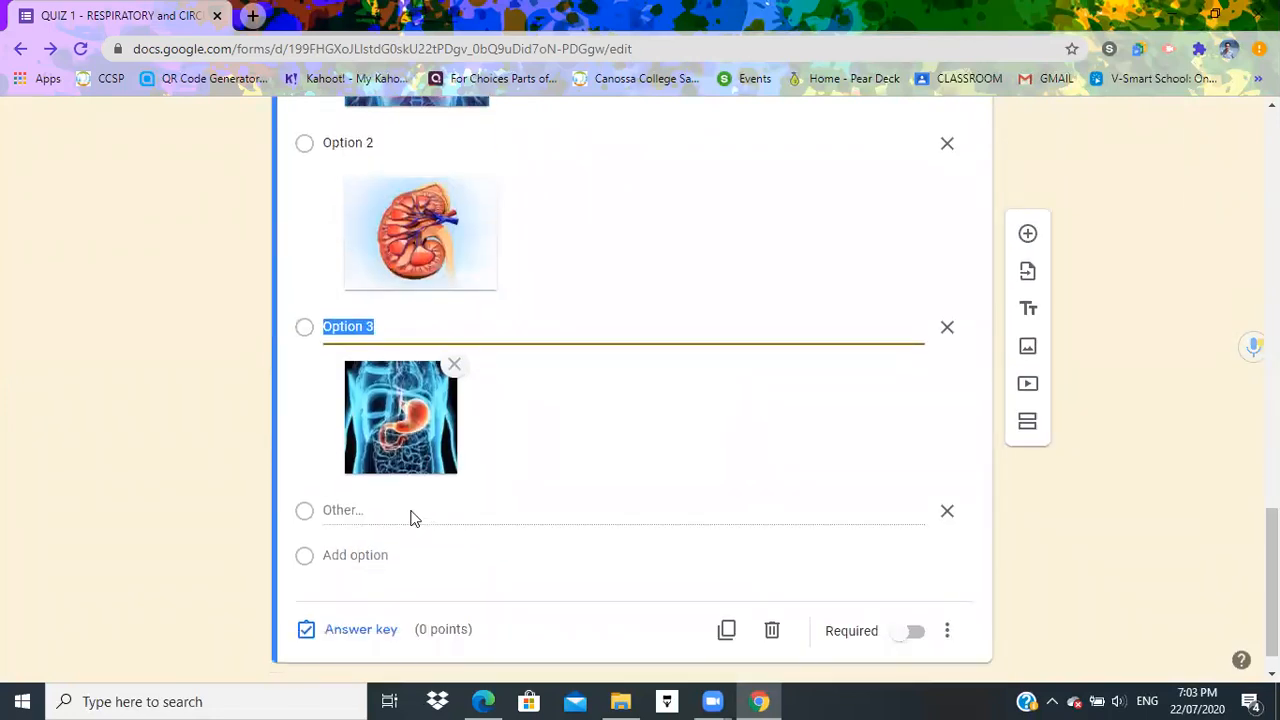
click(345, 554)
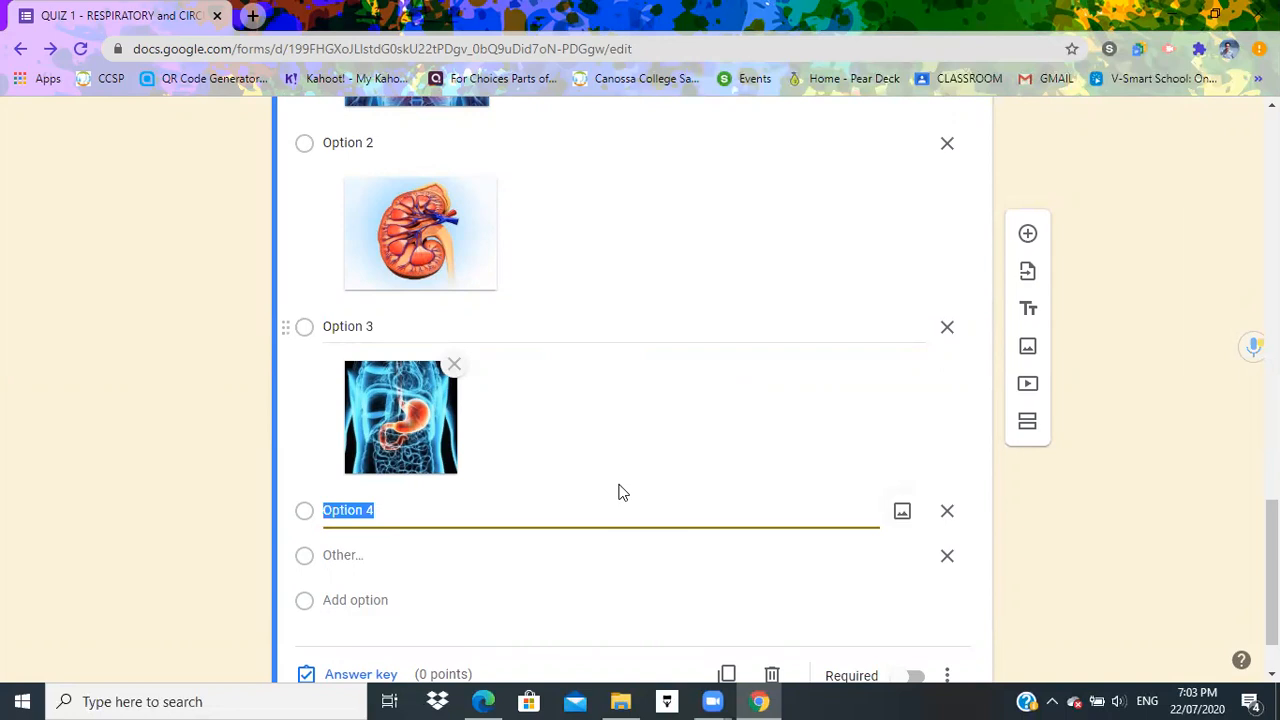
click(902, 515)
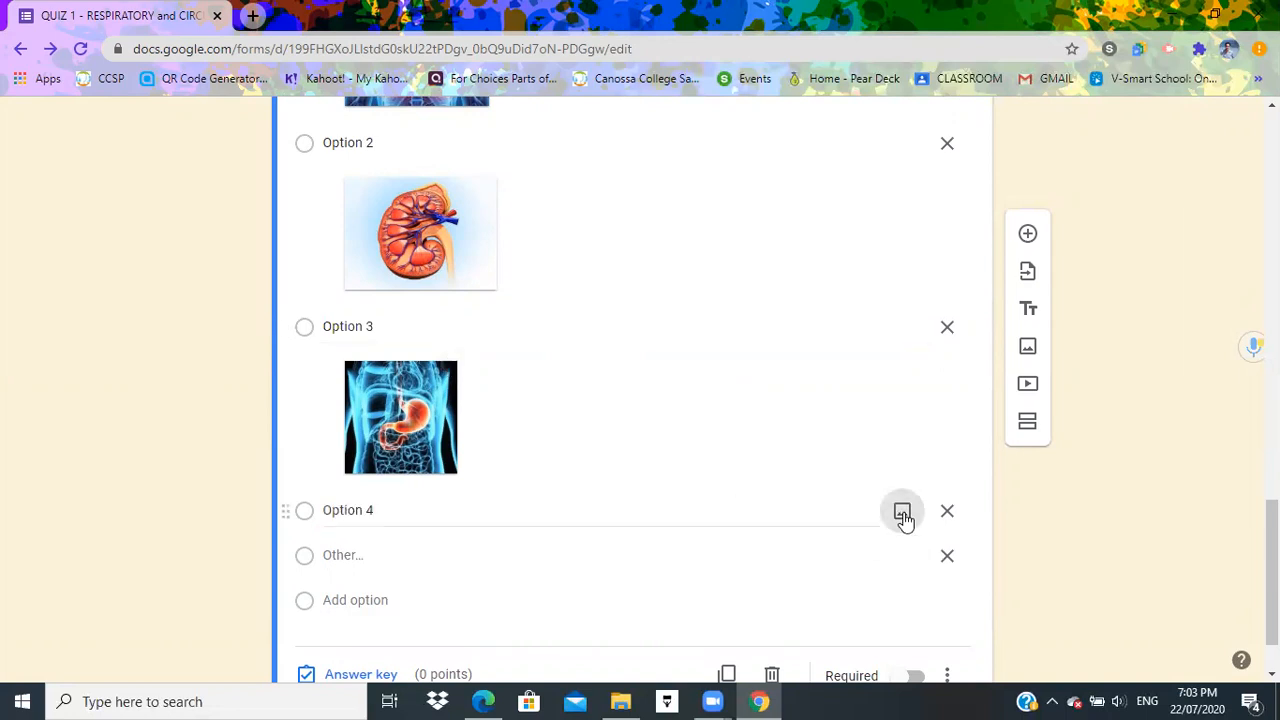
click(662, 512)
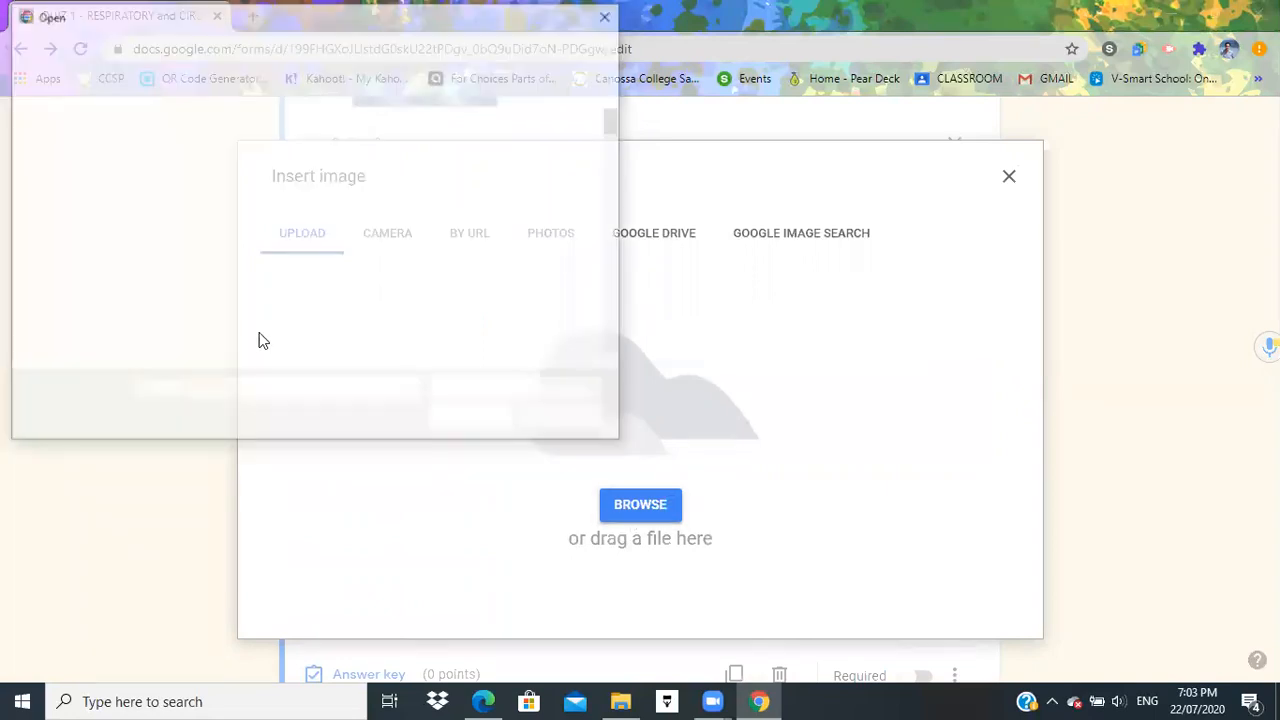
drag(617, 135, 609, 255)
click(223, 202)
click(478, 420)
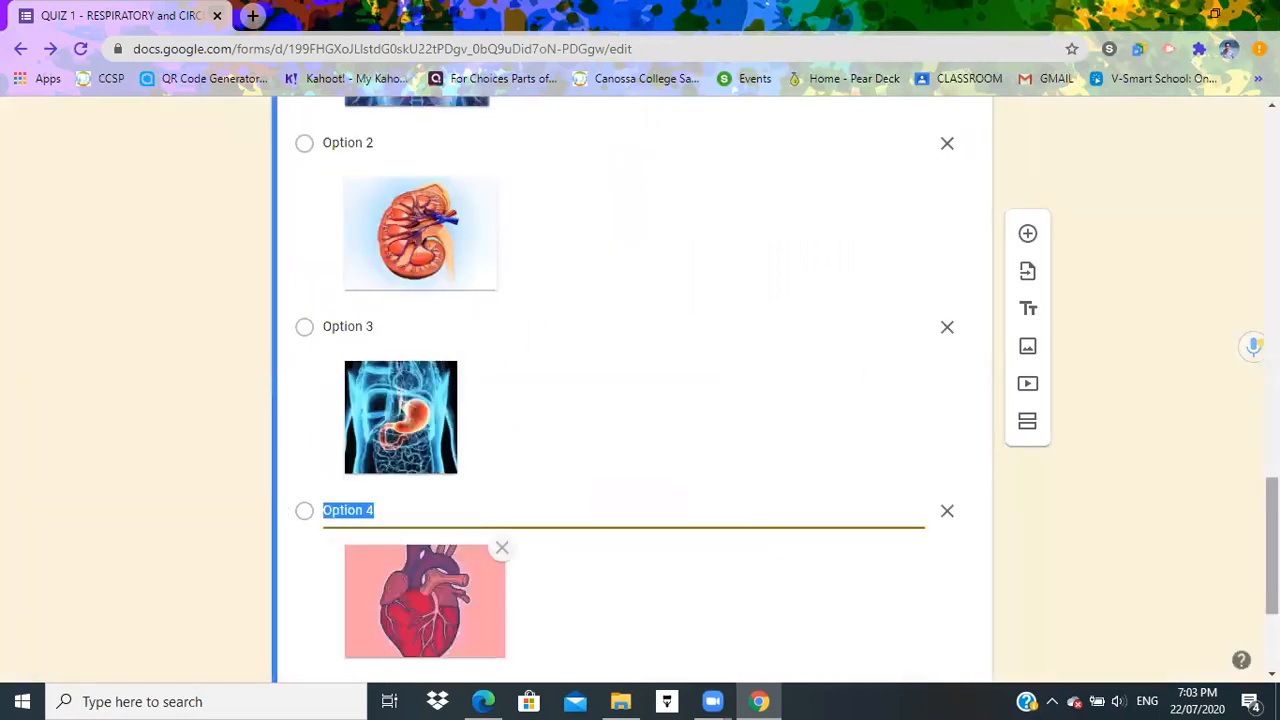
Step: Make the pumping organ question required and mark Option 4, the heart image, as its correct answer
scroll(1060, 496, up, 3)
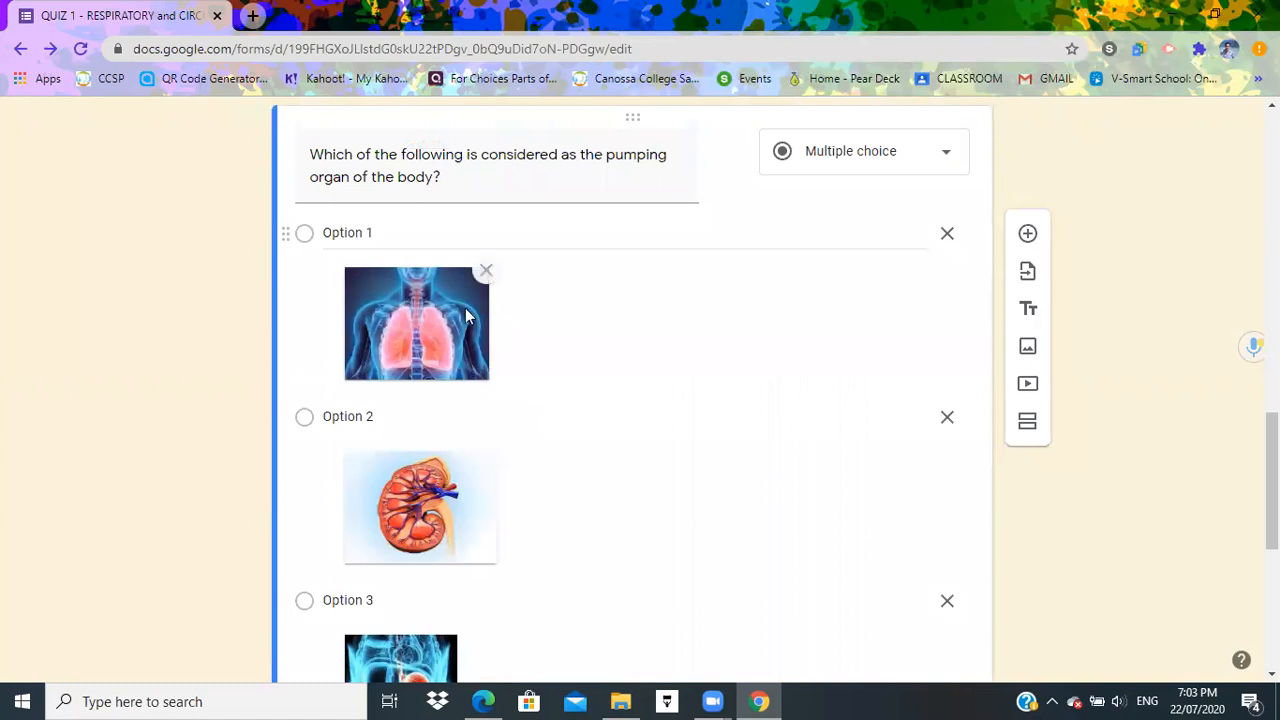
drag(464, 335, 656, 341)
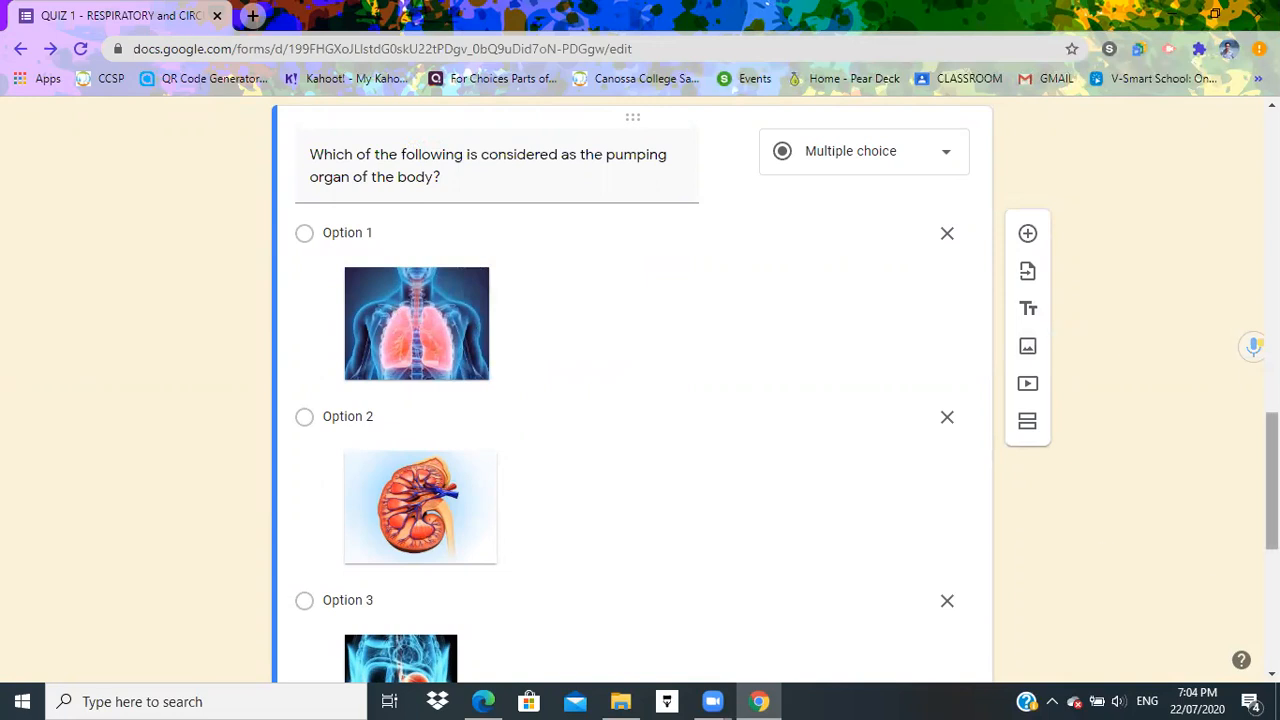
scroll(630, 390, down, 5)
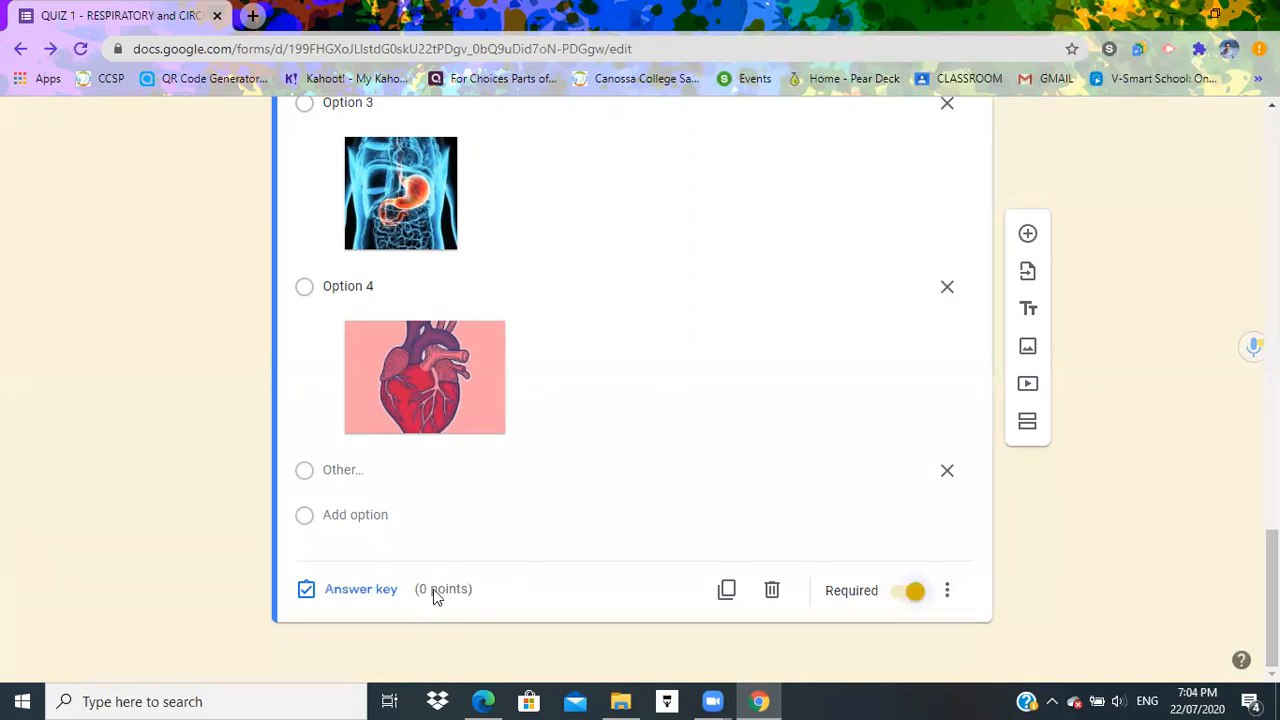
click(343, 598)
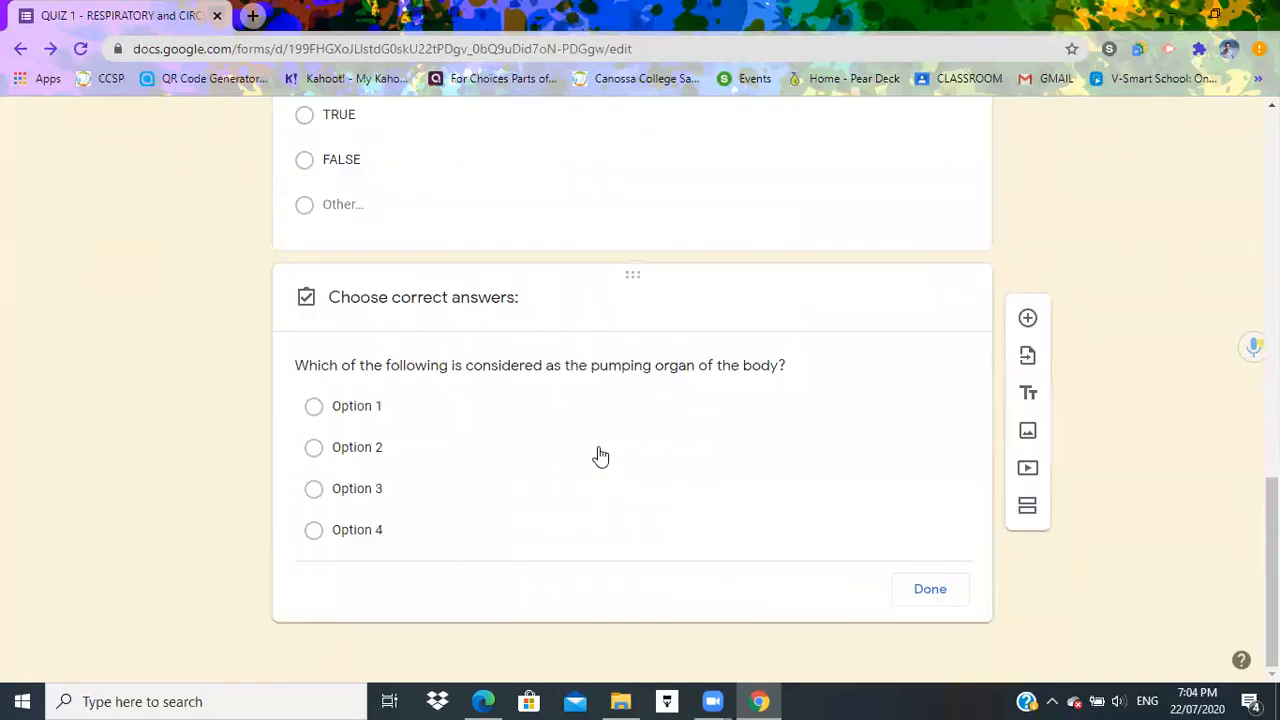
scroll(632, 390, down, 4)
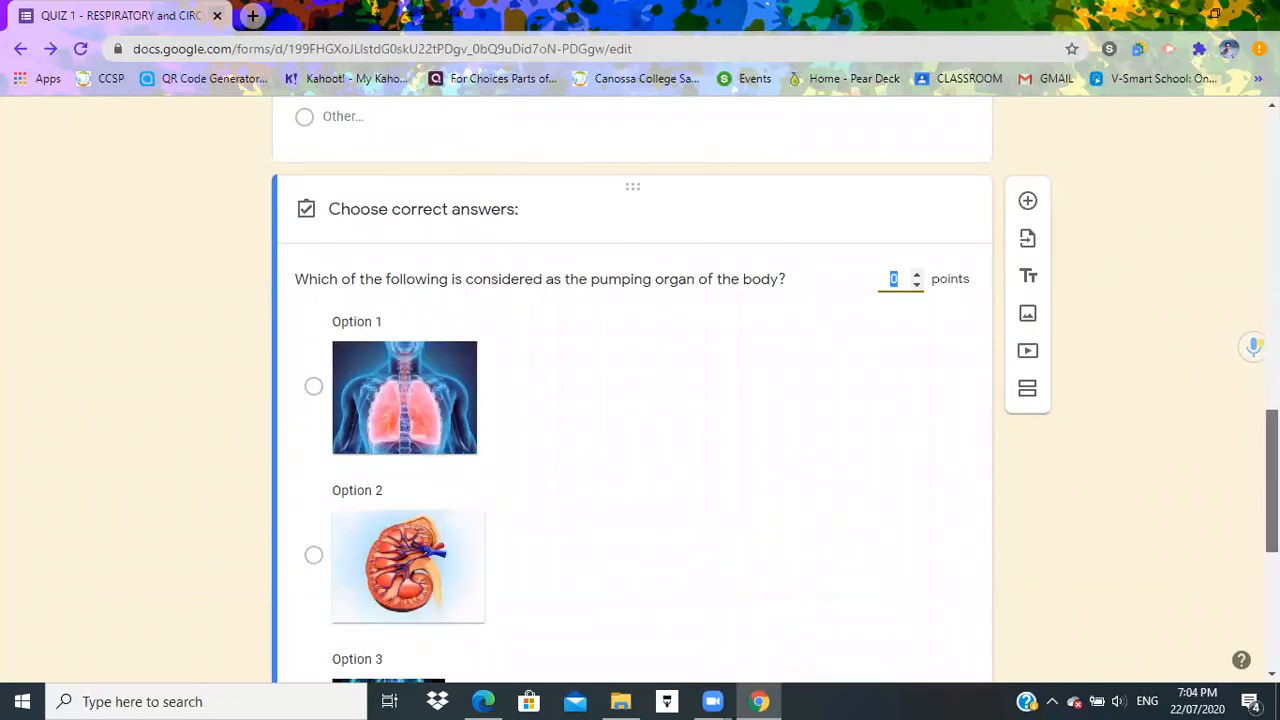
scroll(437, 453, down, 1)
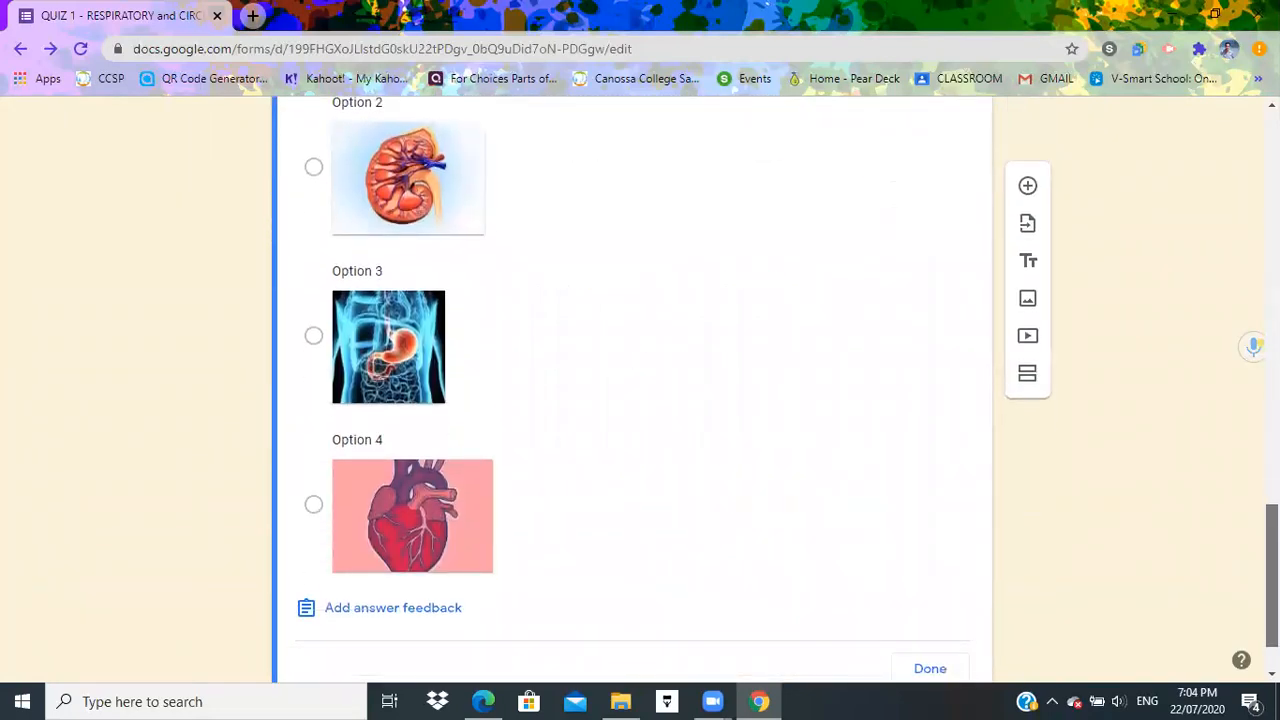
click(314, 507)
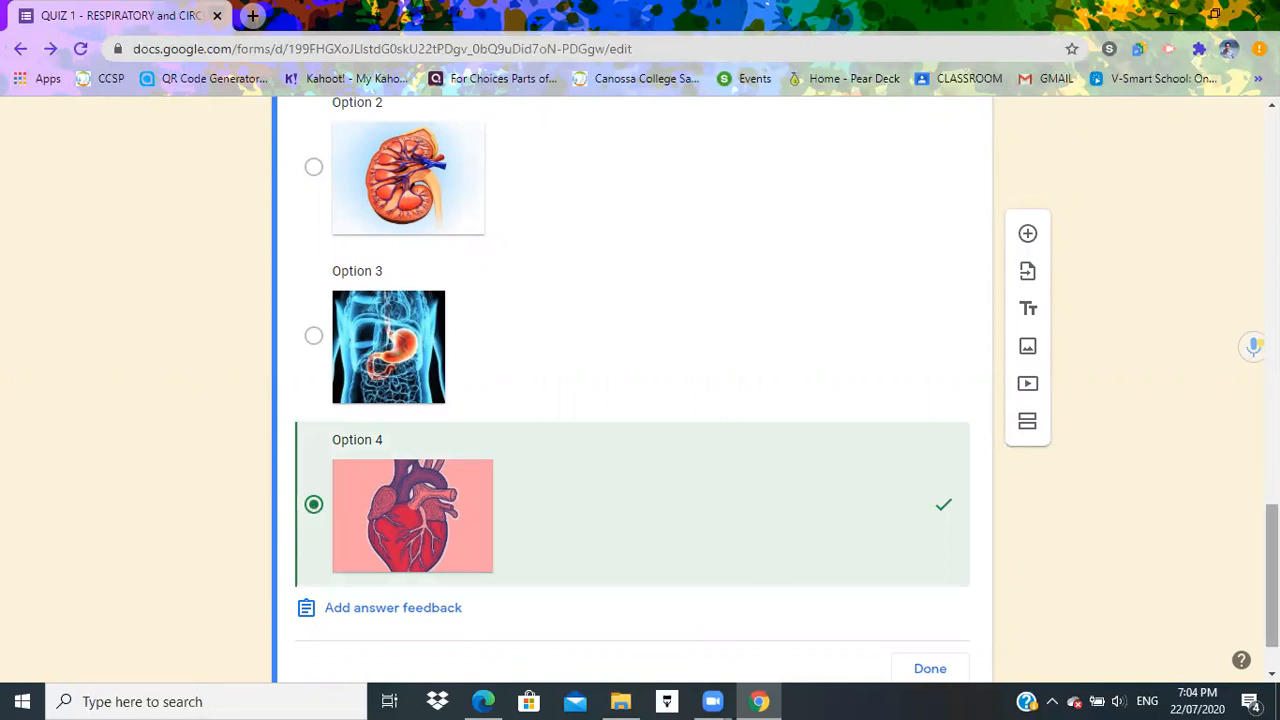
Step: Set the pumping organ question's score to 1 point and finish its answer key
scroll(797, 554, up, 3)
scroll(1237, 417, up, 2)
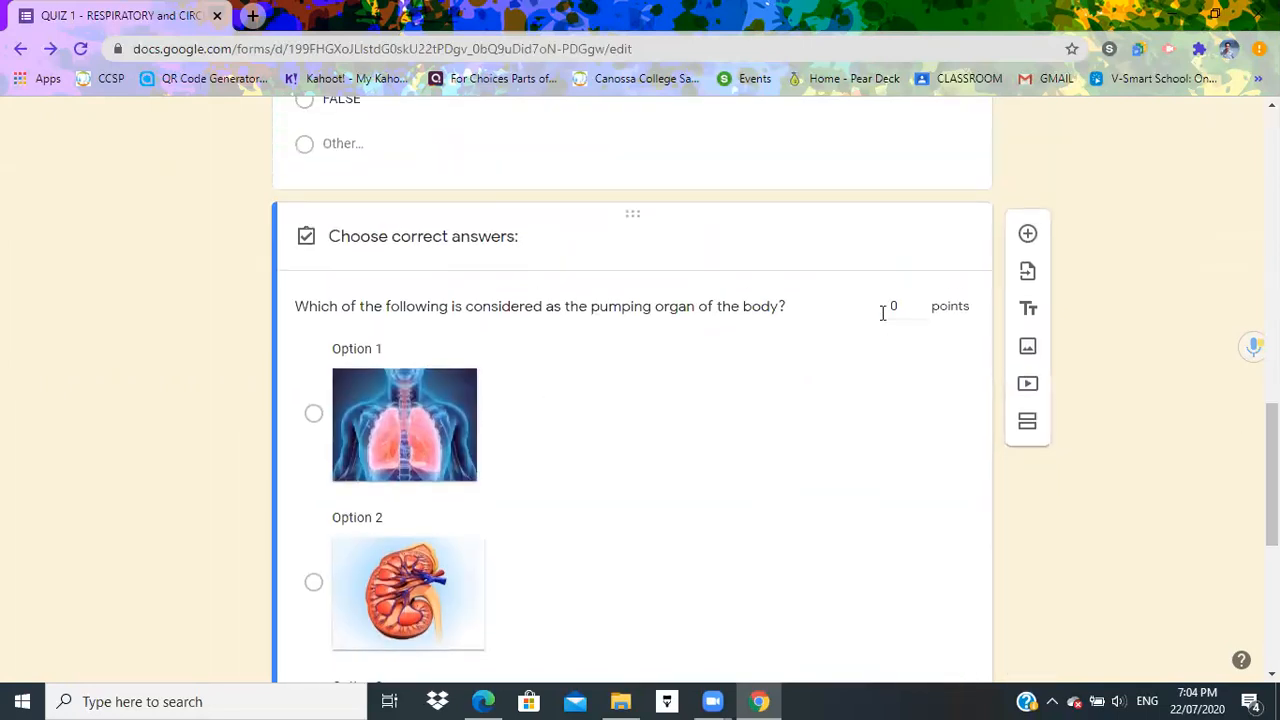
click(917, 305)
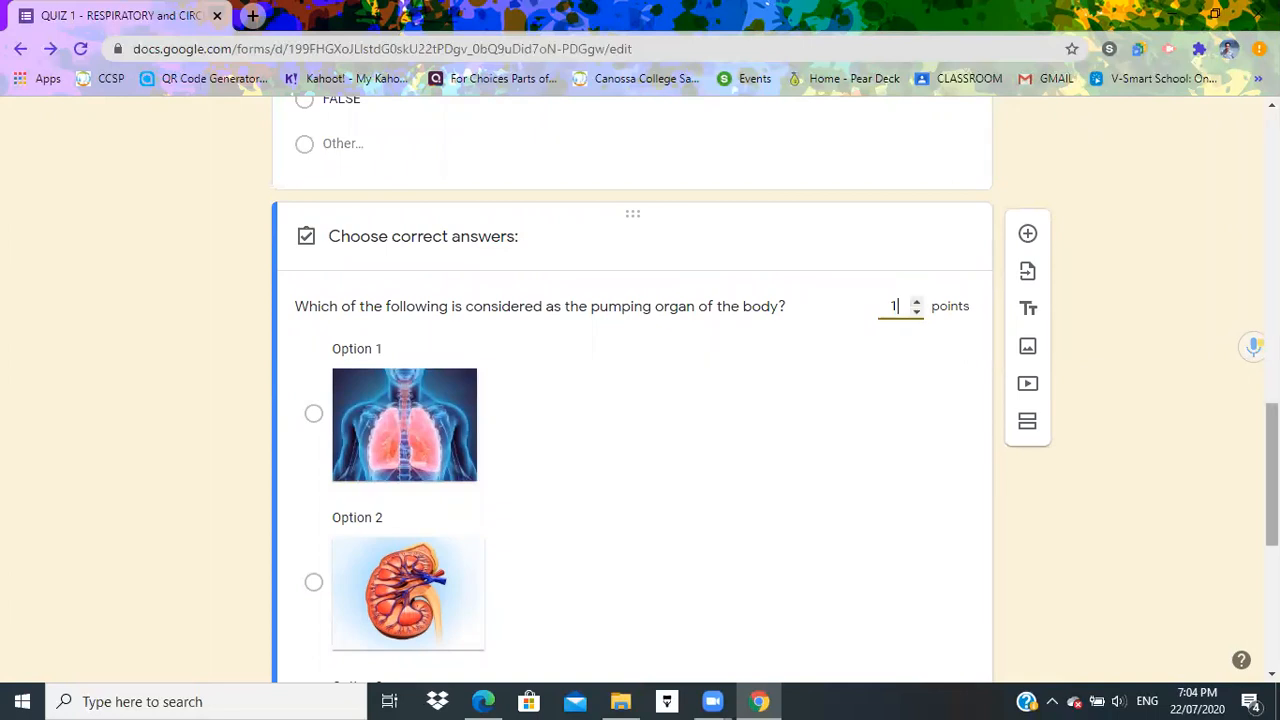
scroll(917, 306, down, 3)
scroll(633, 390, down, 3)
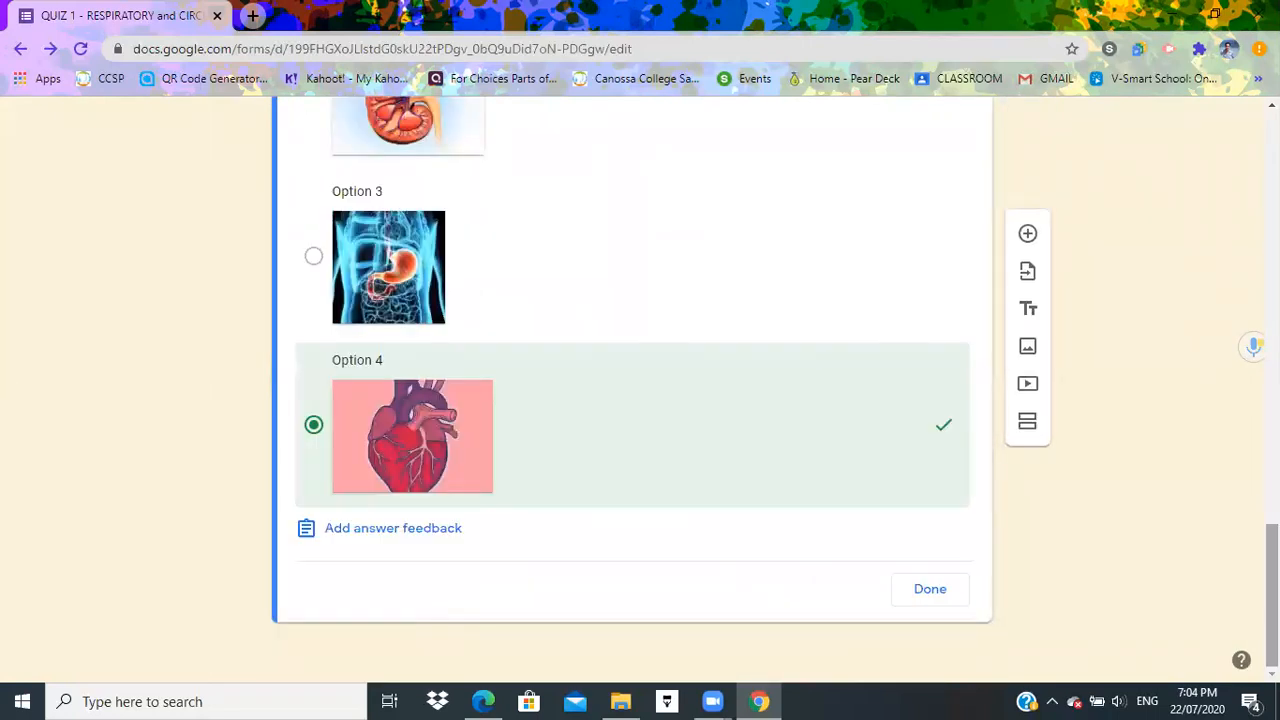
click(930, 598)
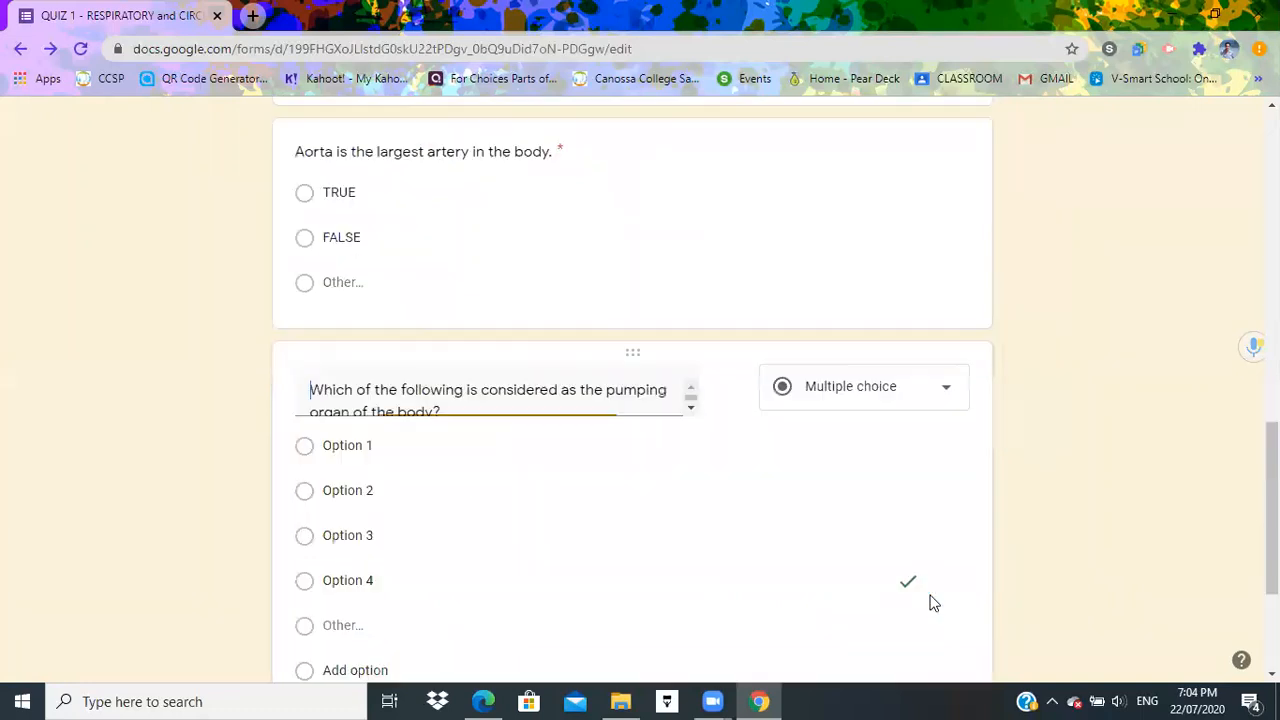
Step: Add a new question below the pumping organ question reading "Most arteries contain blood rich in _______."
scroll(1050, 603, down, 6)
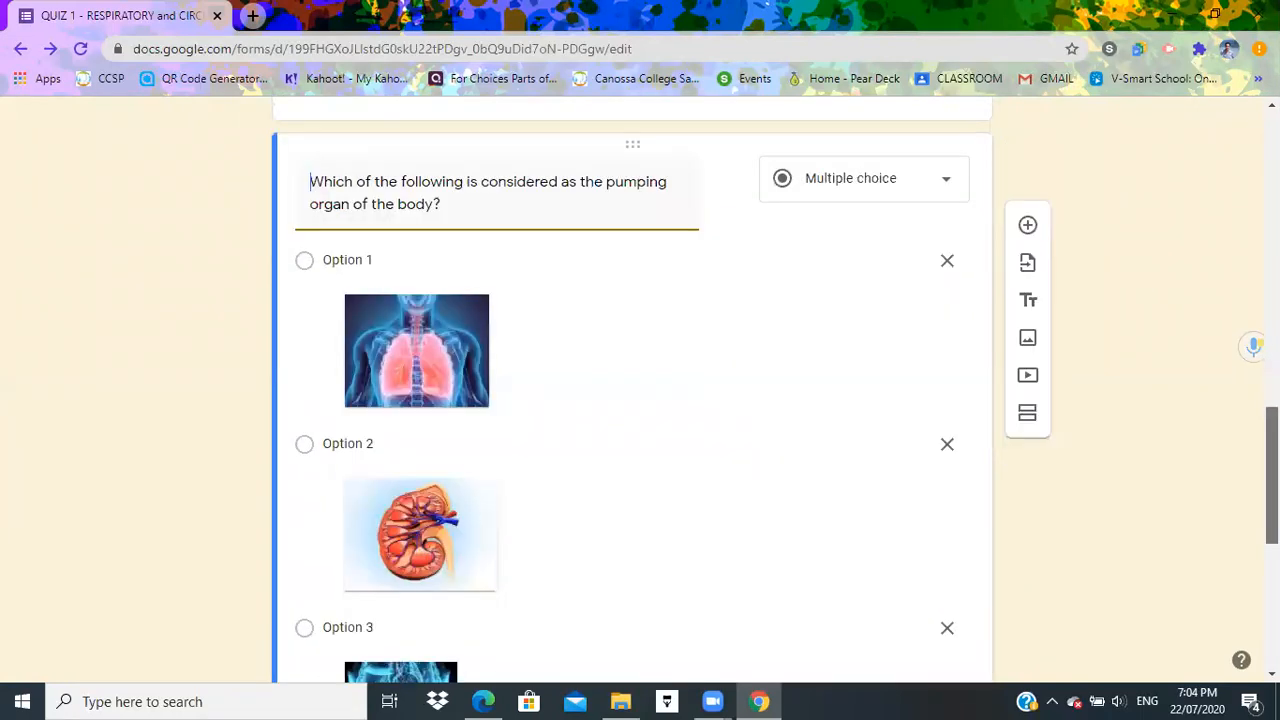
scroll(633, 390, down, 1)
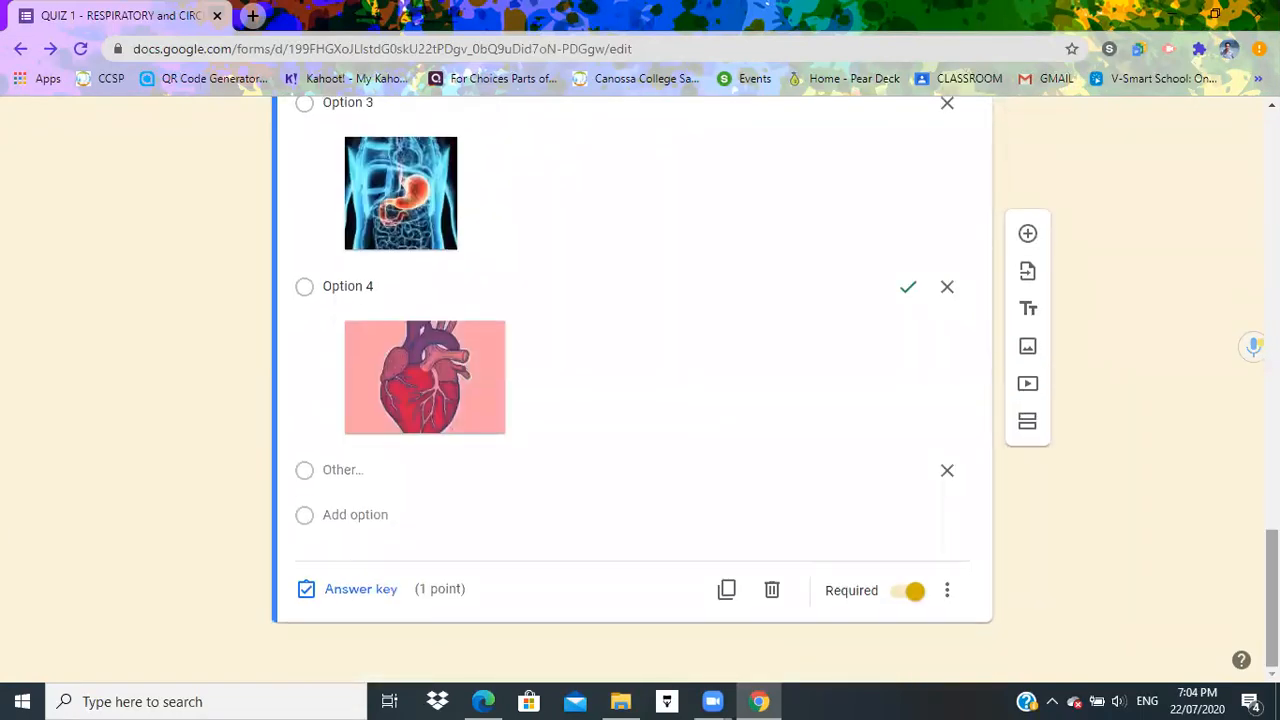
scroll(633, 390, up, 5)
scroll(633, 390, down, 5)
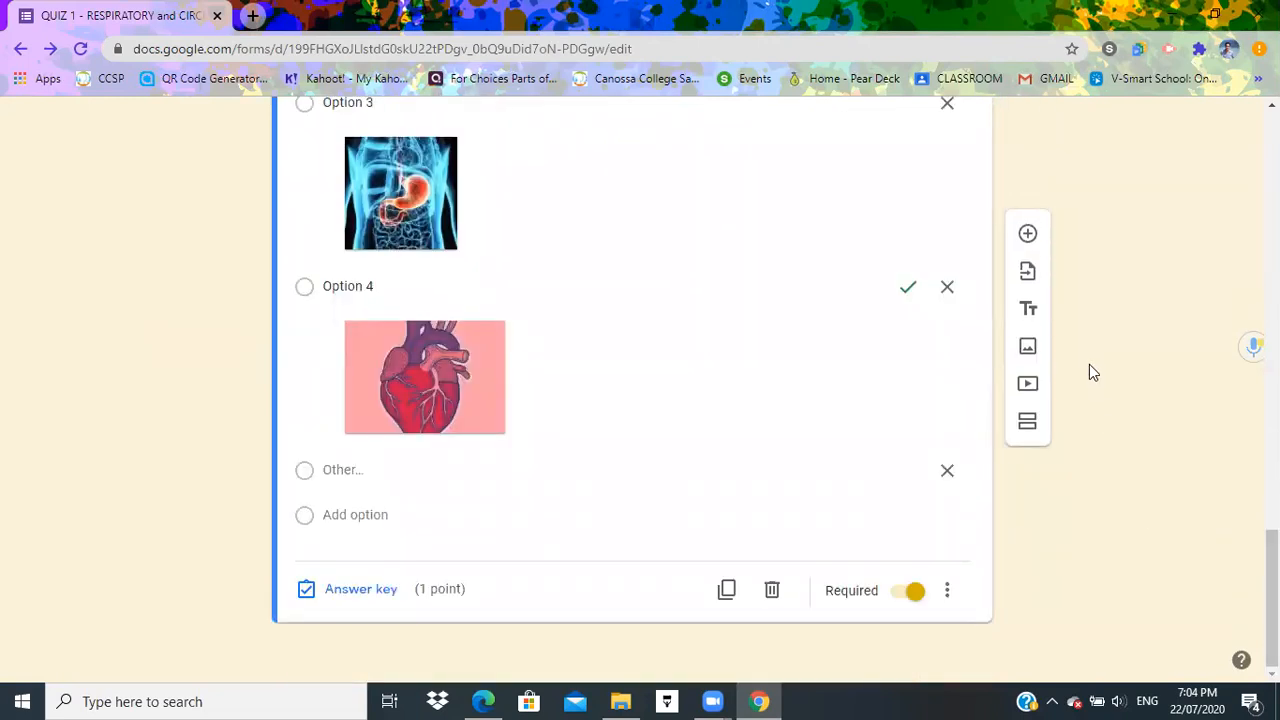
click(1028, 236)
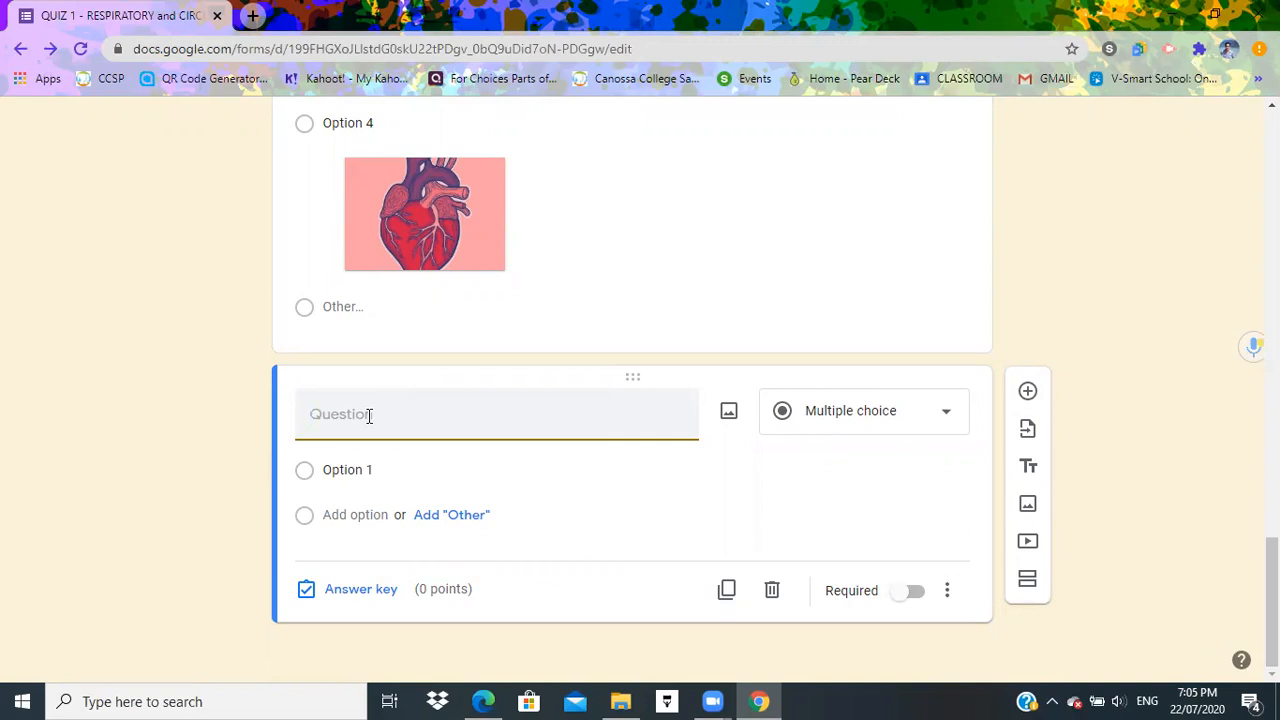
text(Most arteries contain blood rich in _______.)
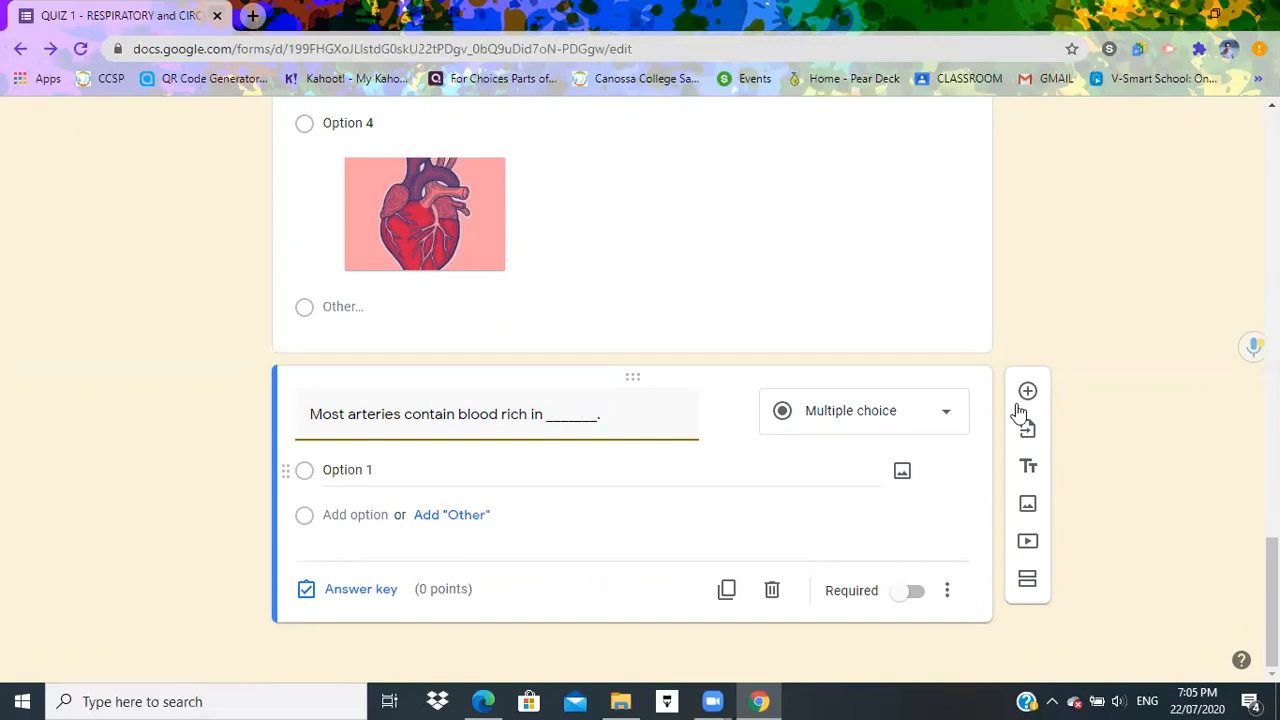
Step: Change the arteries question's type to Short answer and make it required
click(951, 425)
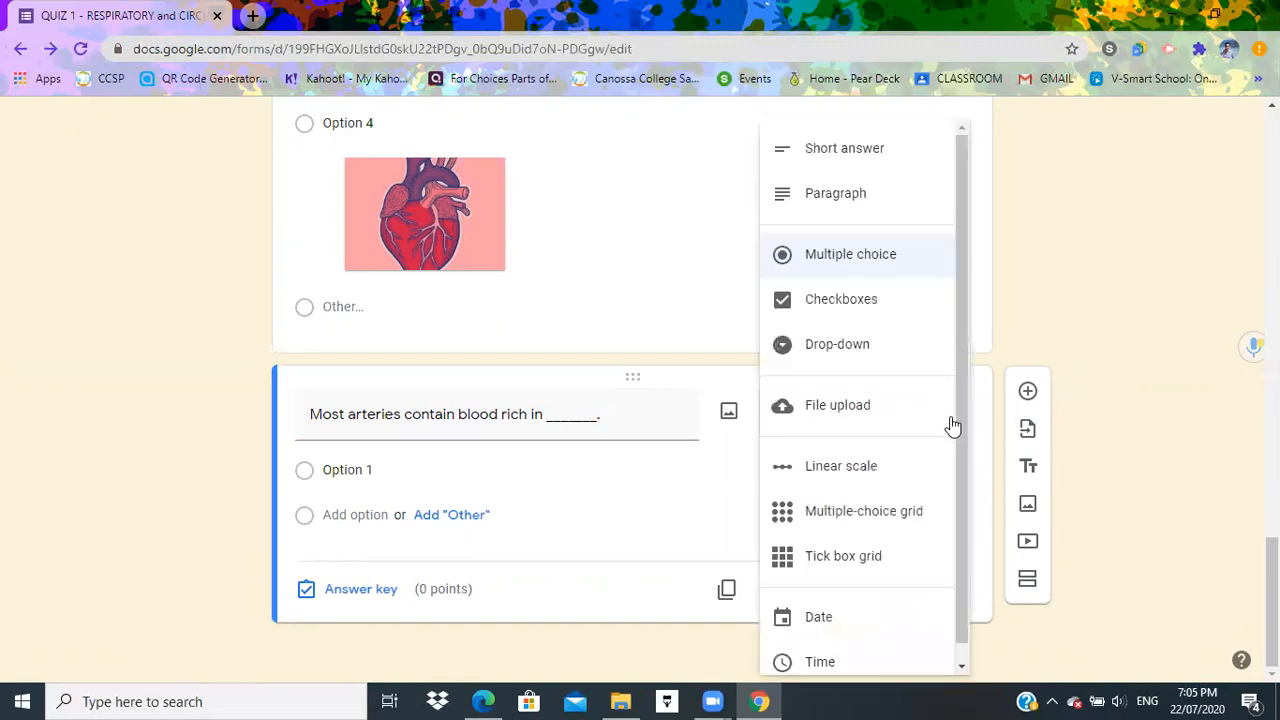
click(867, 162)
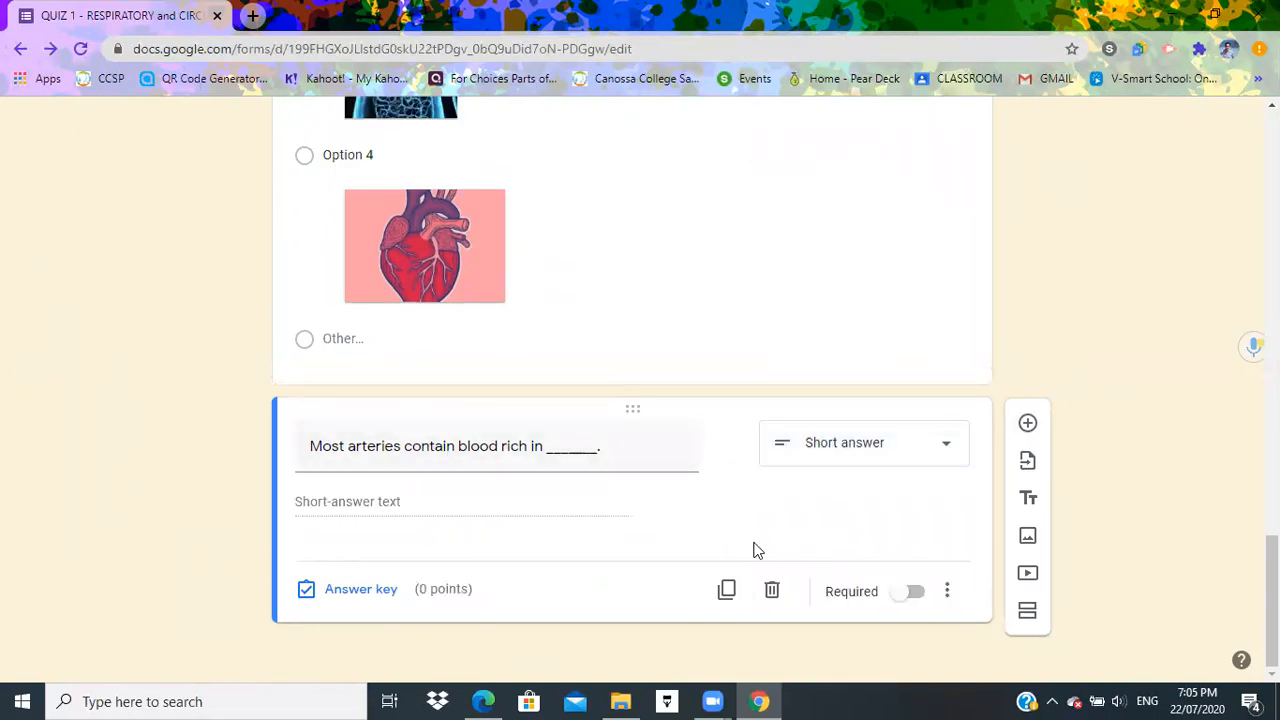
click(905, 598)
Step: Add an answer entry with the default text "Correct answer" to the arteries question's answer key and close the key
click(362, 592)
click(363, 541)
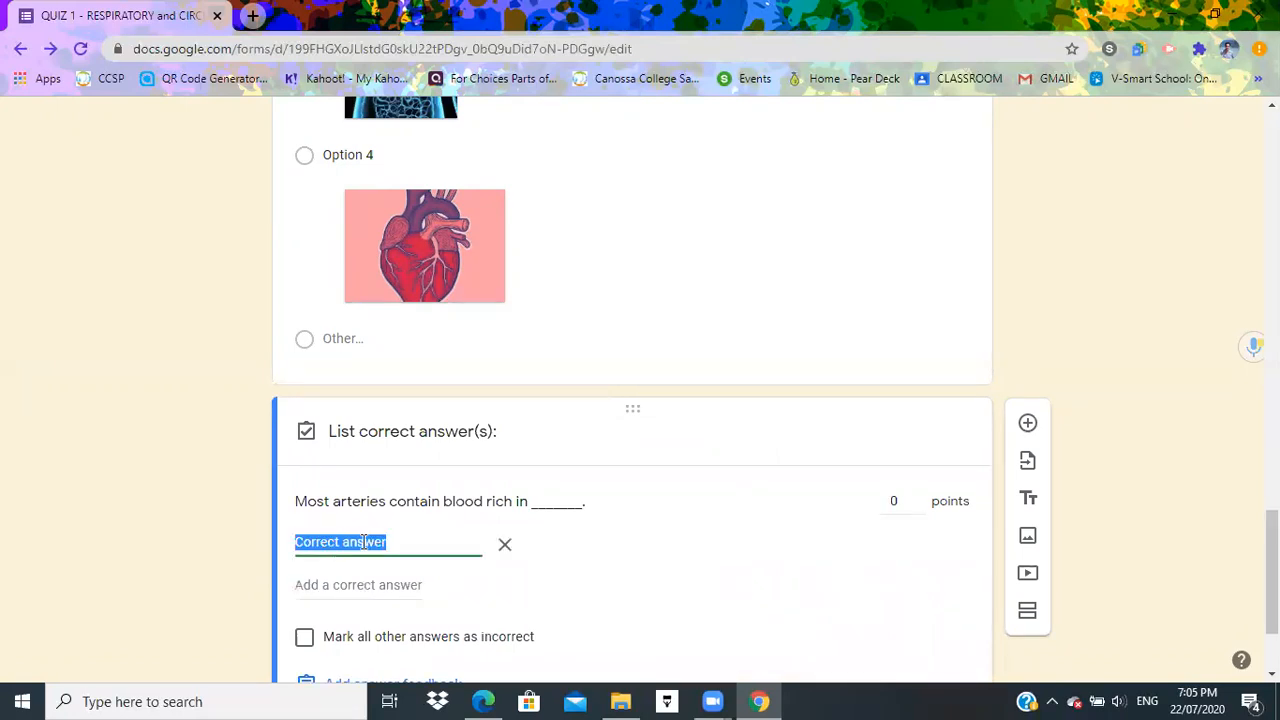
click(599, 505)
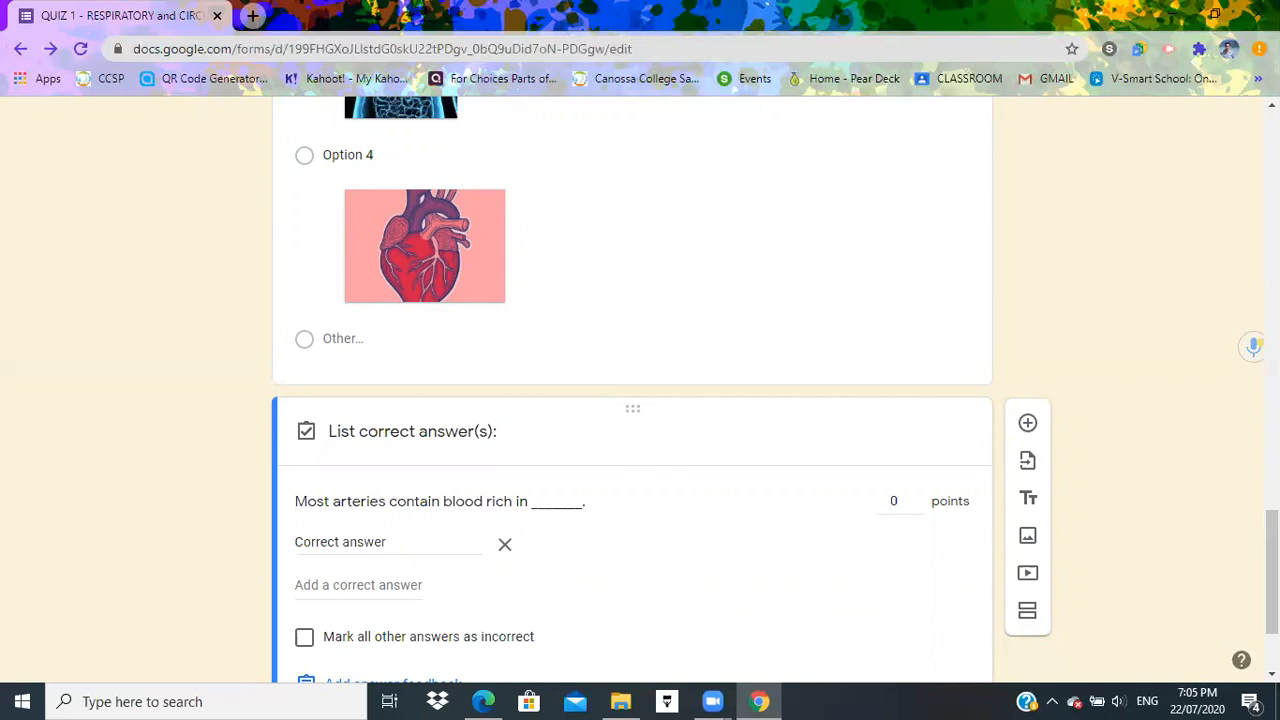
scroll(483, 460, down, 2)
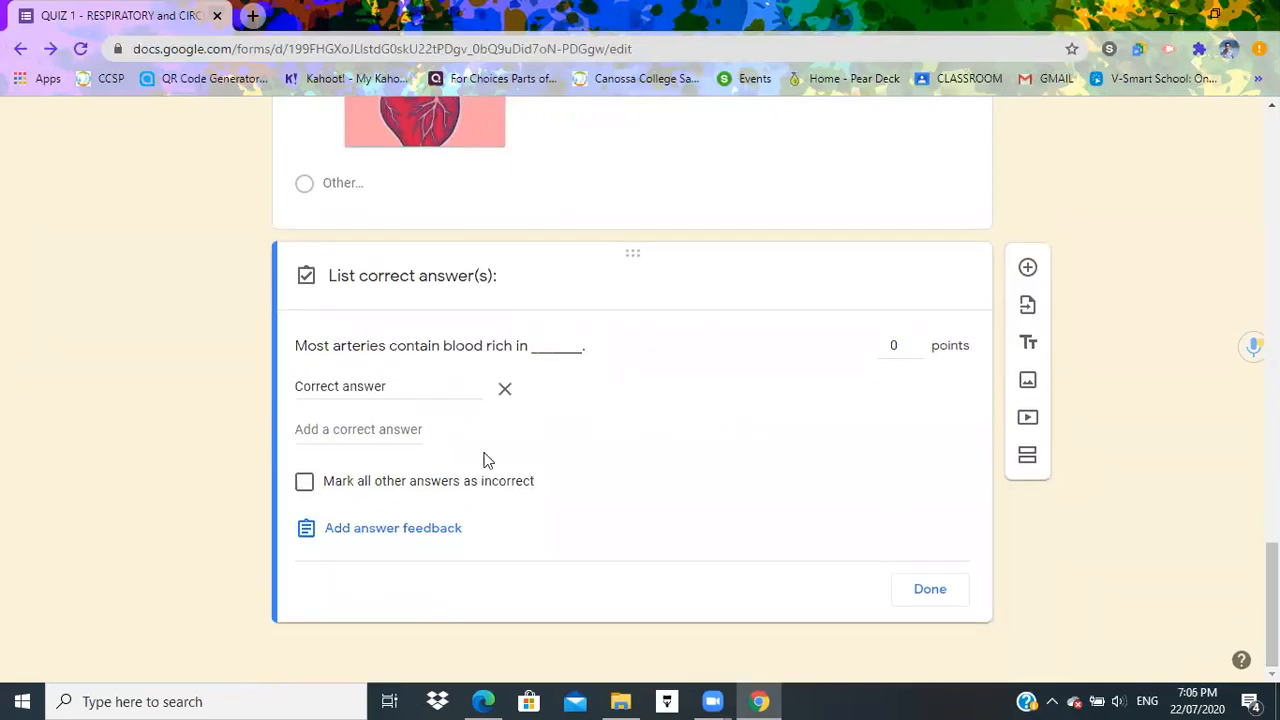
click(921, 590)
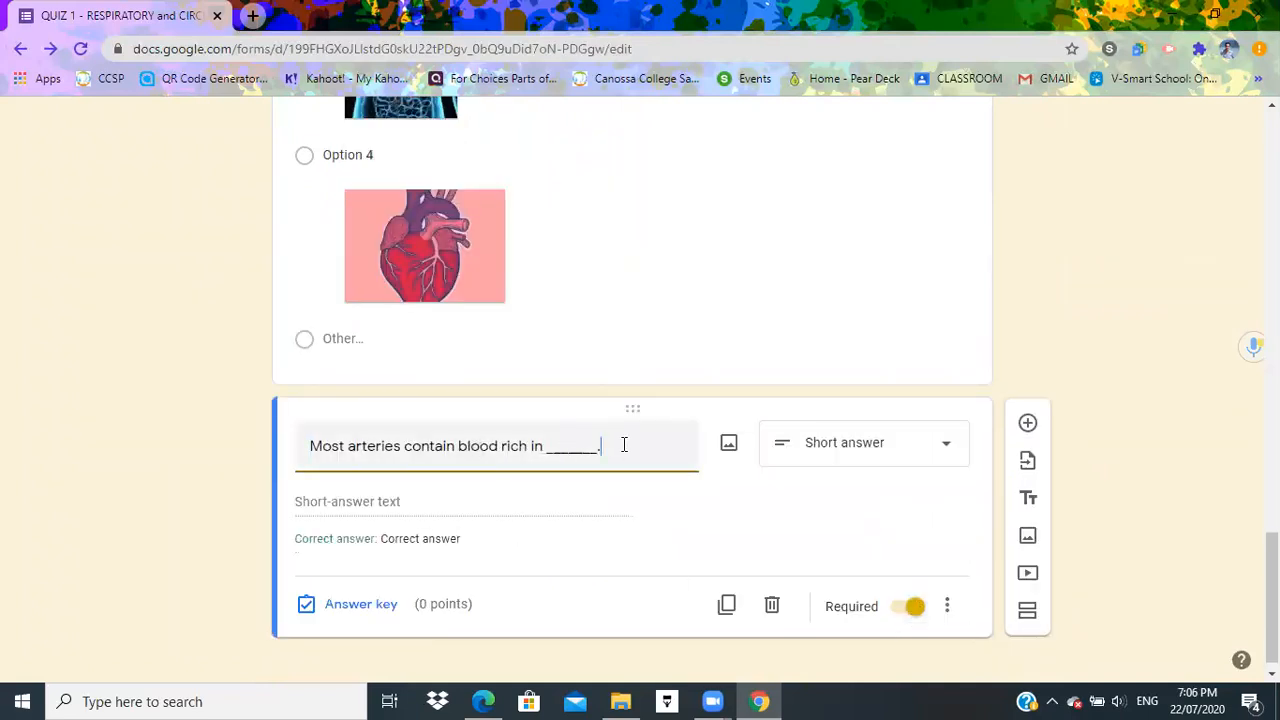
Step: Append "NOTE: Please encode your answer in CAPITAL LETTERS." to the arteries question's text
text(NOTE:)
text(Please )
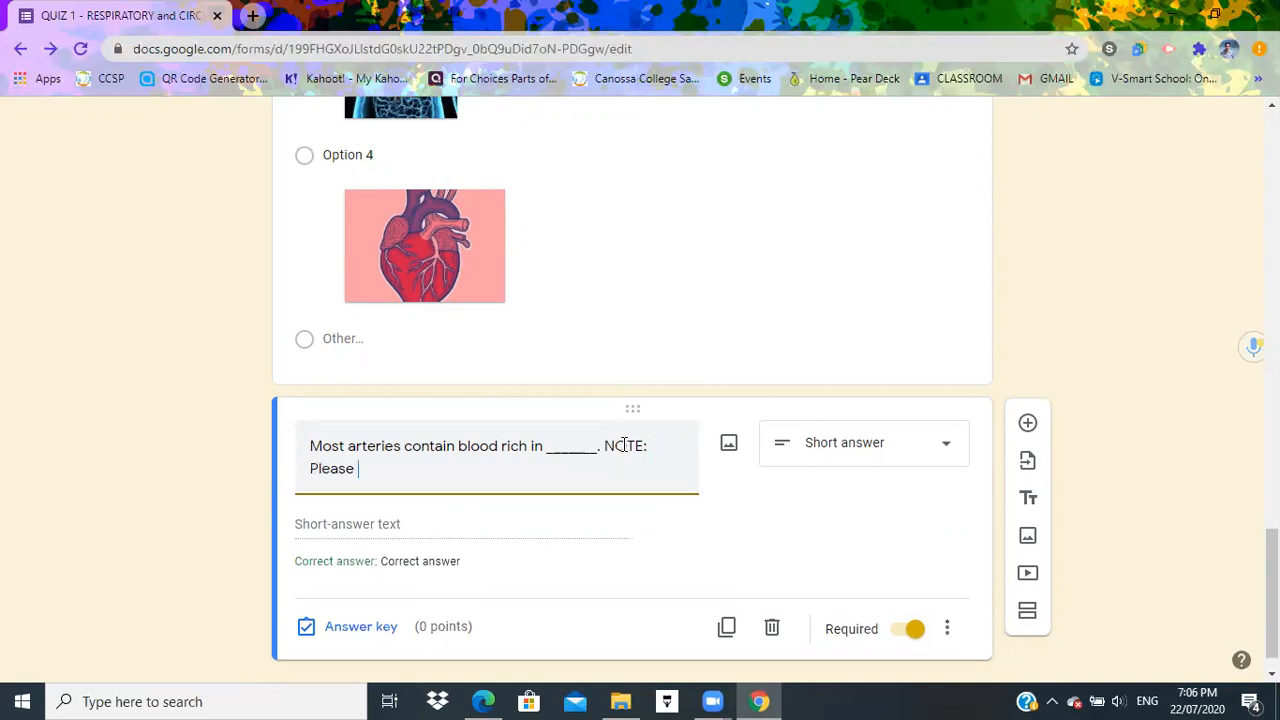
text(encode your answer)
key(BackSpace)
key(BackSpace)
text(er )
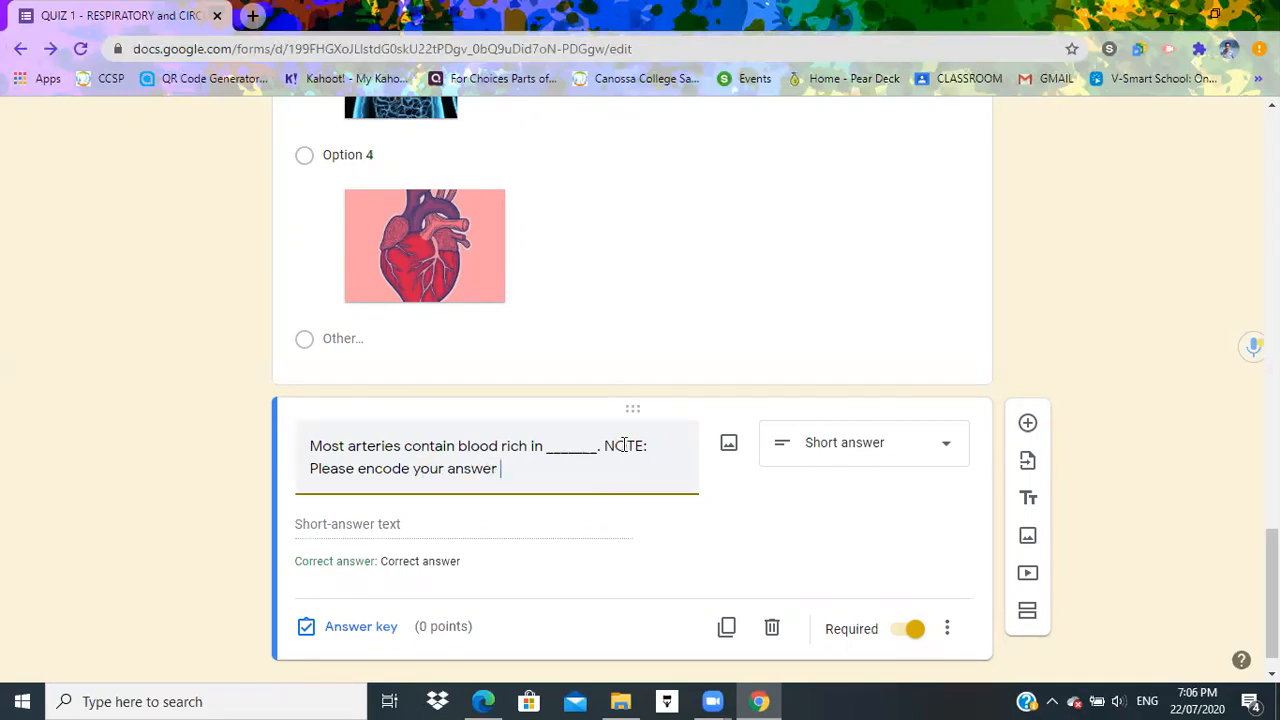
text(in CAPITAL LETTERS>)
key(BackSpace)
text(.)
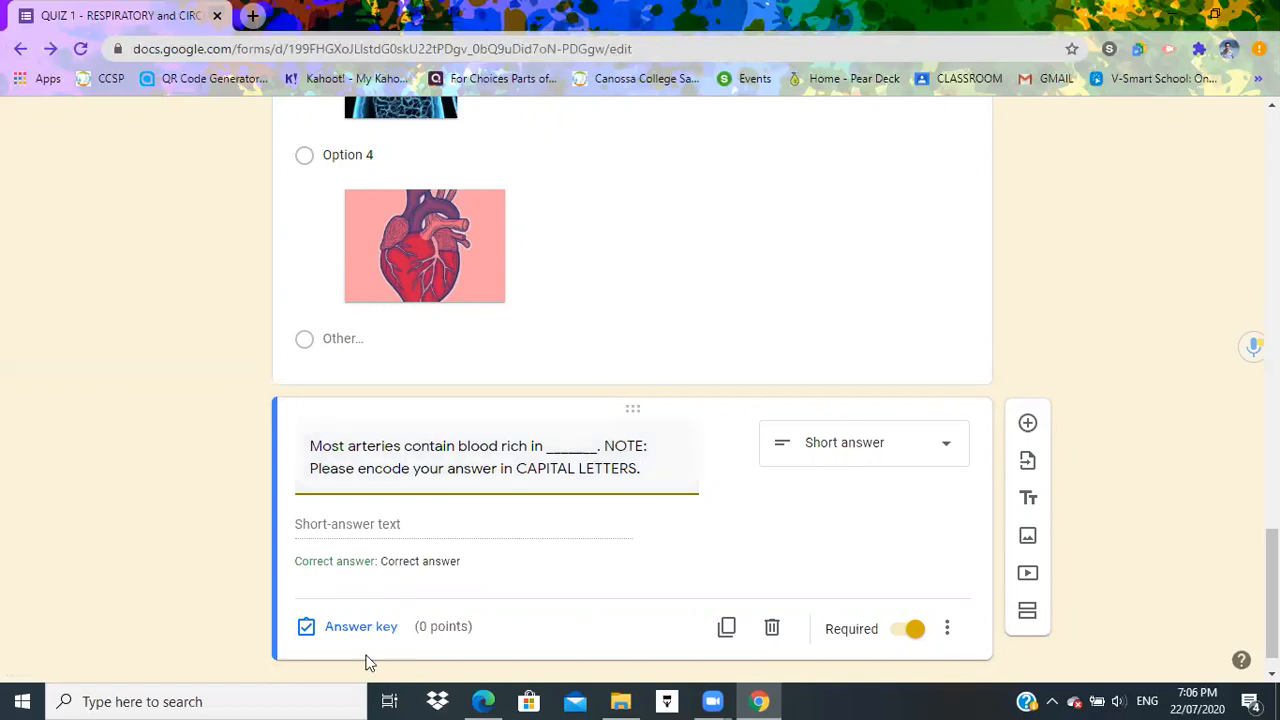
Step: Enter CO2 as a correct answer in the arteries question's answer key
click(355, 628)
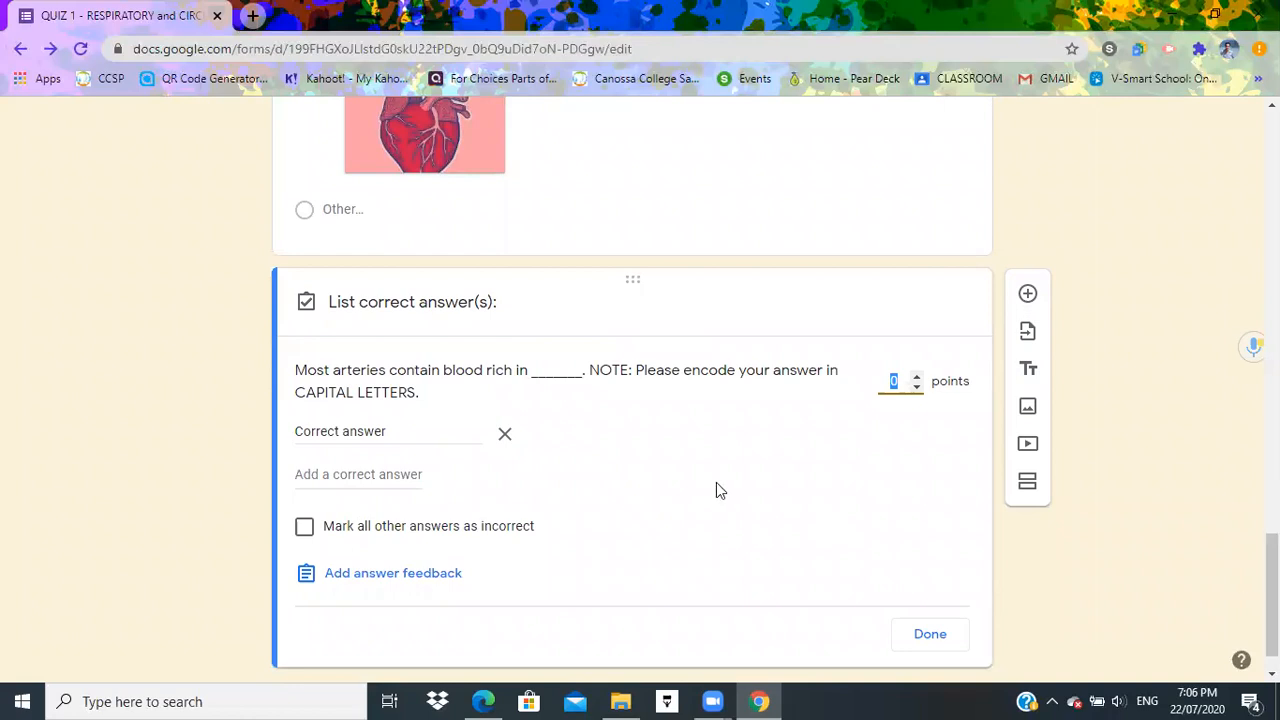
click(348, 428)
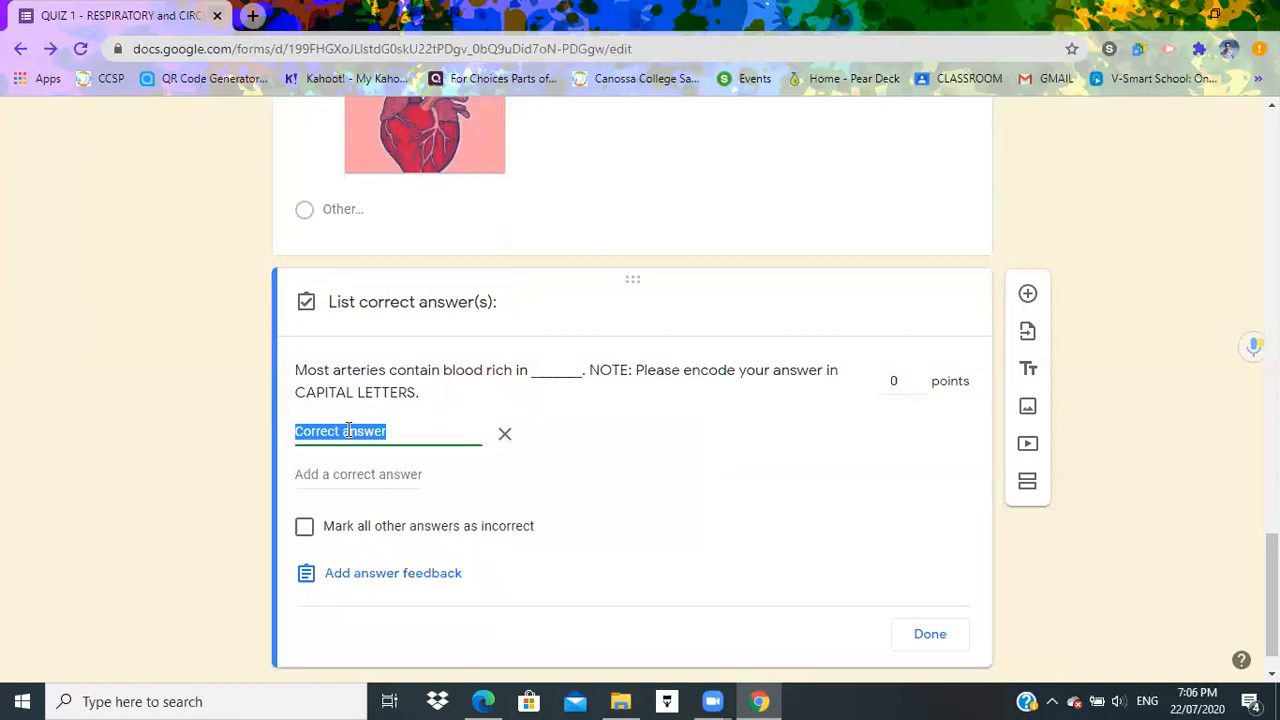
text(CO@)
key(BackSpace)
text(2)
click(343, 472)
double_click(348, 424)
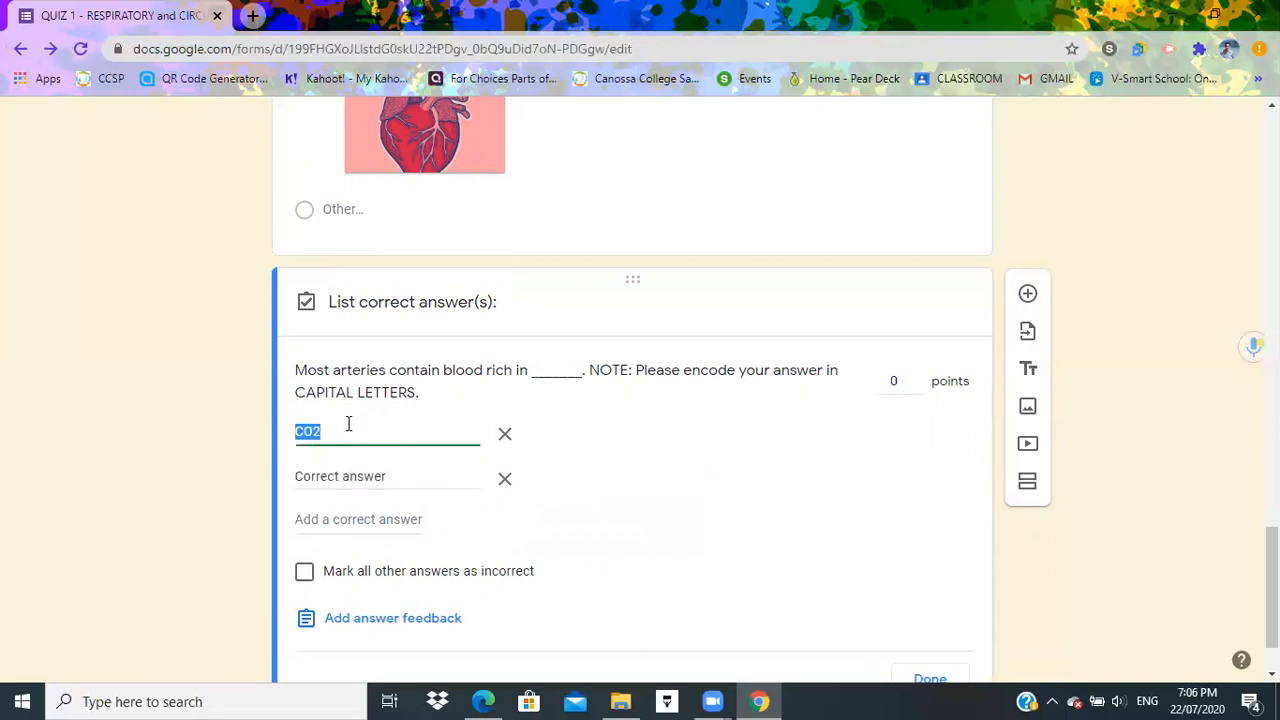
Step: Replace the CO2 entry in the arteries question's answer key with O2 and add OXYGEN as a second correct answer
click(348, 424)
key(BackSpace)
key(BackSpace)
key(BackSpace)
key(BackSpace)
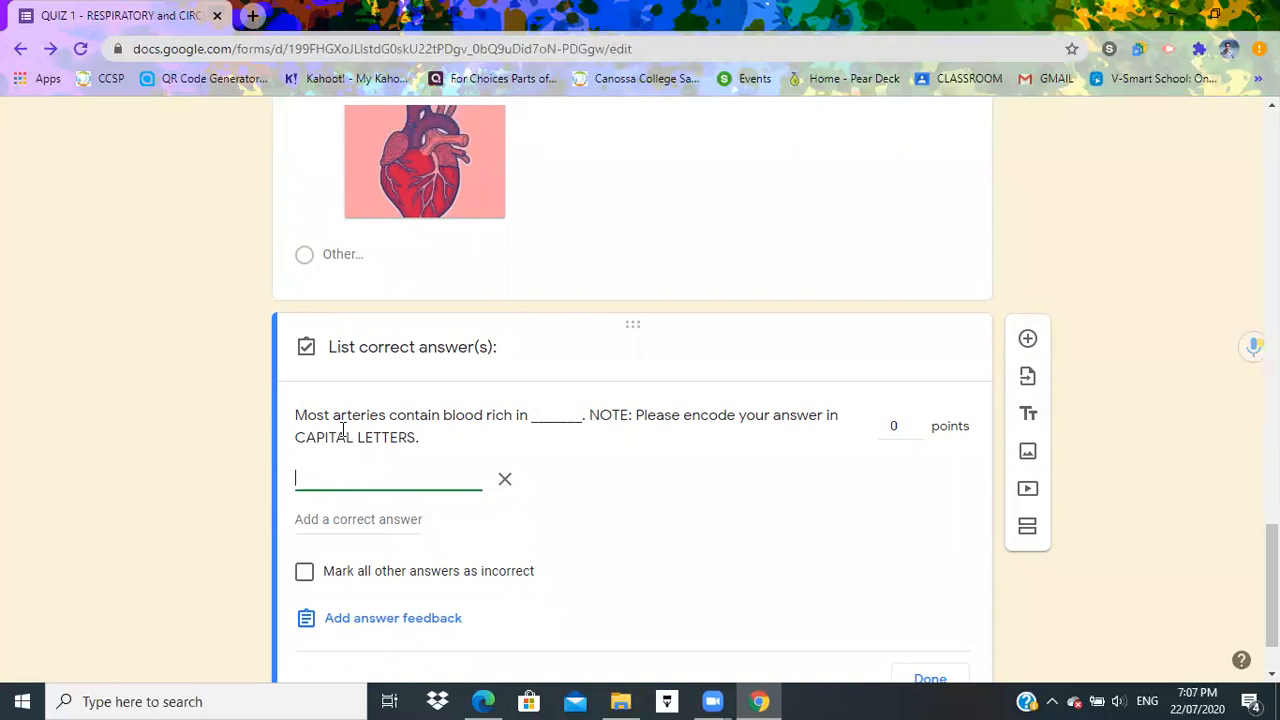
text(O2)
click(330, 521)
text(O)
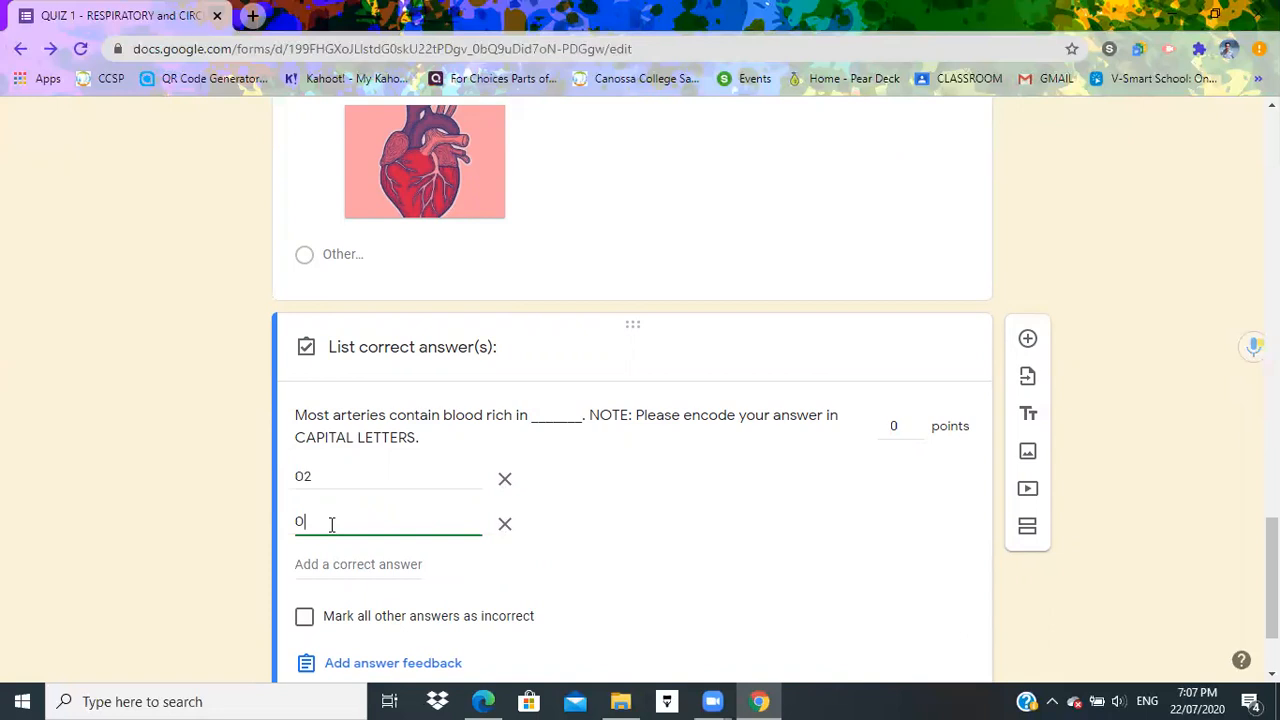
text(XYGEN)
Step: Mark all other answers to the arteries question as incorrect, set its score to 1 point and finish the answer key
click(304, 619)
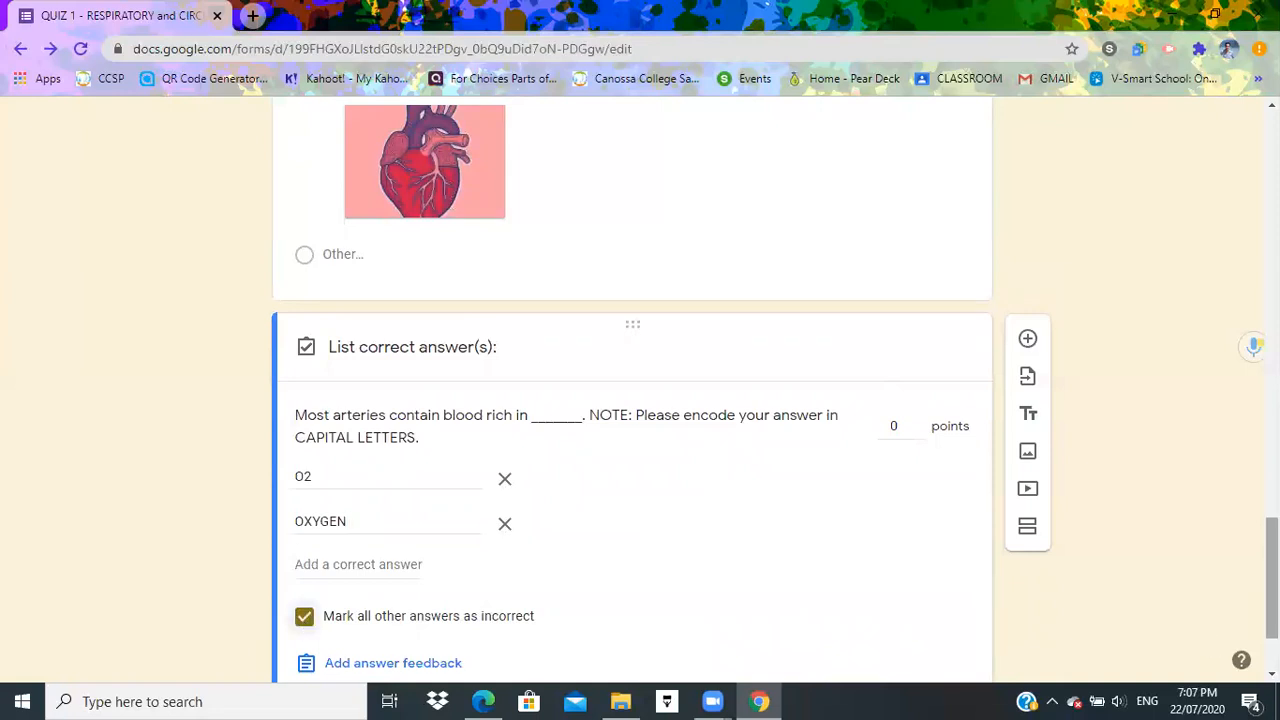
scroll(1270, 600, down, 2)
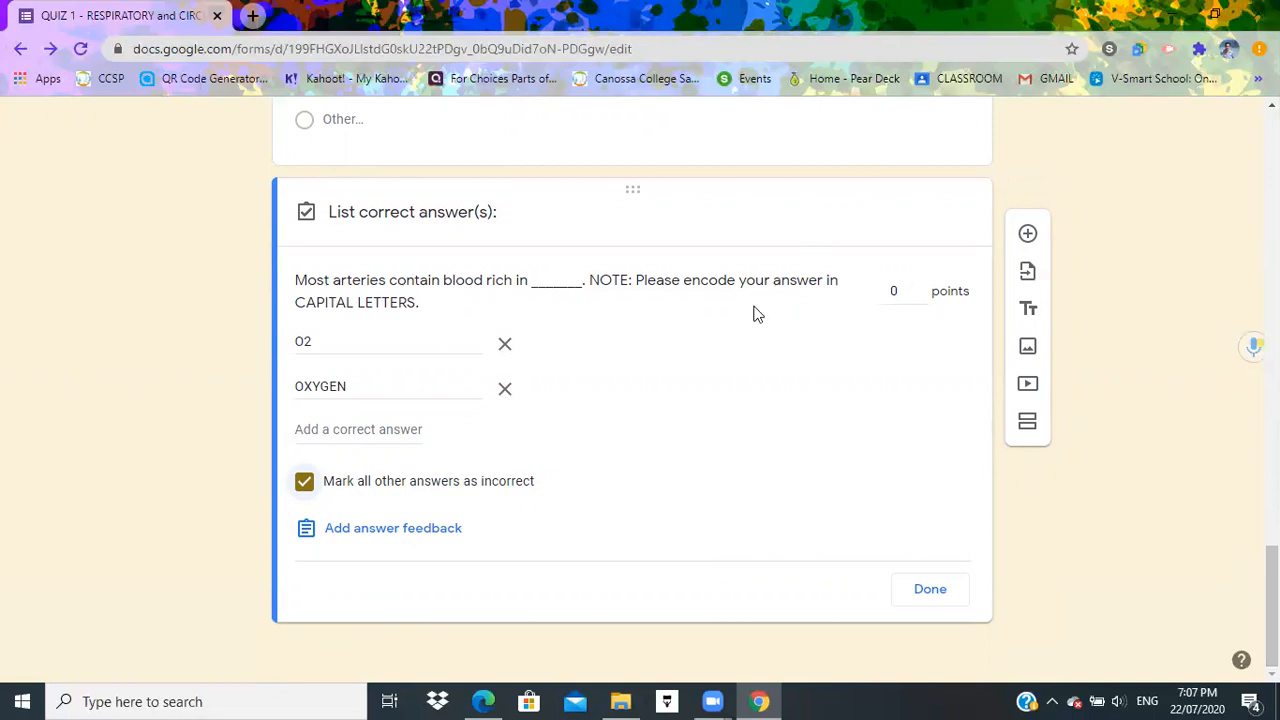
click(917, 287)
click(930, 591)
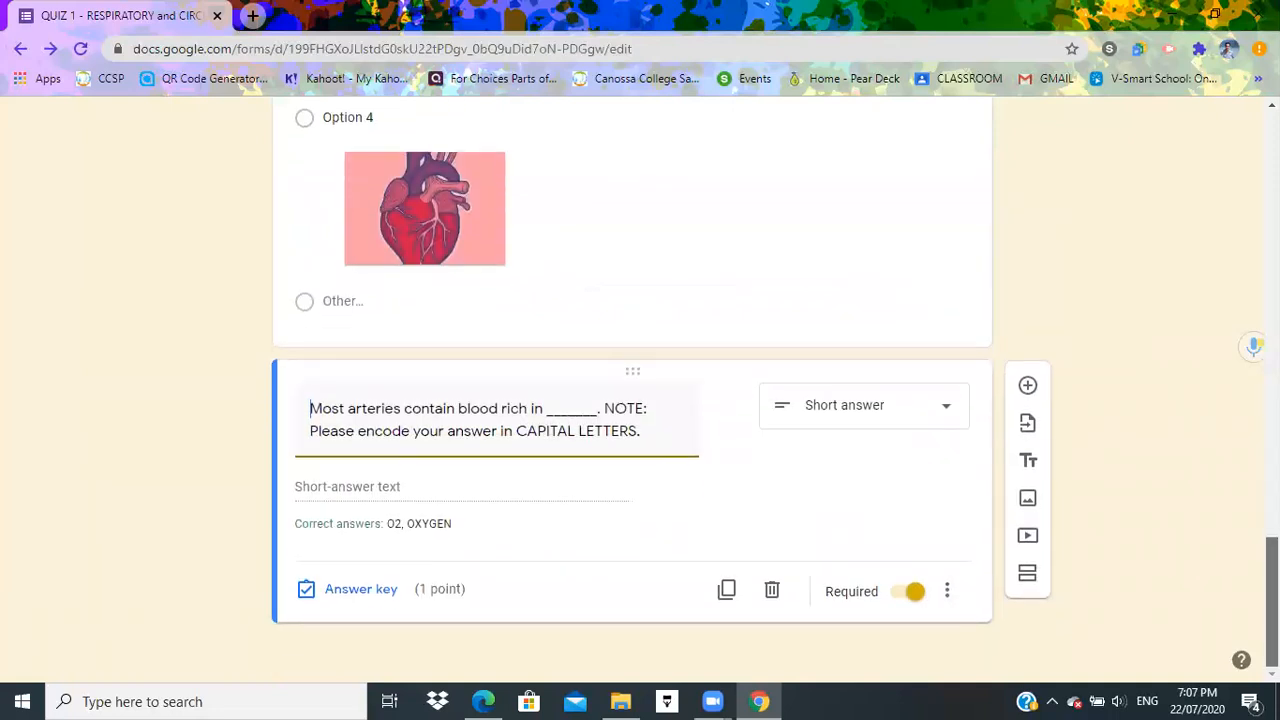
Step: Open a preview of the quiz as respondents see it
scroll(632, 390, up, 20)
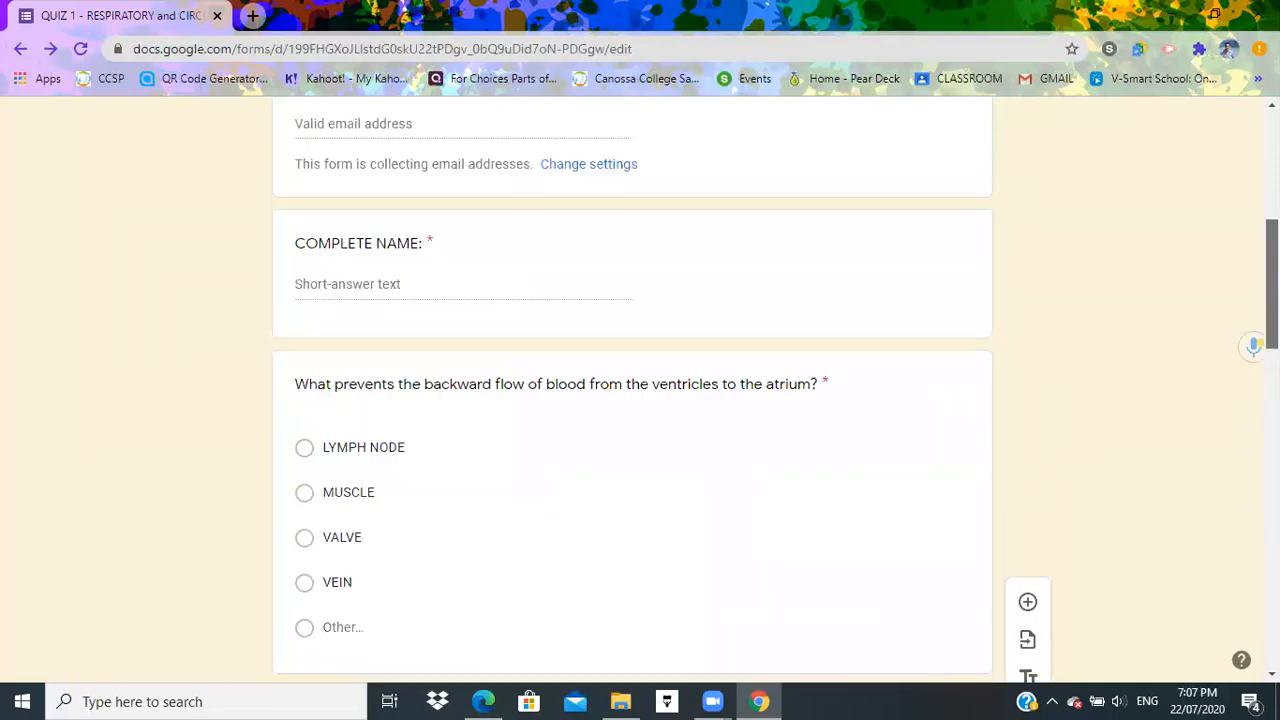
scroll(632, 390, down, 20)
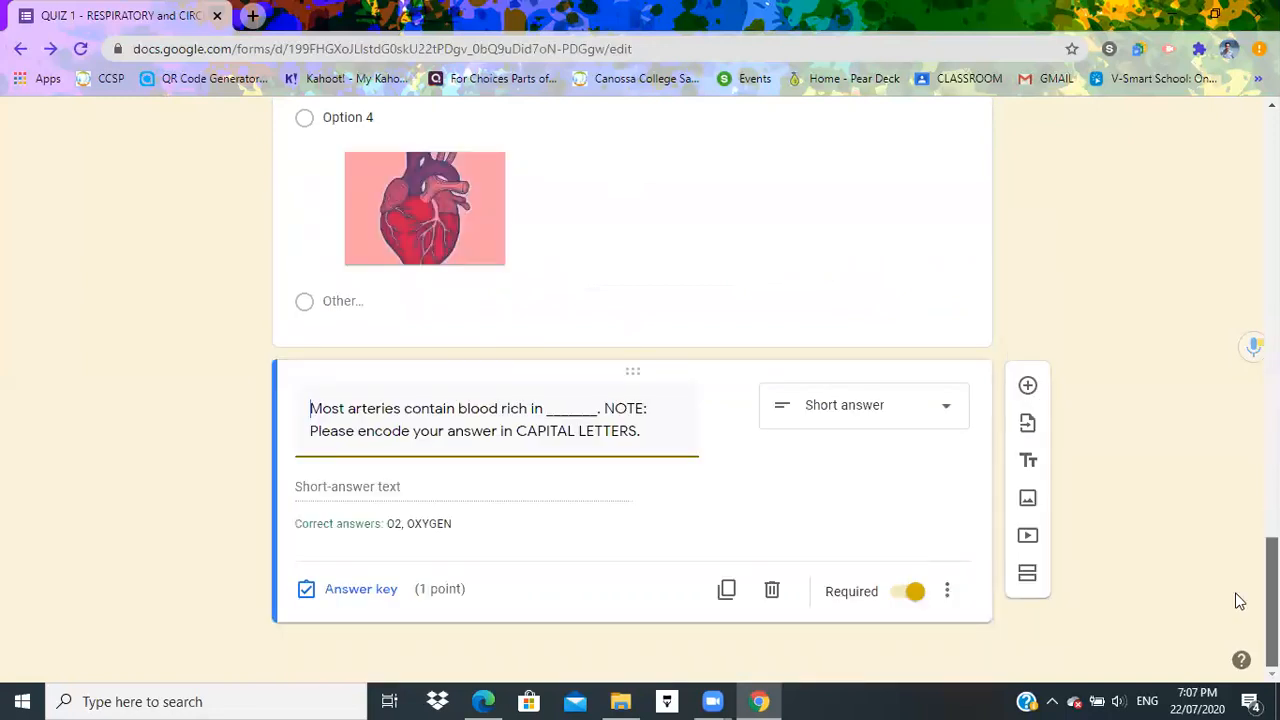
scroll(632, 390, up, 13)
scroll(632, 390, up, 10)
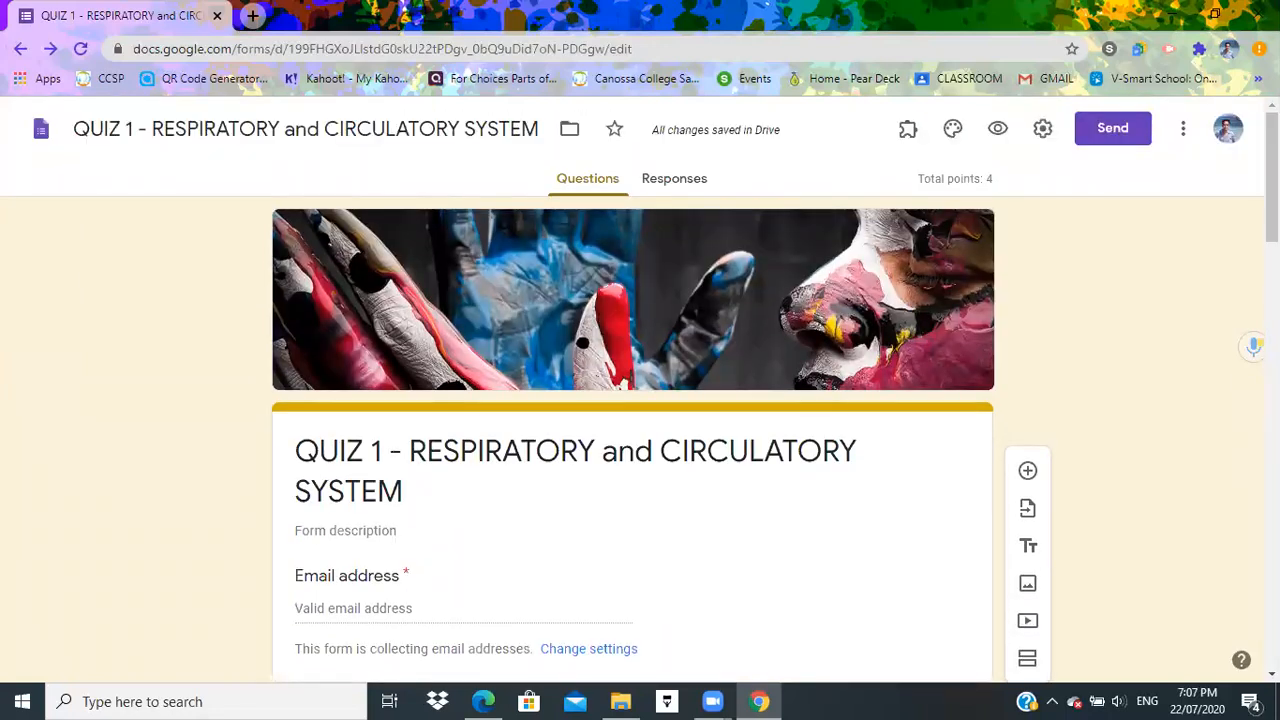
click(997, 138)
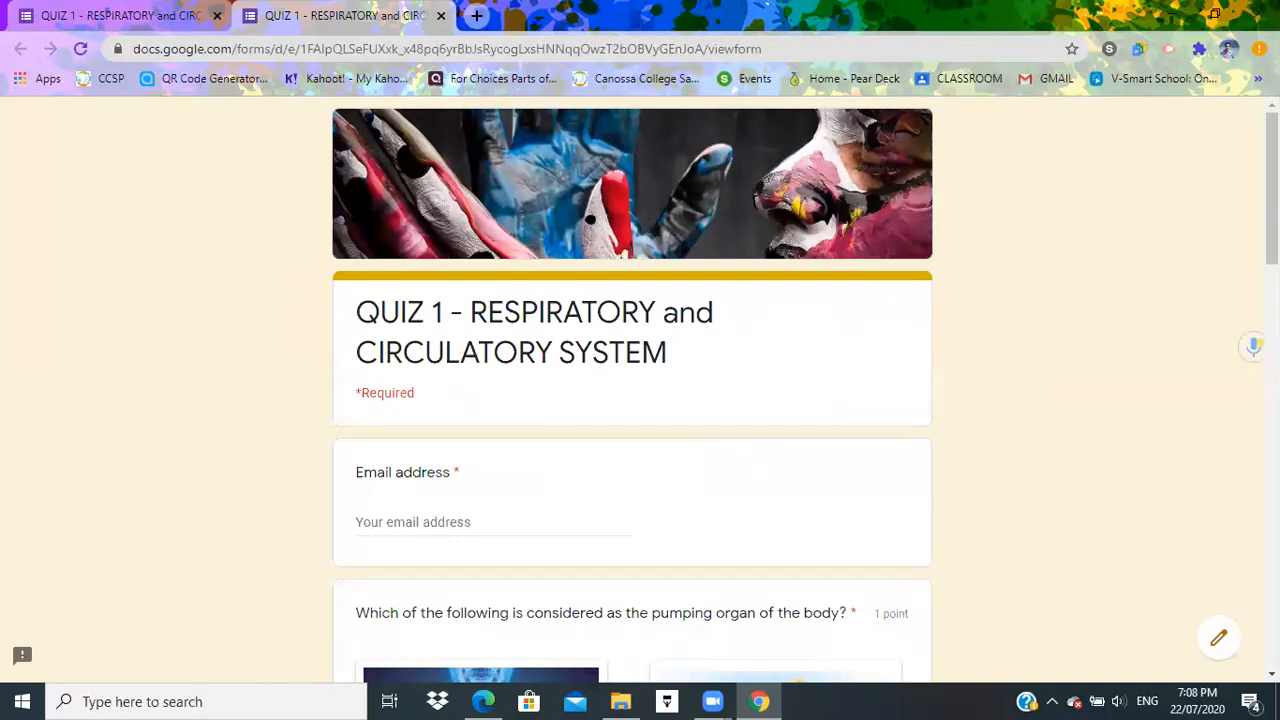
Step: Examine the quiz title, the email address field and the pumping organ question with its picture options in the preview
scroll(640, 400, down, 2)
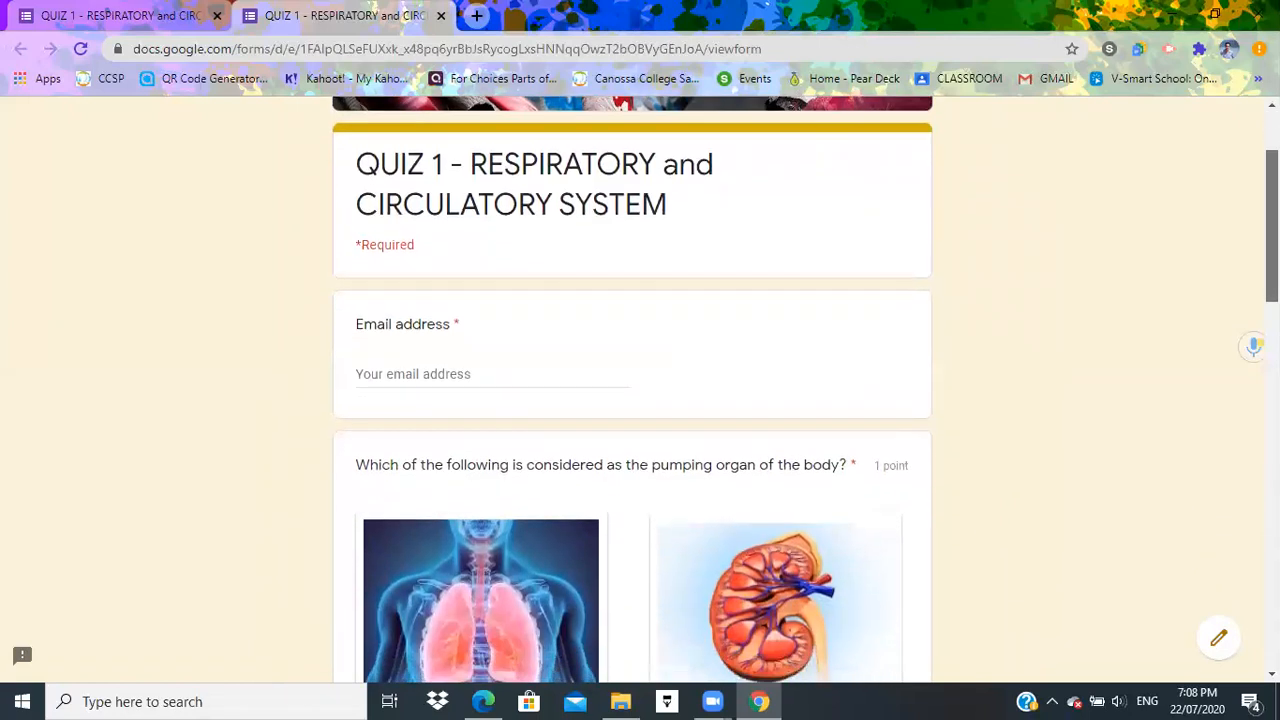
scroll(640, 400, down, 6)
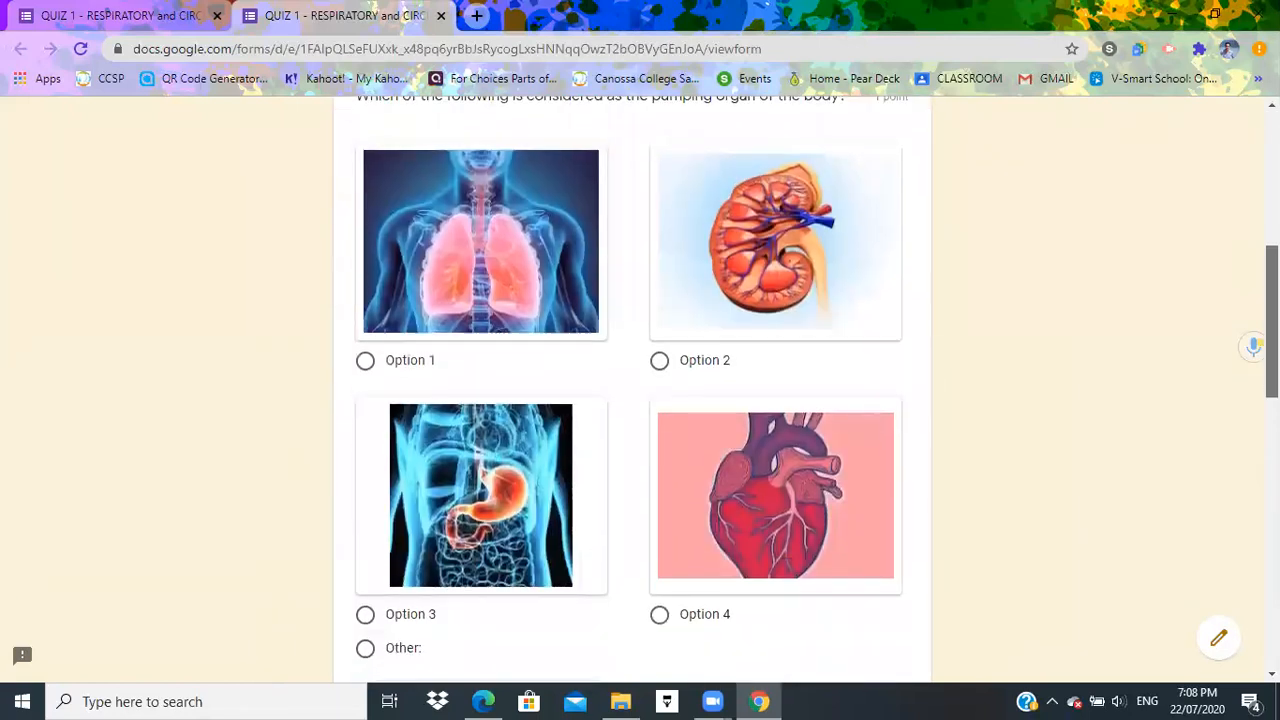
scroll(489, 421, up, 8)
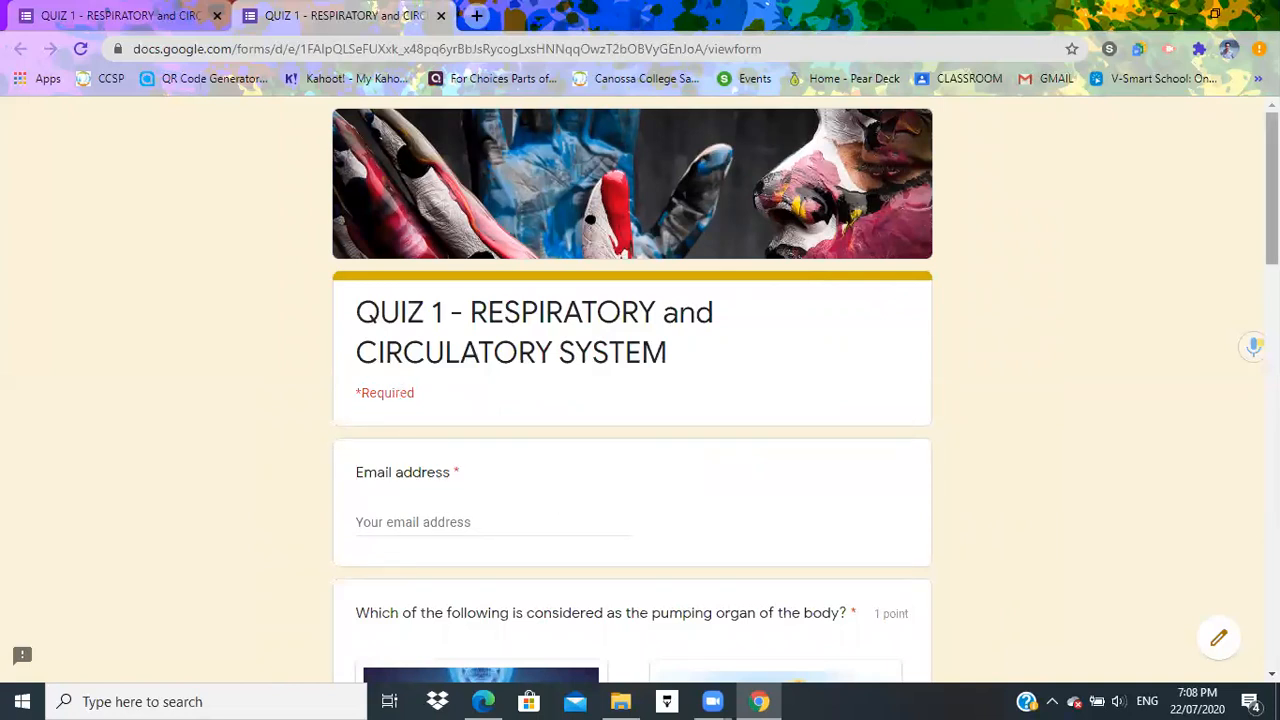
scroll(641, 409, down, 2)
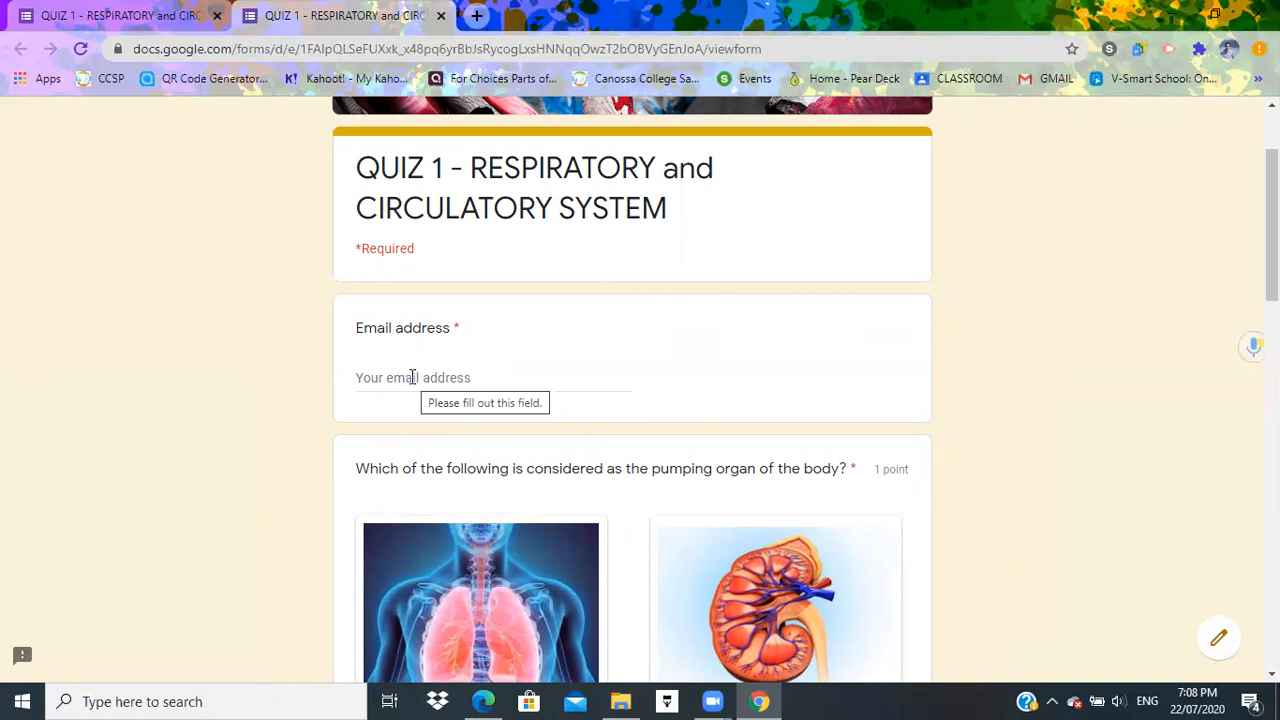
scroll(412, 377, down, 2)
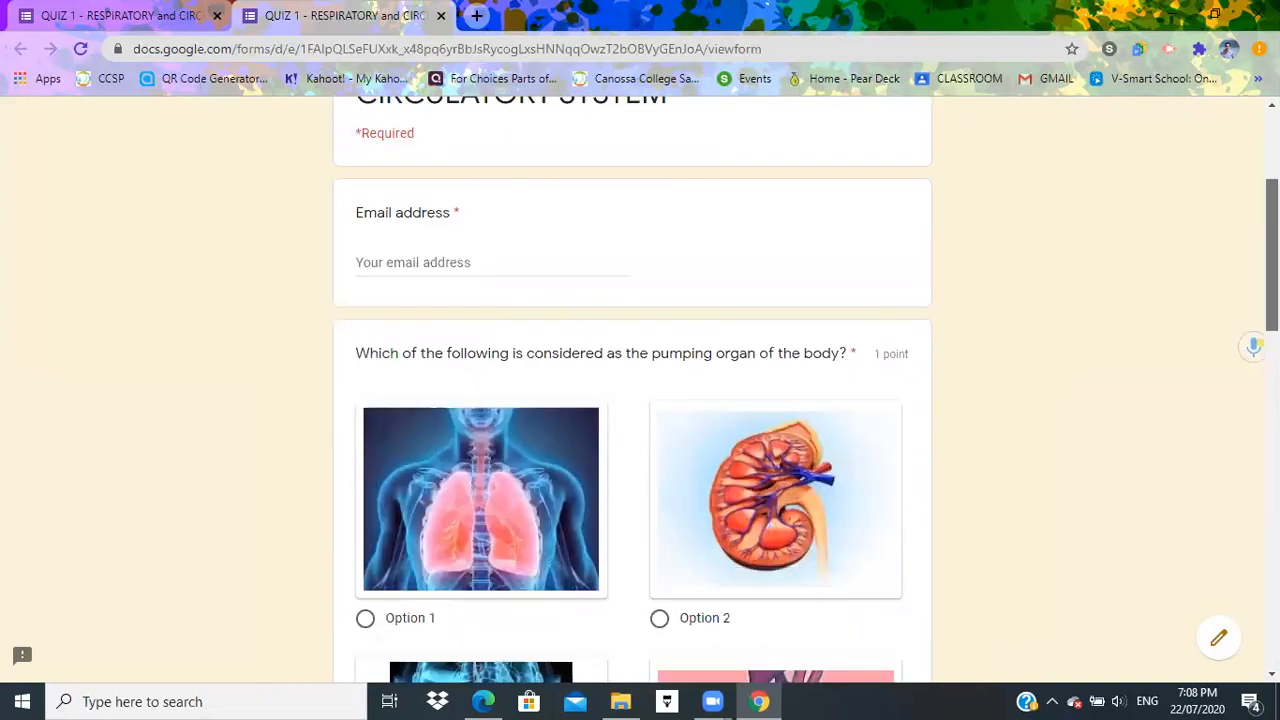
scroll(632, 390, down, 2)
scroll(632, 390, up, 1)
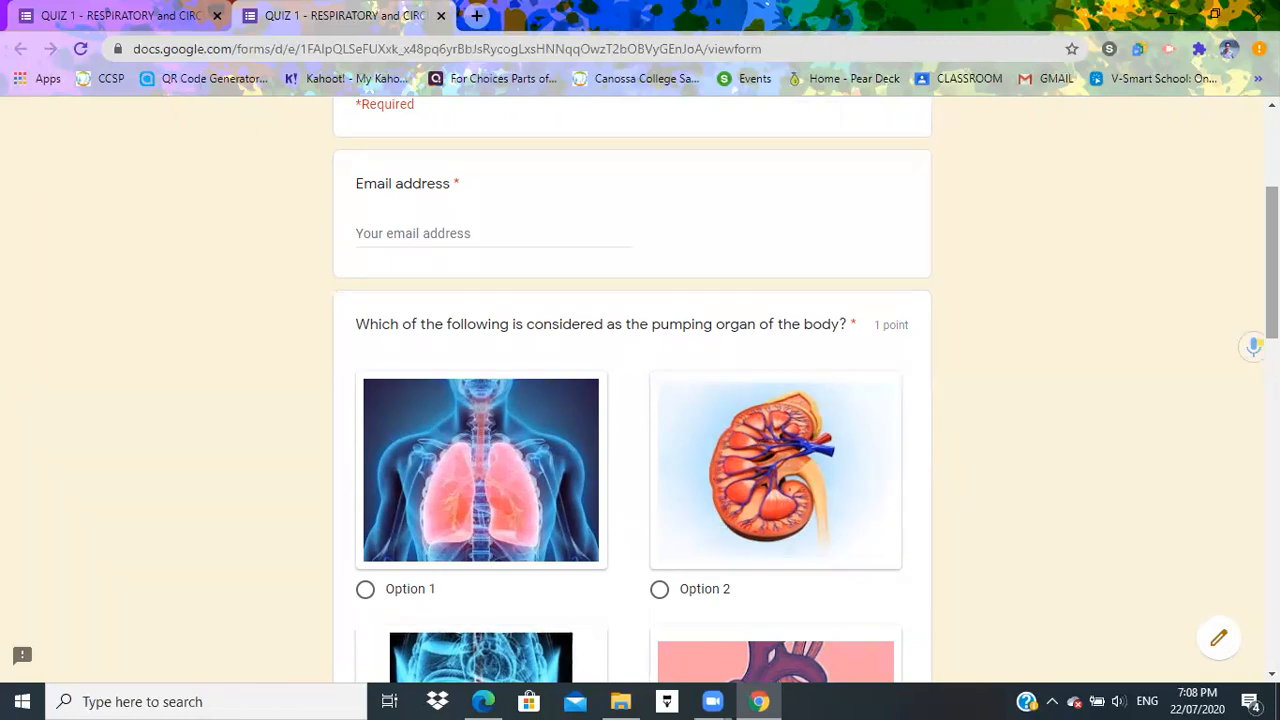
scroll(632, 390, down, 1)
scroll(632, 390, up, 2)
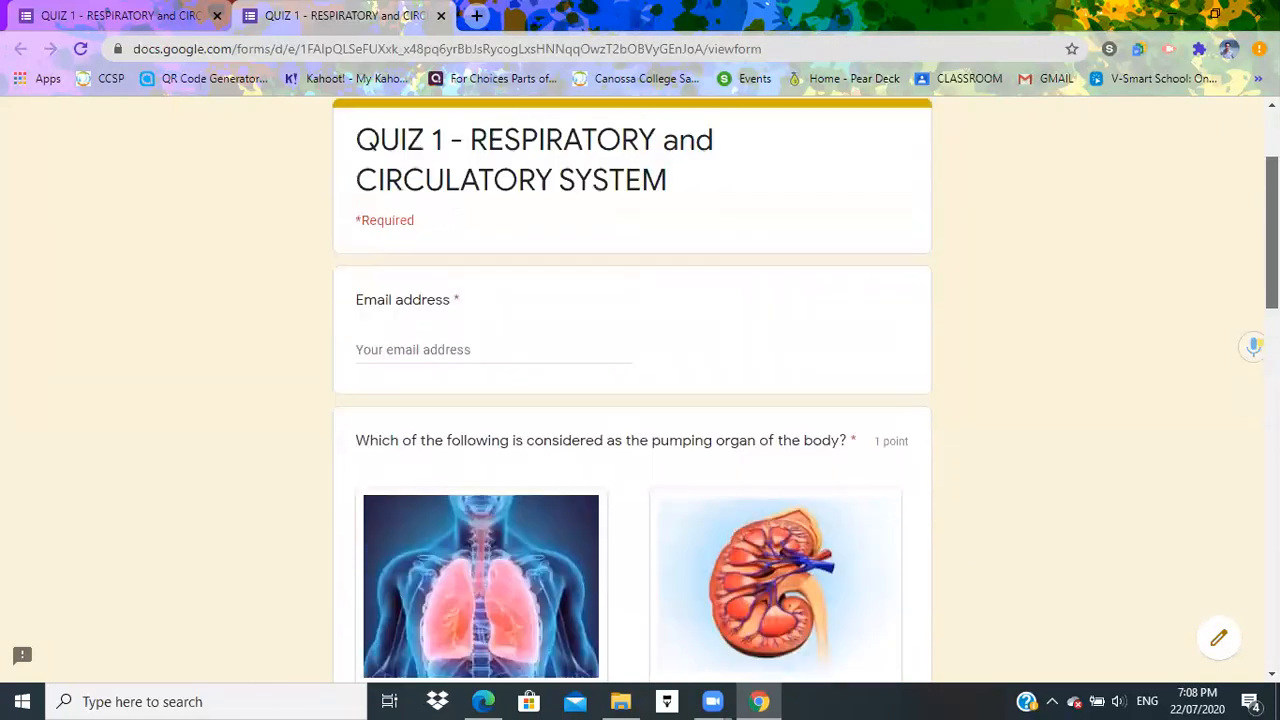
scroll(632, 390, down, 1)
scroll(632, 390, down, 3)
scroll(632, 390, up, 5)
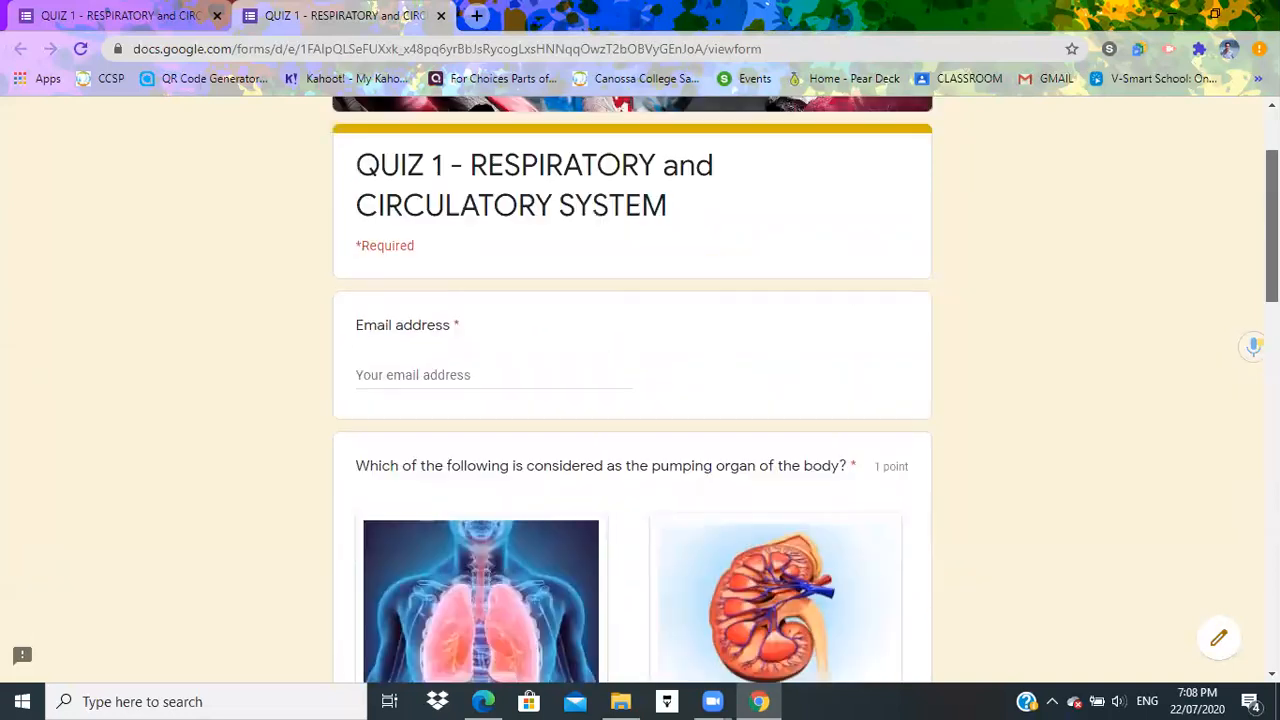
scroll(632, 390, down, 2)
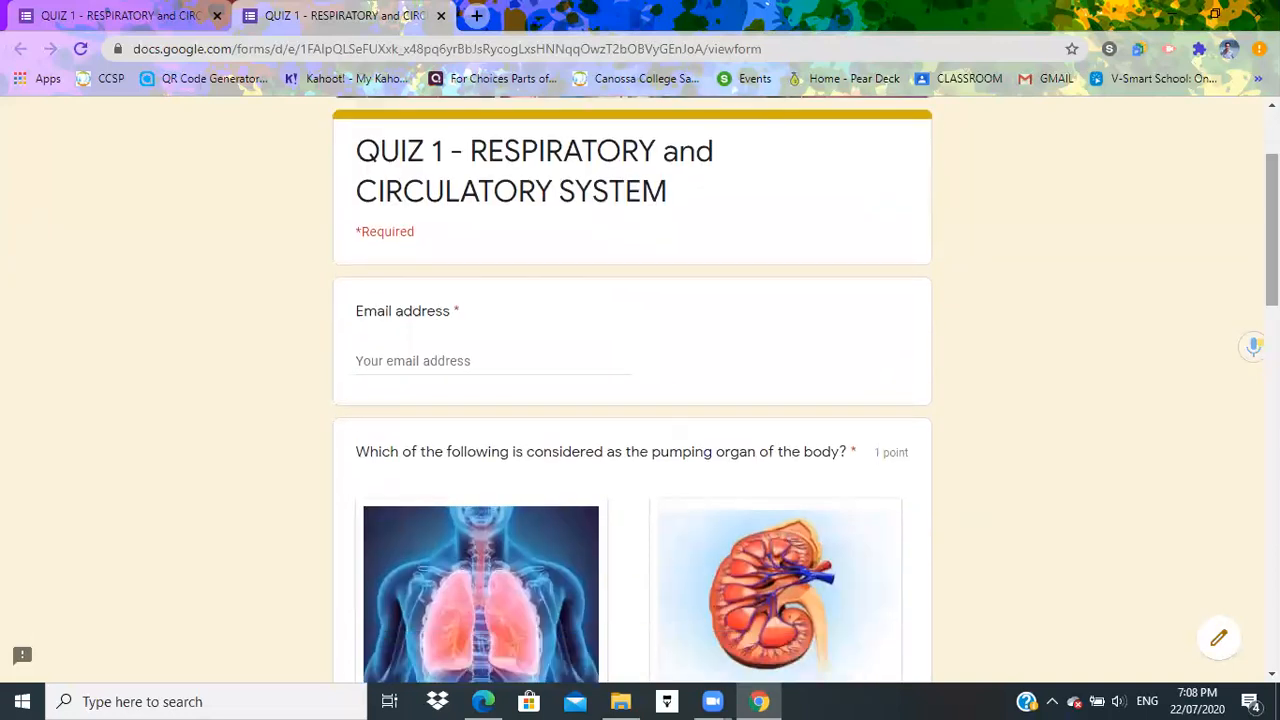
Step: Review the order of all questions in the preview through to the end of the form, and close the preview
scroll(1249, 434, down, 8)
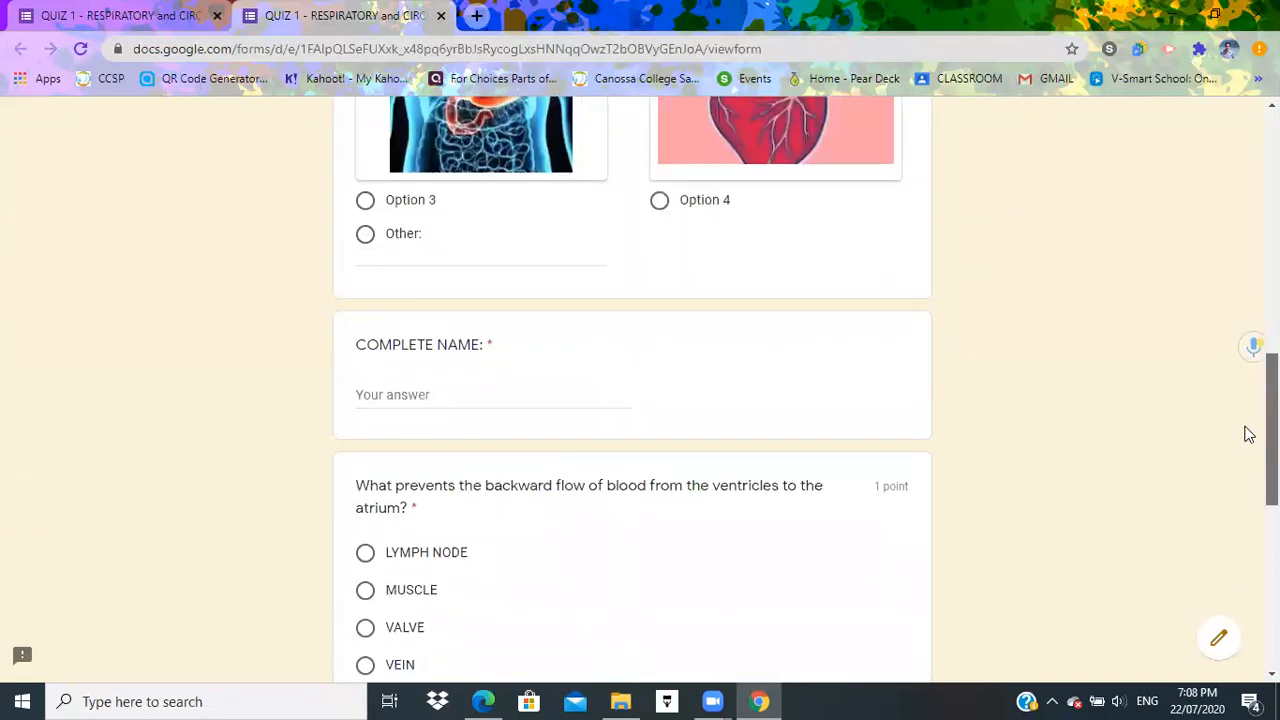
scroll(1249, 434, down, 6)
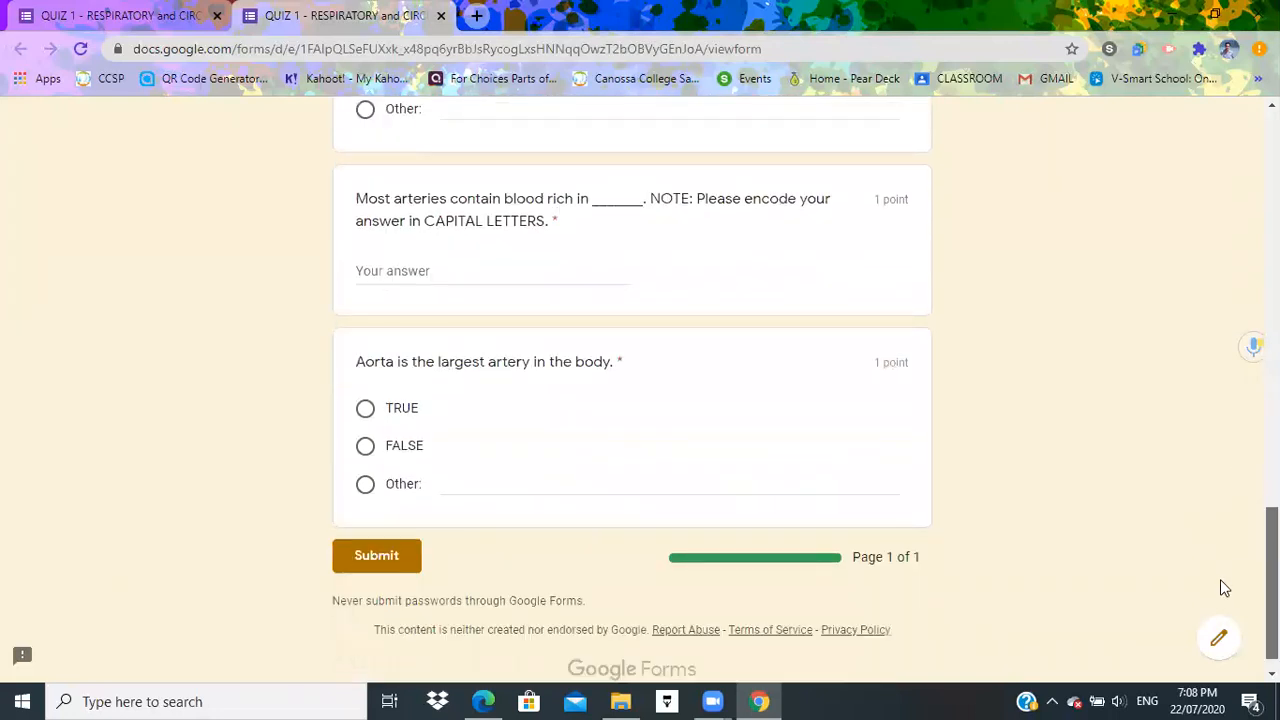
scroll(1218, 622, up, 7)
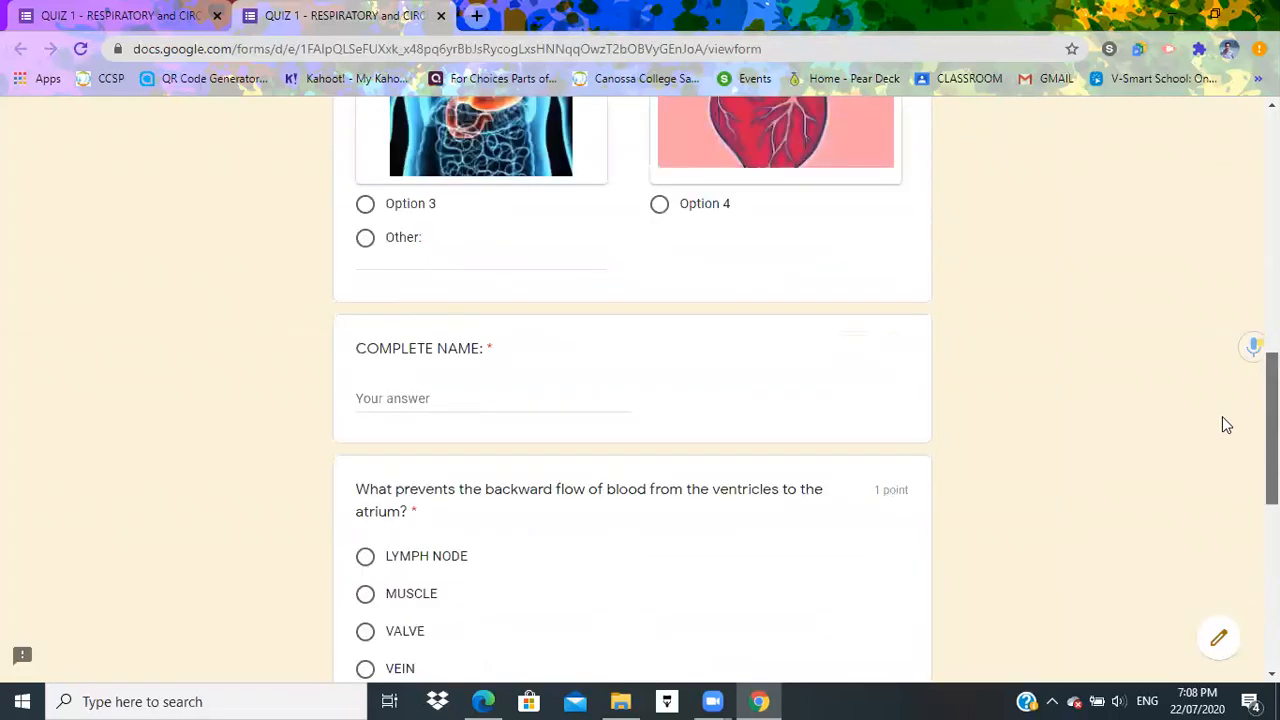
scroll(1224, 388, up, 8)
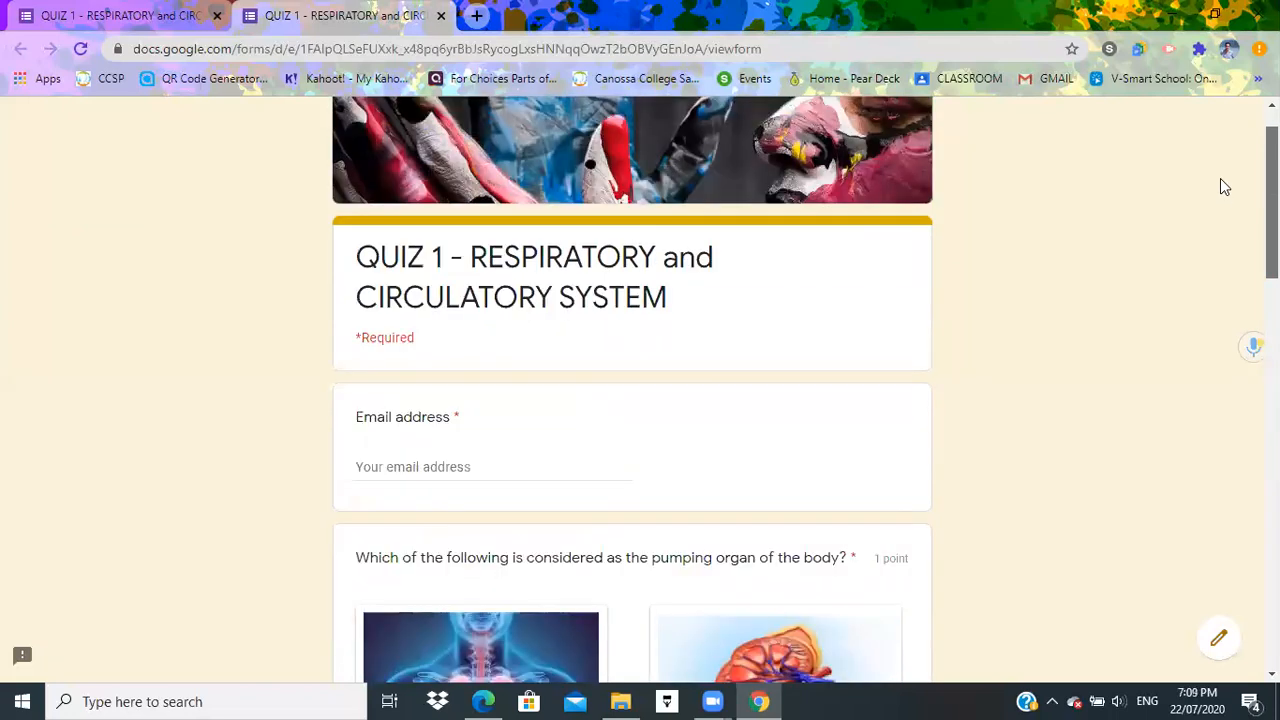
scroll(1224, 213, down, 10)
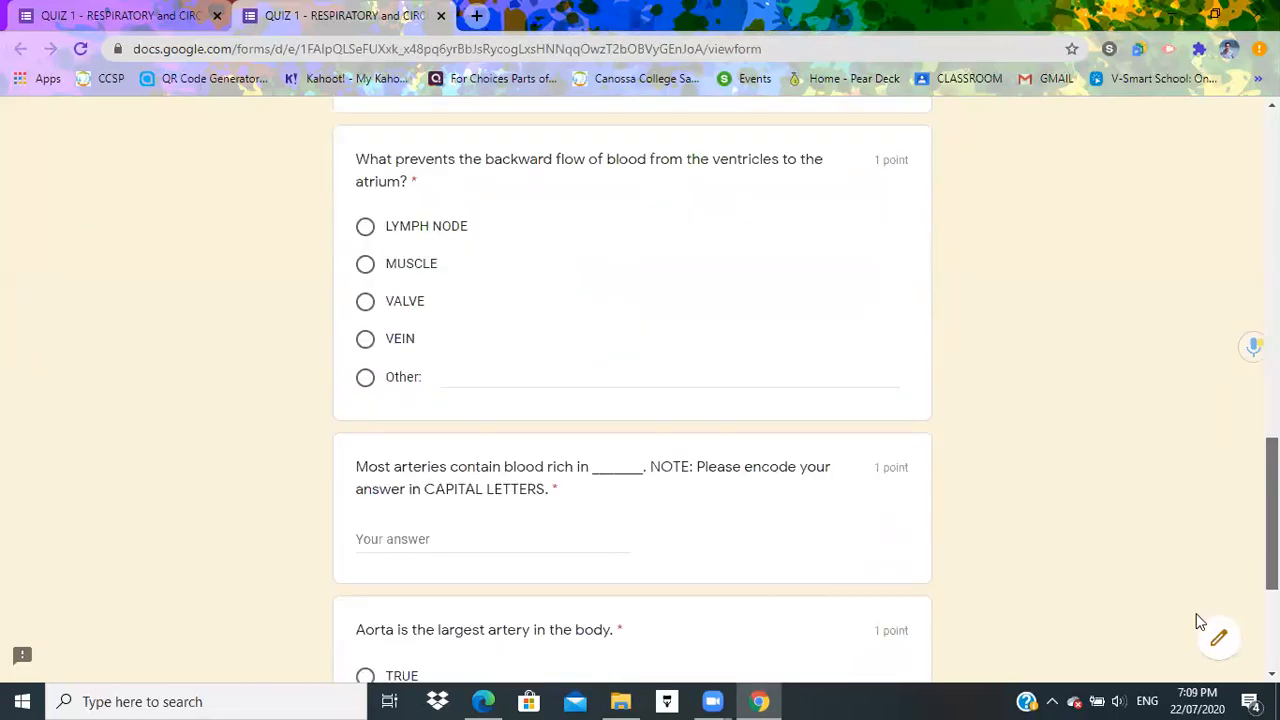
scroll(1205, 590, up, 10)
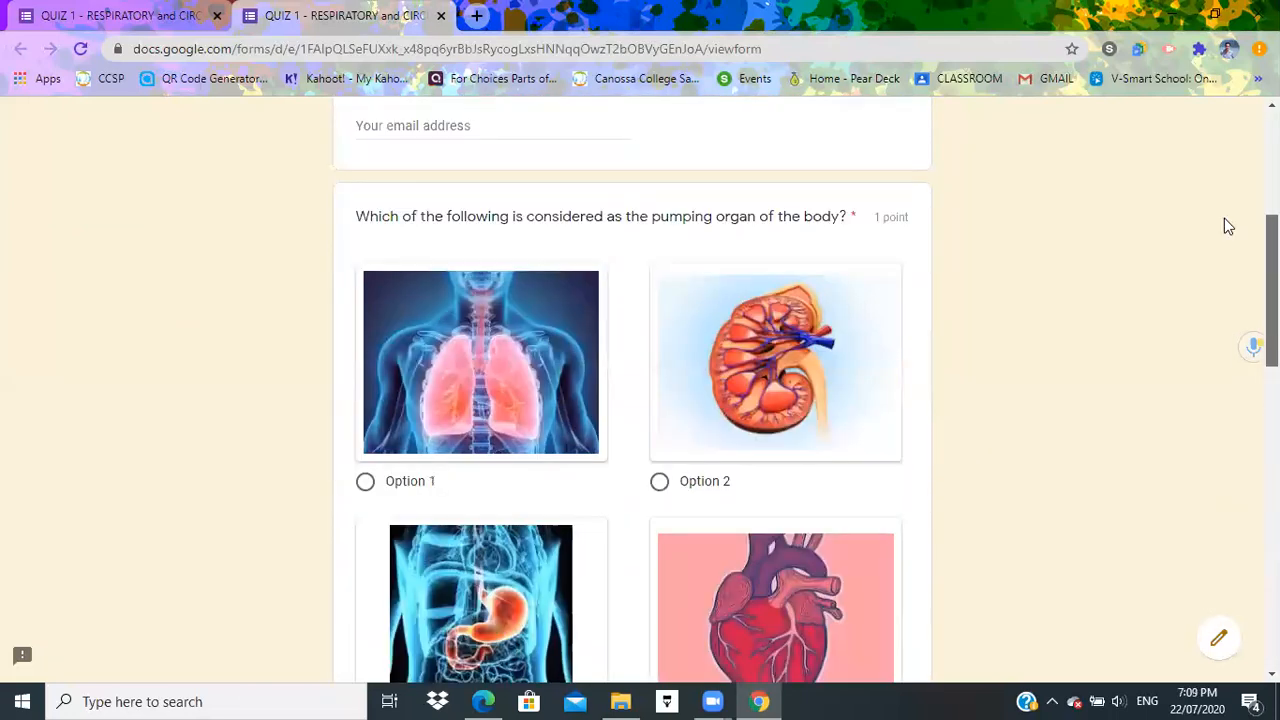
scroll(1222, 140, up, 1)
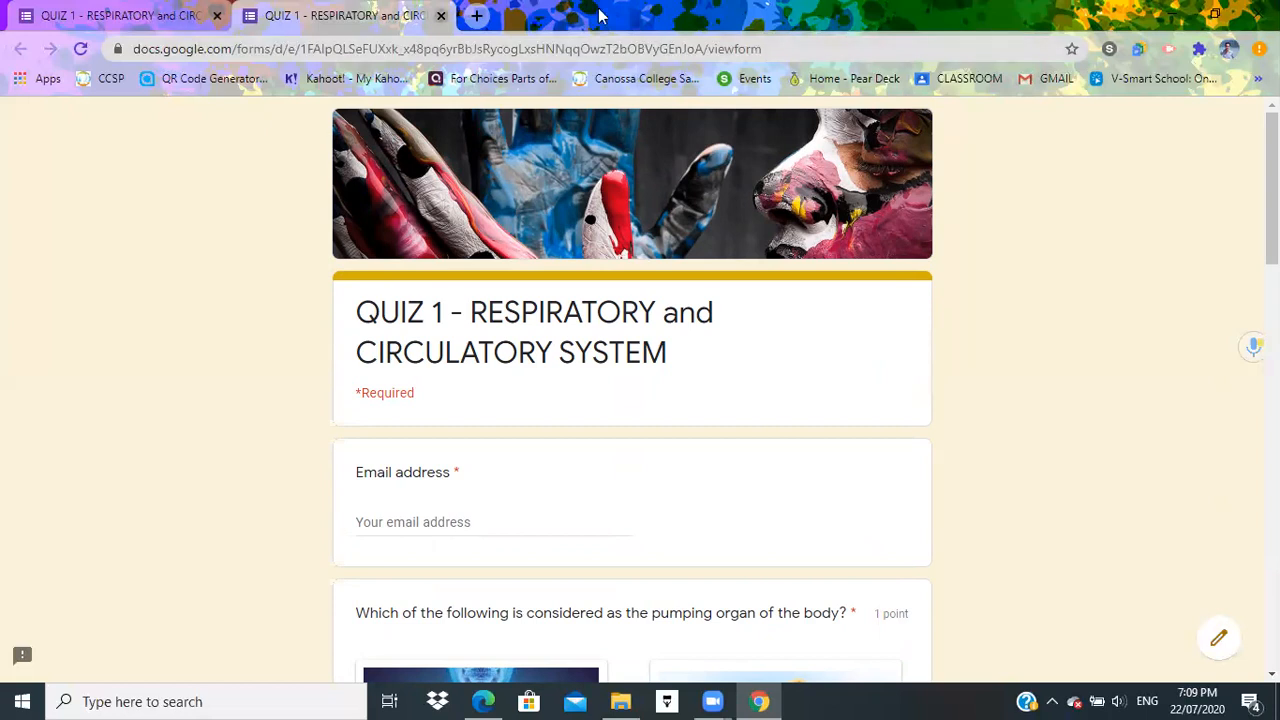
key(ctrl+w)
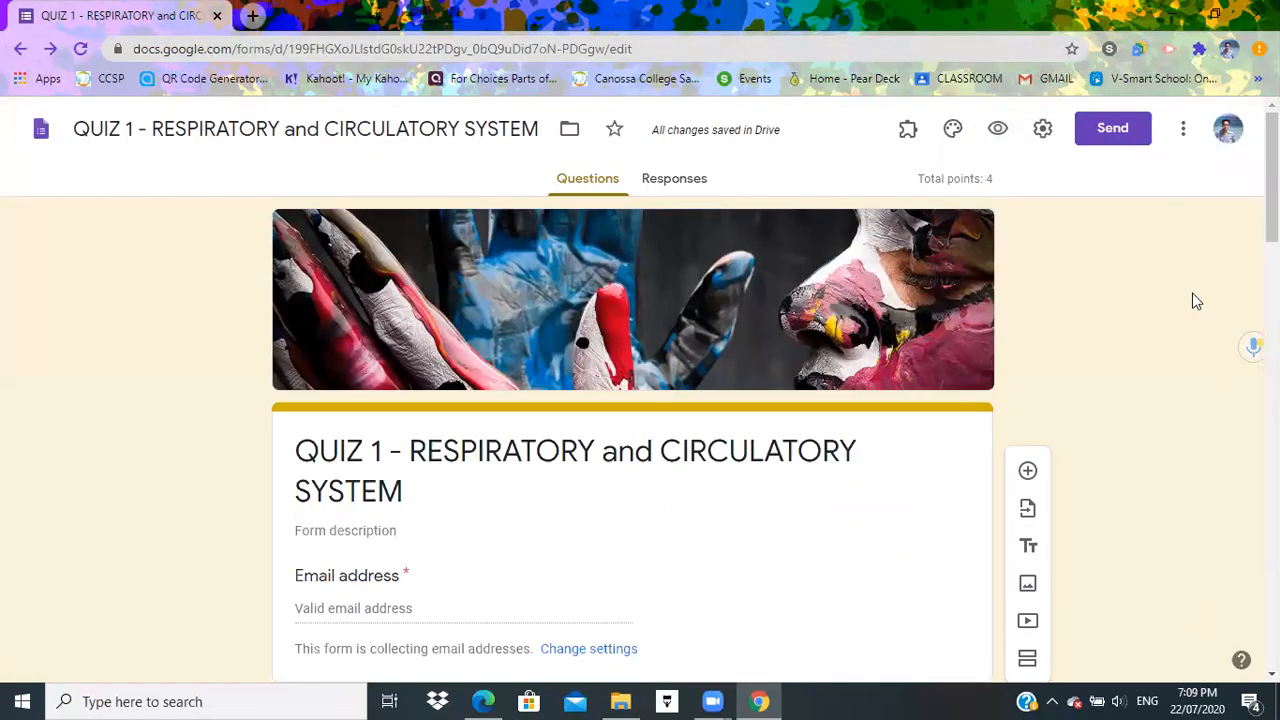
Step: Generate a shortened link for sending the quiz, with email addresses collected, and close the sharing dialog
click(1112, 130)
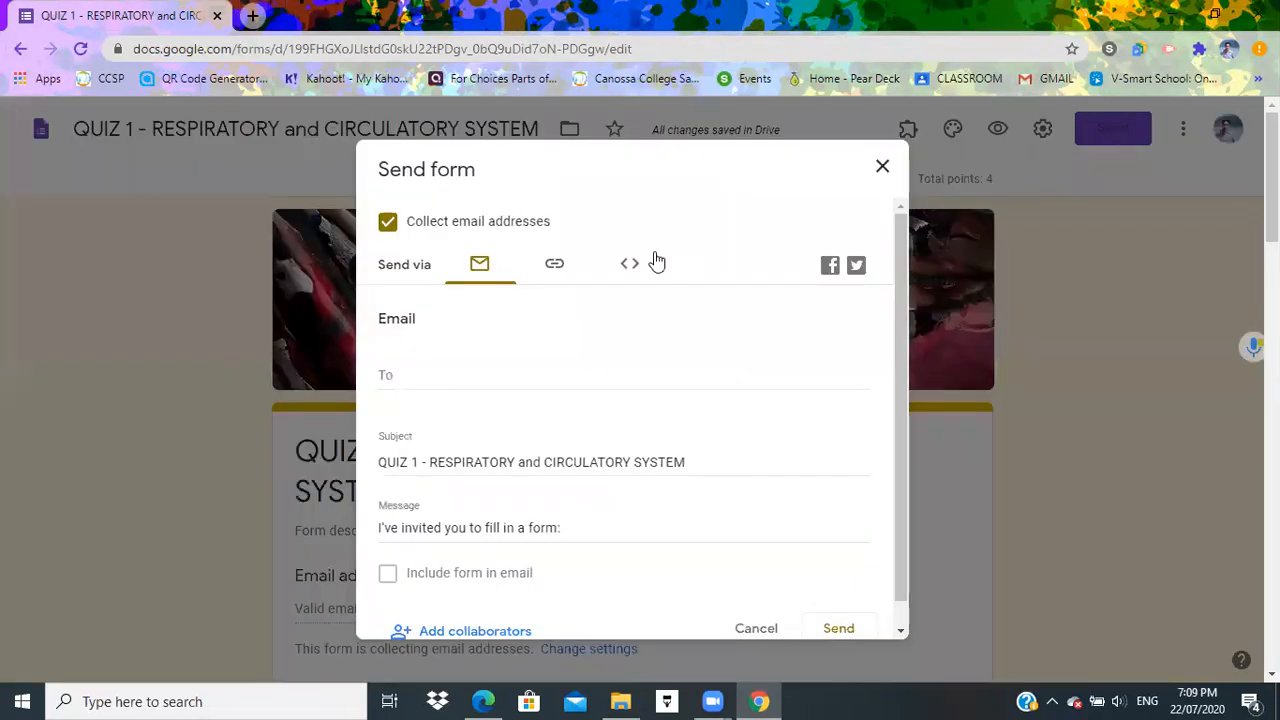
mouse_move(903, 300)
mouse_down()
mouse_move(891, 357)
mouse_move(896, 262)
mouse_move(889, 369)
mouse_move(891, 291)
mouse_up()
click(553, 265)
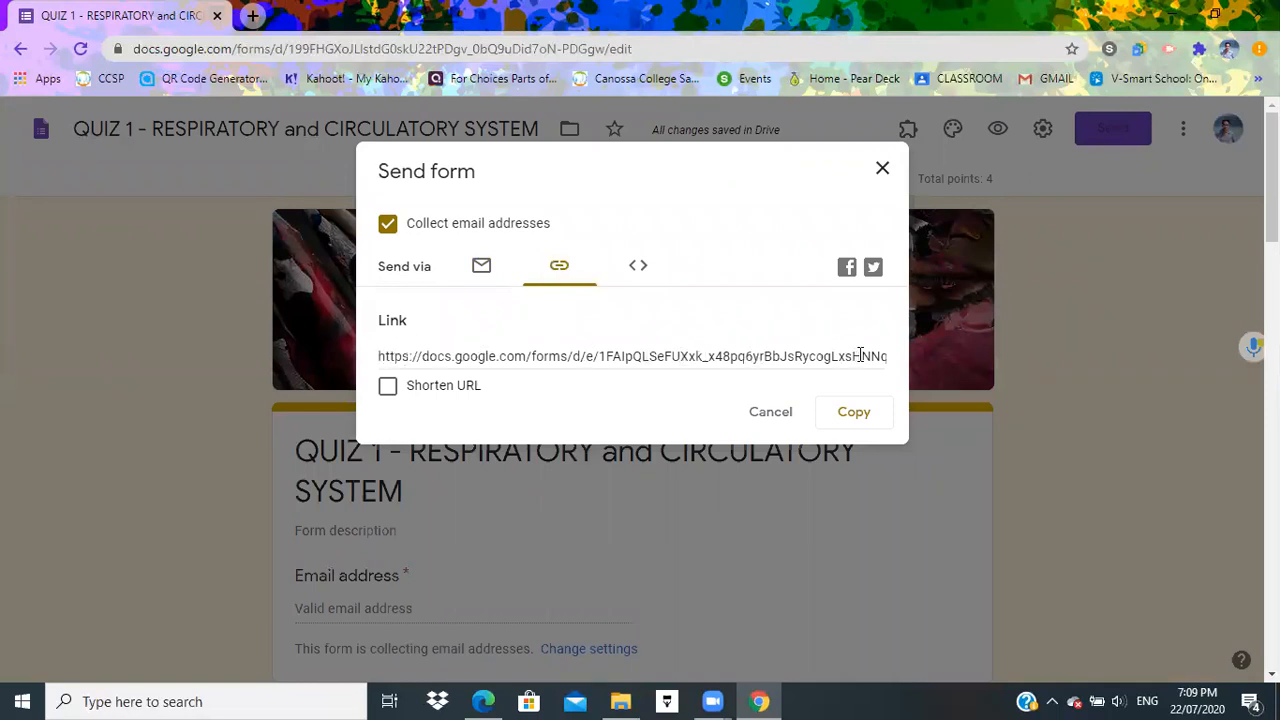
click(572, 355)
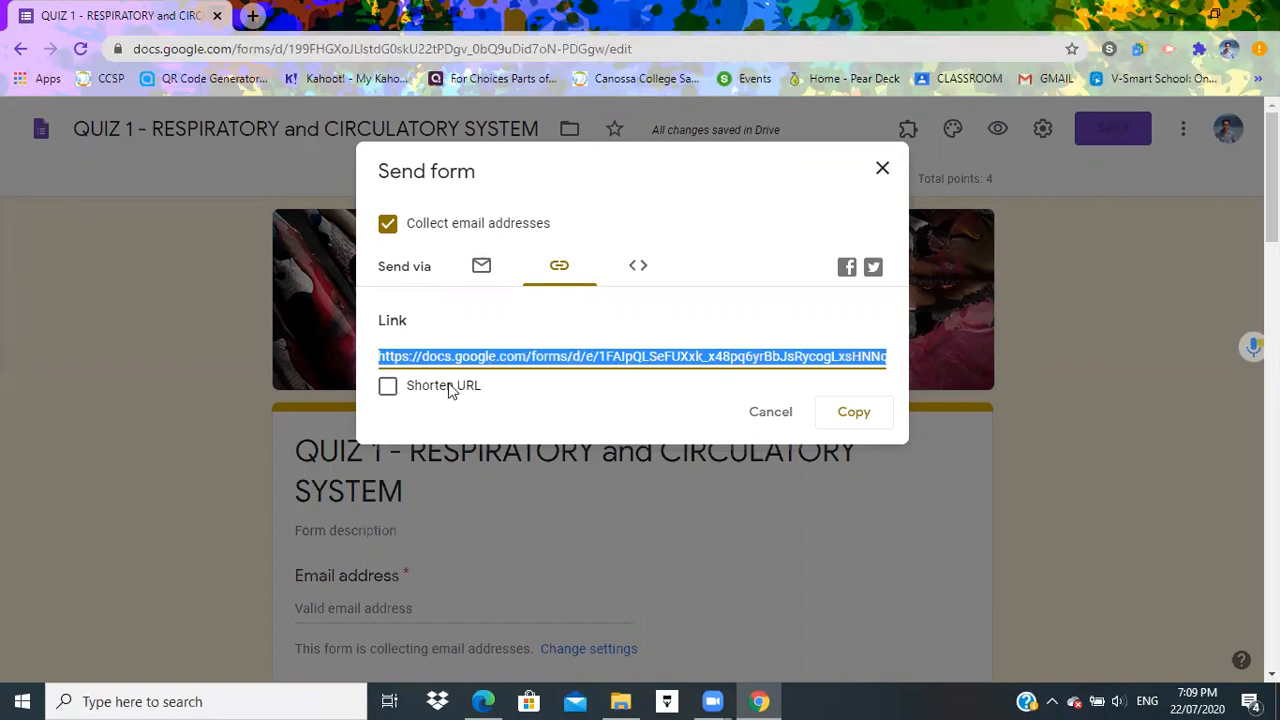
click(388, 389)
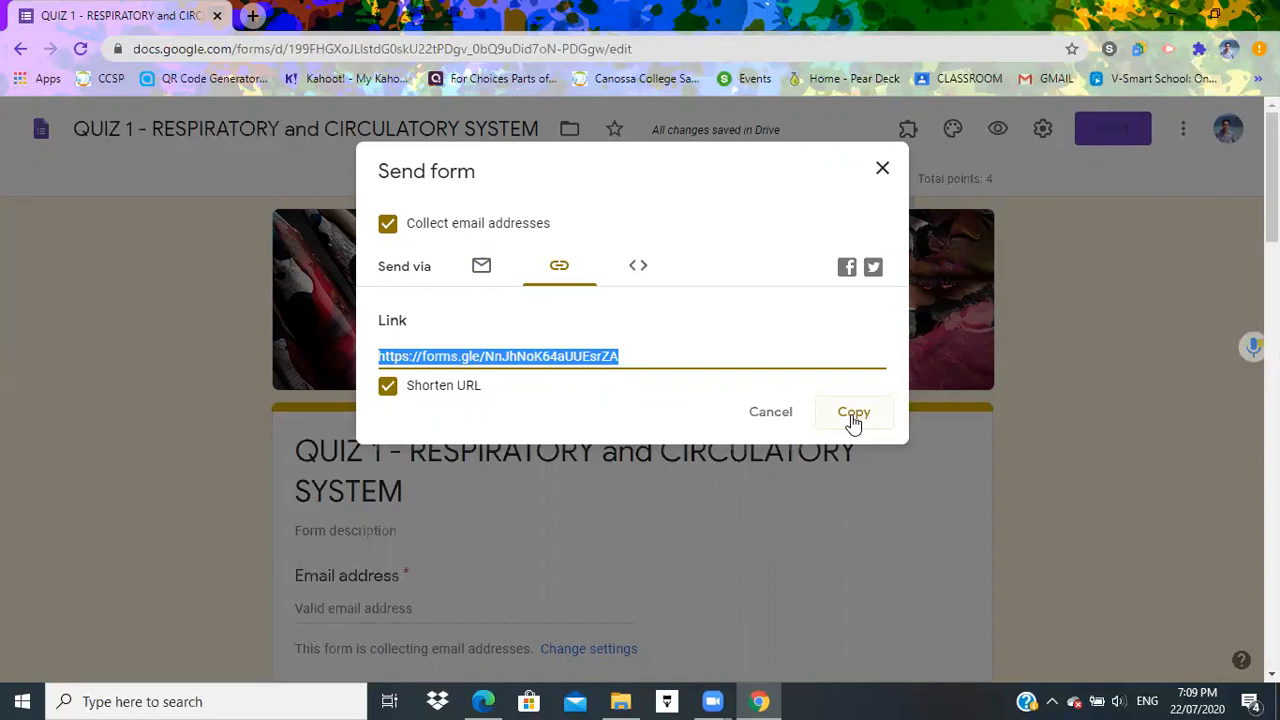
click(883, 171)
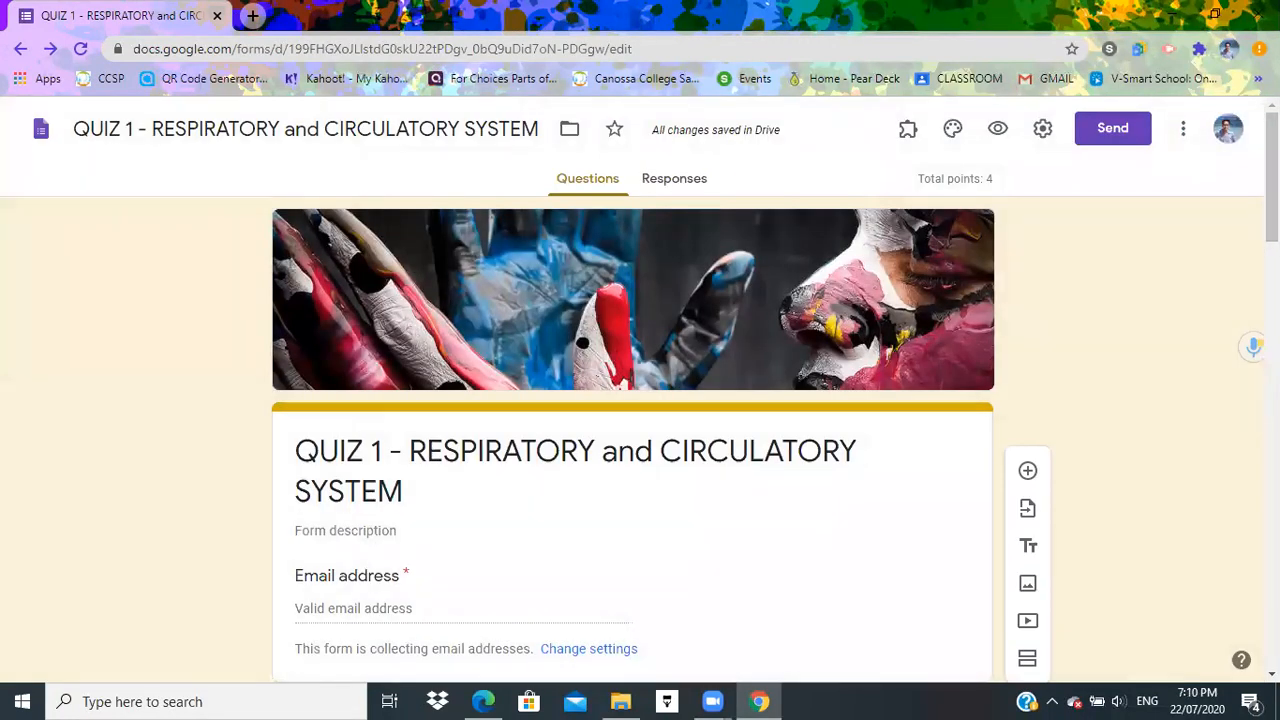
mouse_move(1272, 148)
mouse_down()
mouse_move(1272, 530)
mouse_move(1272, 148)
mouse_up()
Step: Open gmail.com in a new browser tab and go from the inbox to Google Drive
key(ctrl+t)
text(g)
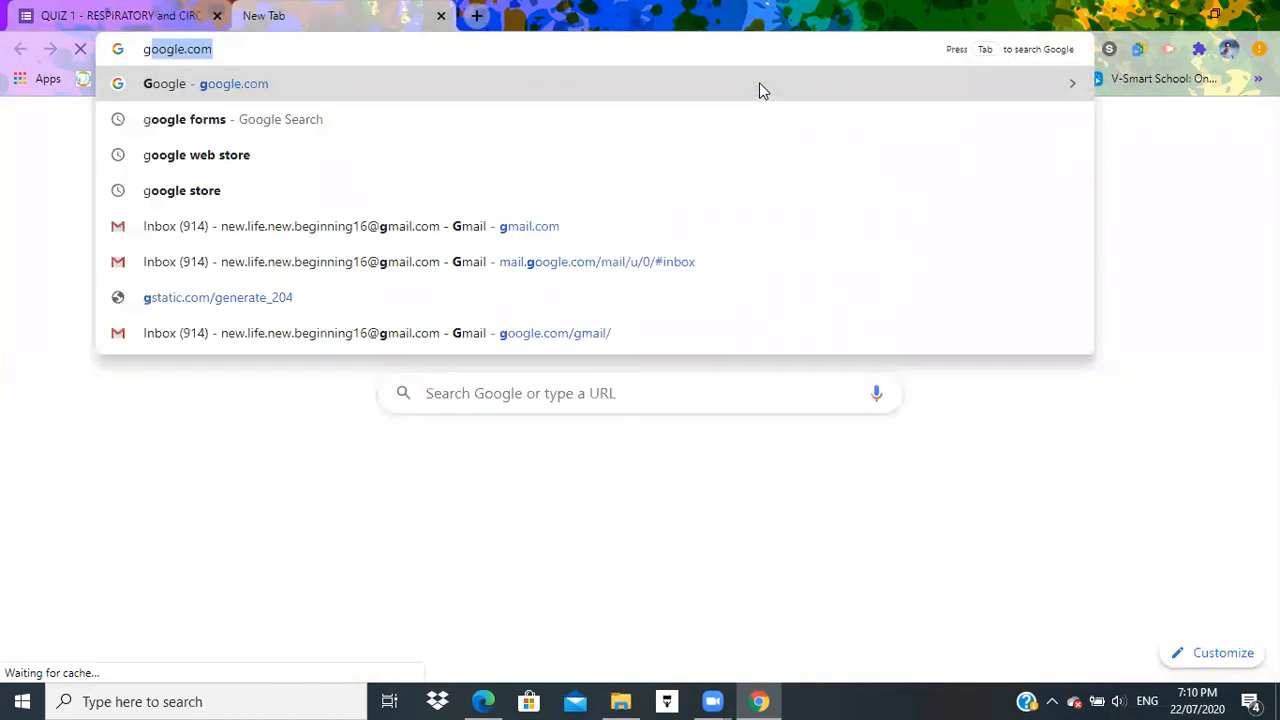
text(mail.com)
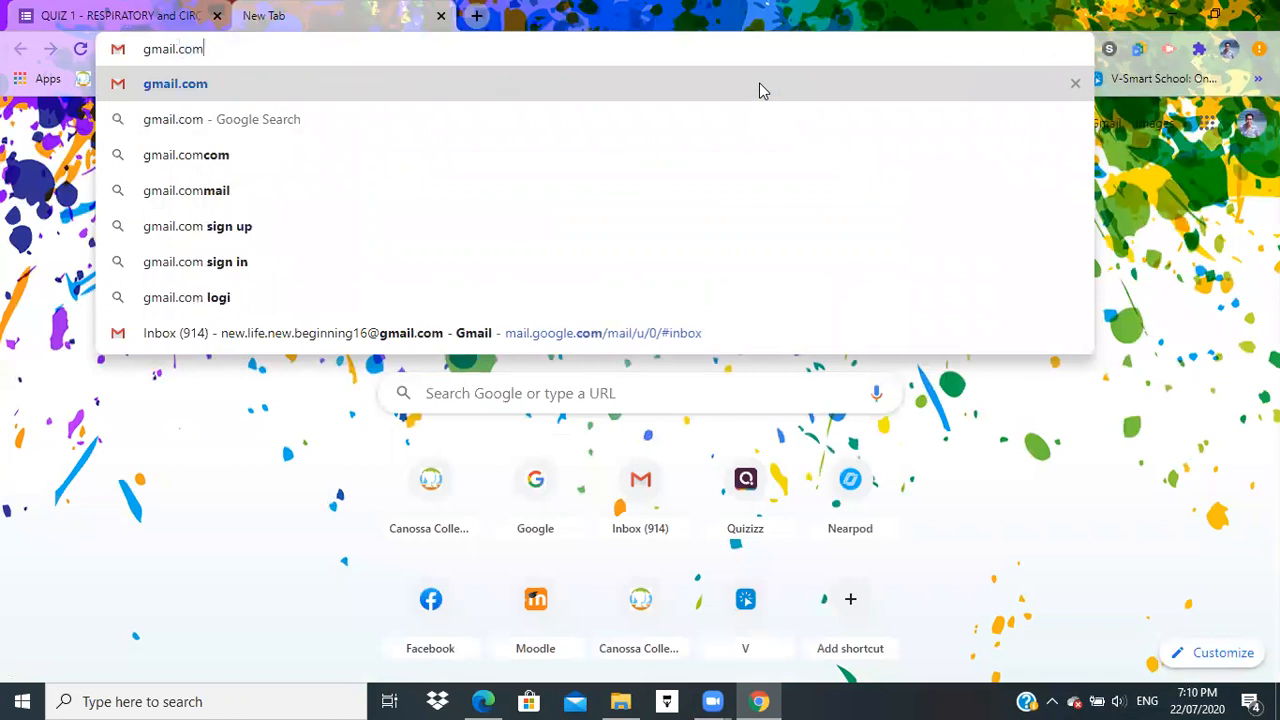
key(Return)
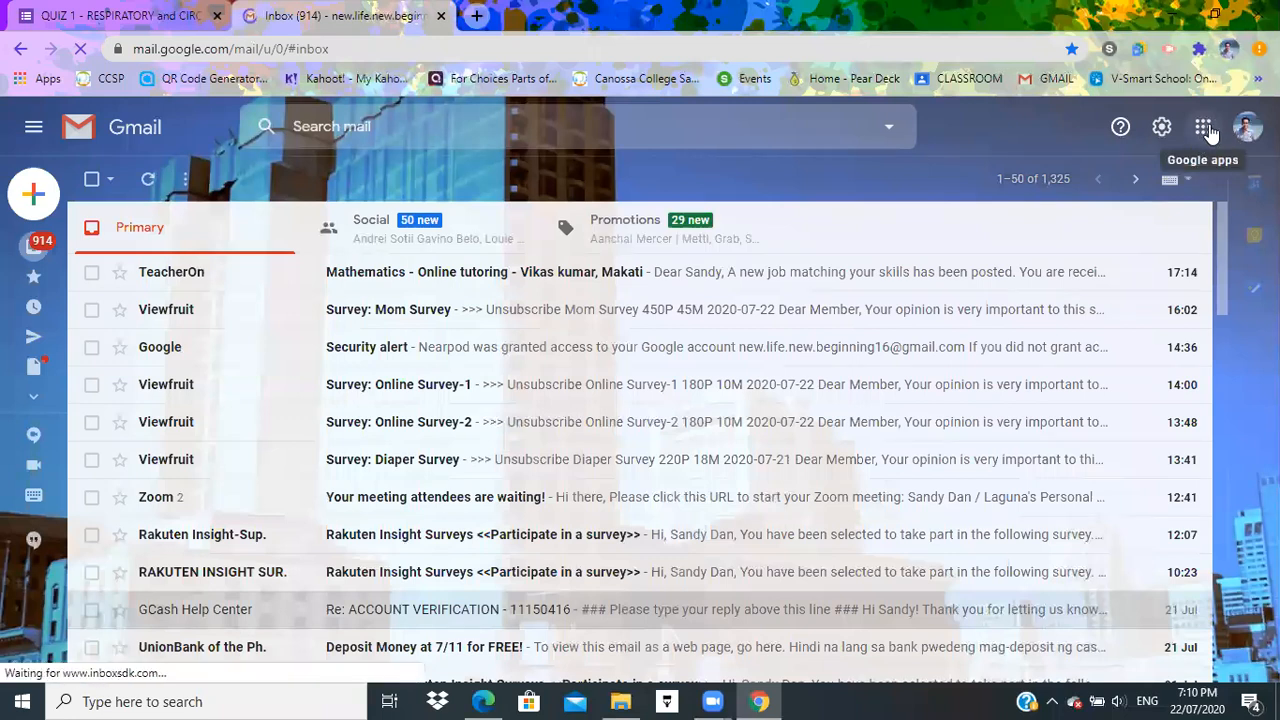
click(1205, 135)
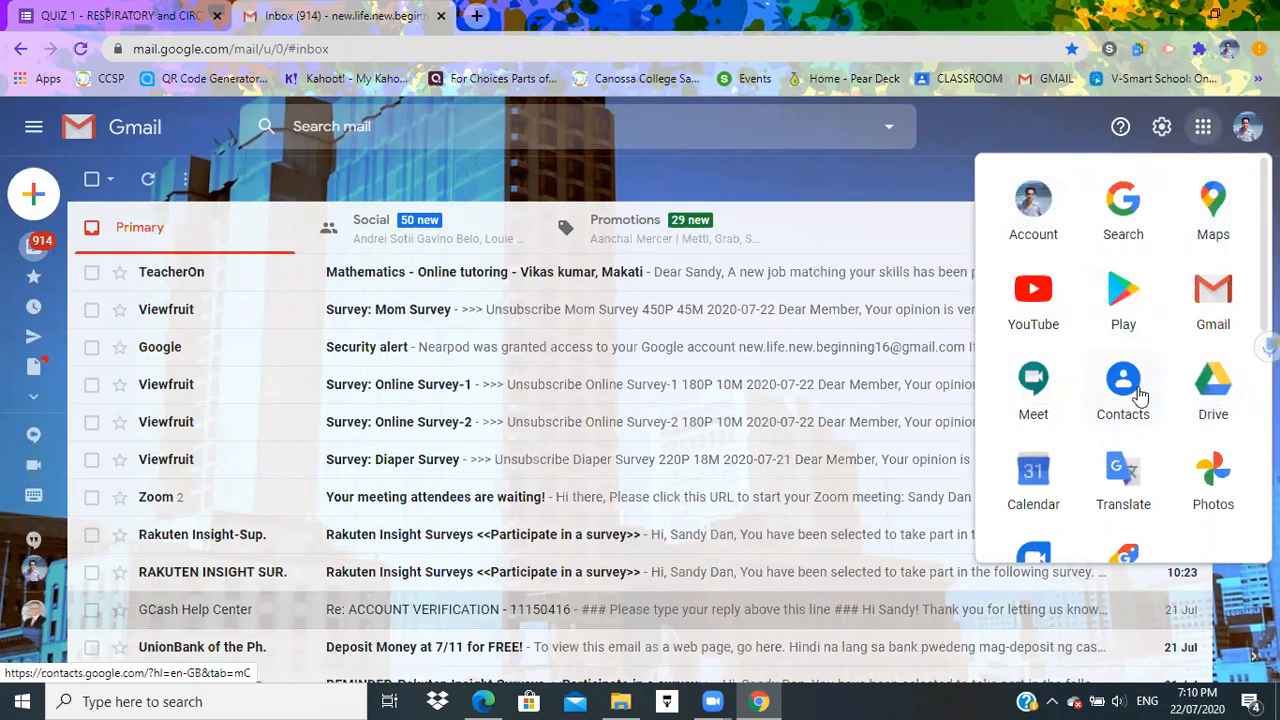
click(1211, 398)
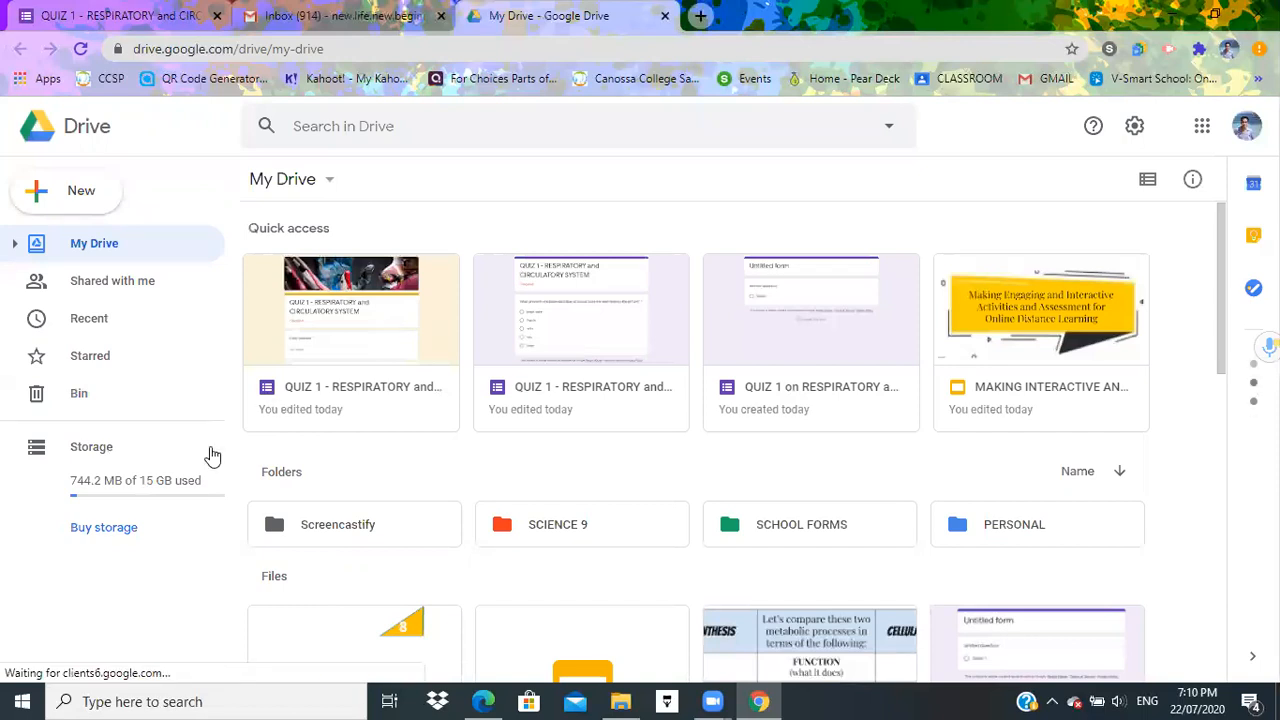
Step: Open the saved quiz form with the painted-hands header from Drive's quick access files and look through its questions
double_click(365, 362)
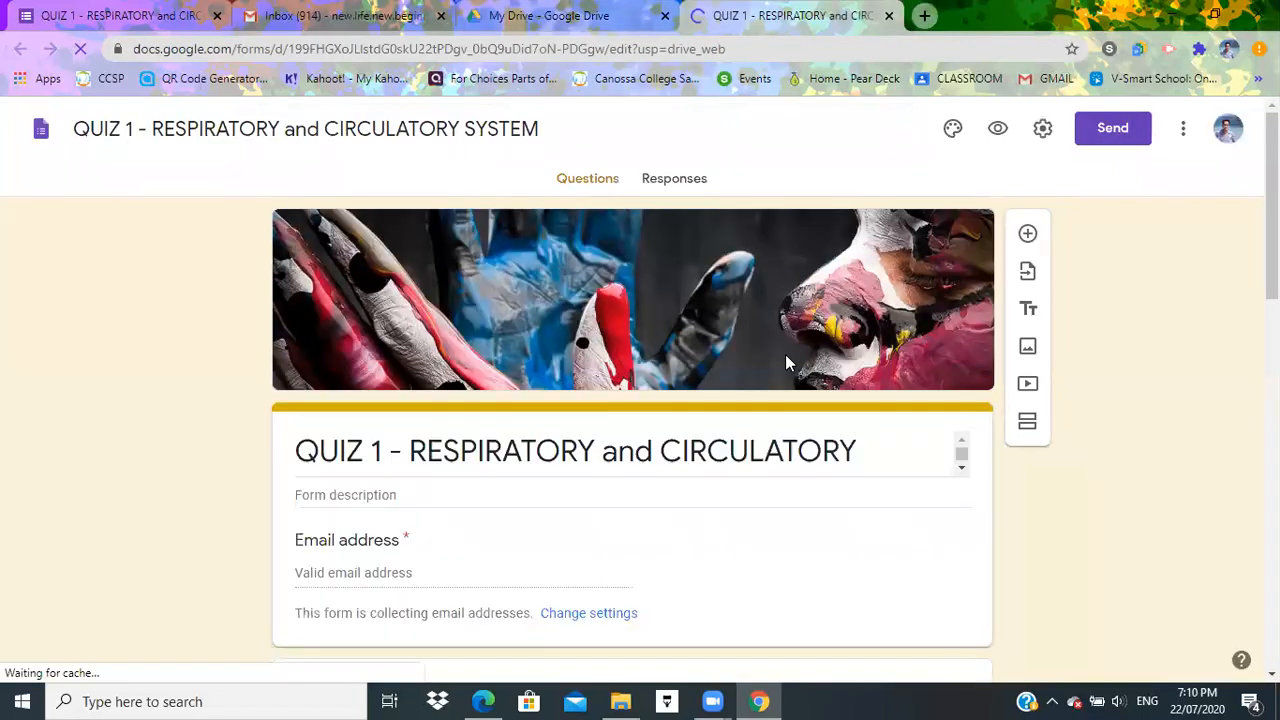
scroll(632, 400, down, 11)
scroll(632, 400, up, 2)
scroll(632, 400, down, 2)
scroll(632, 400, up, 12)
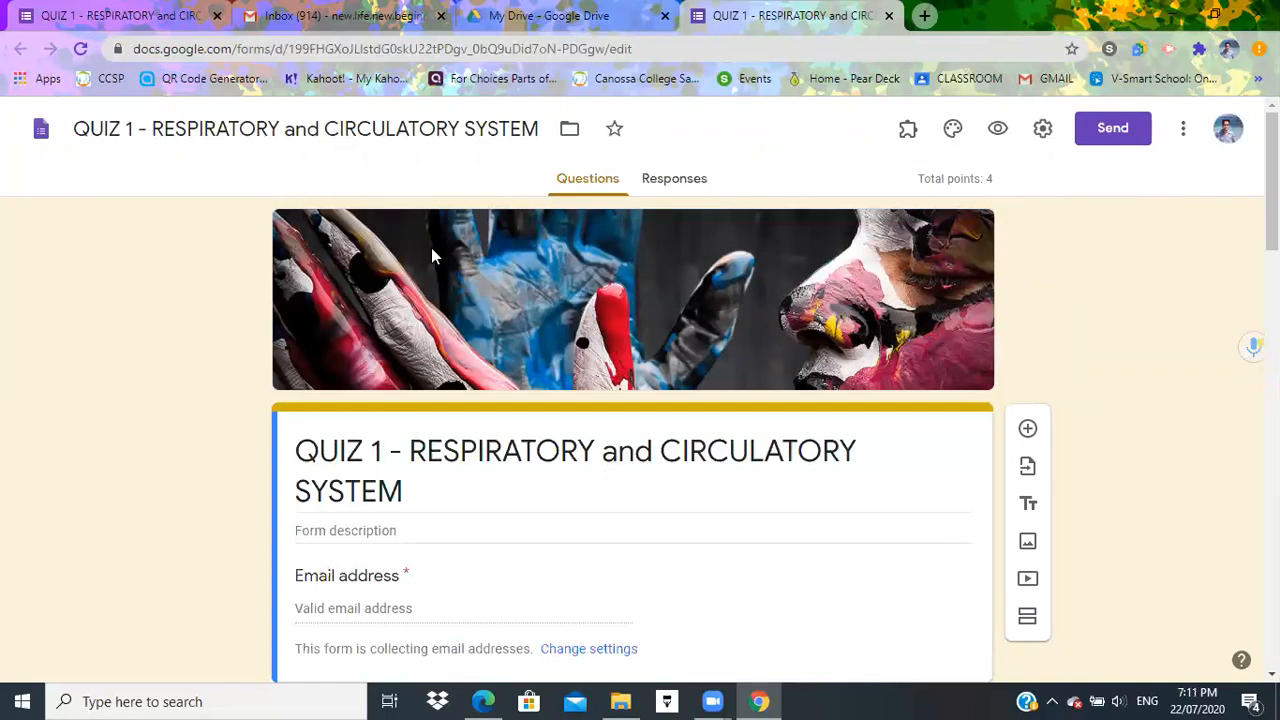
click(711, 701)
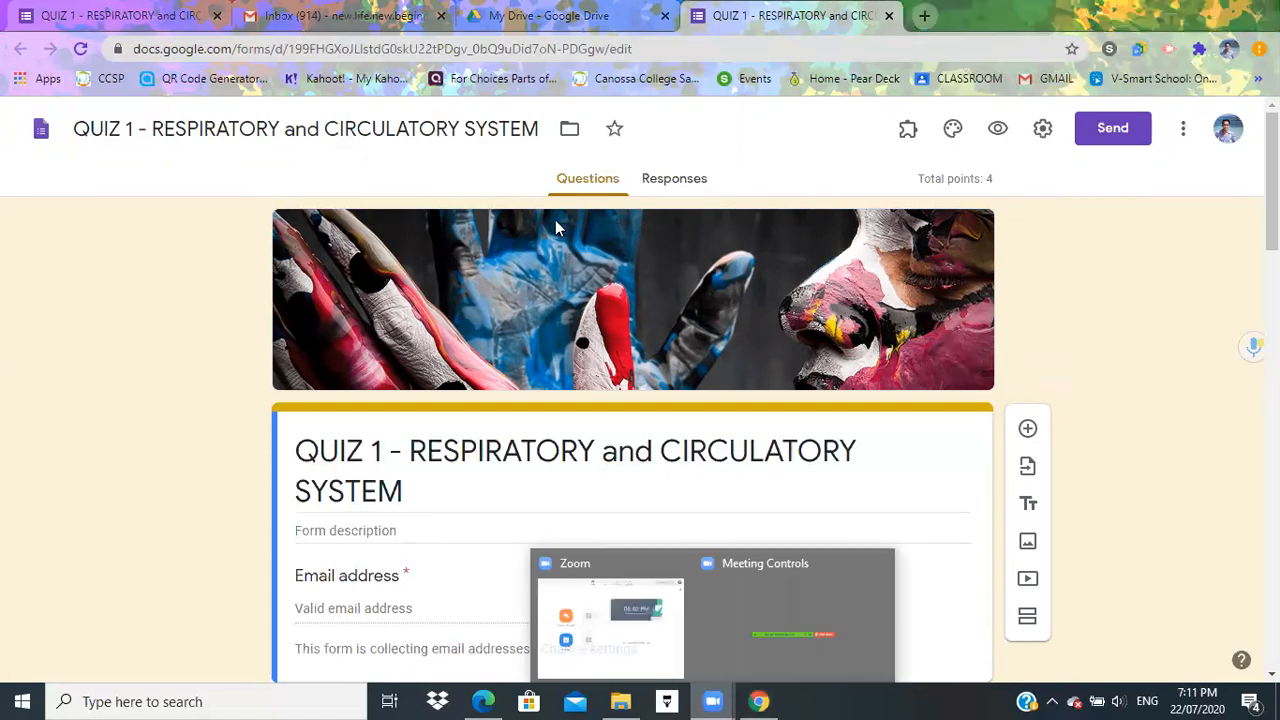